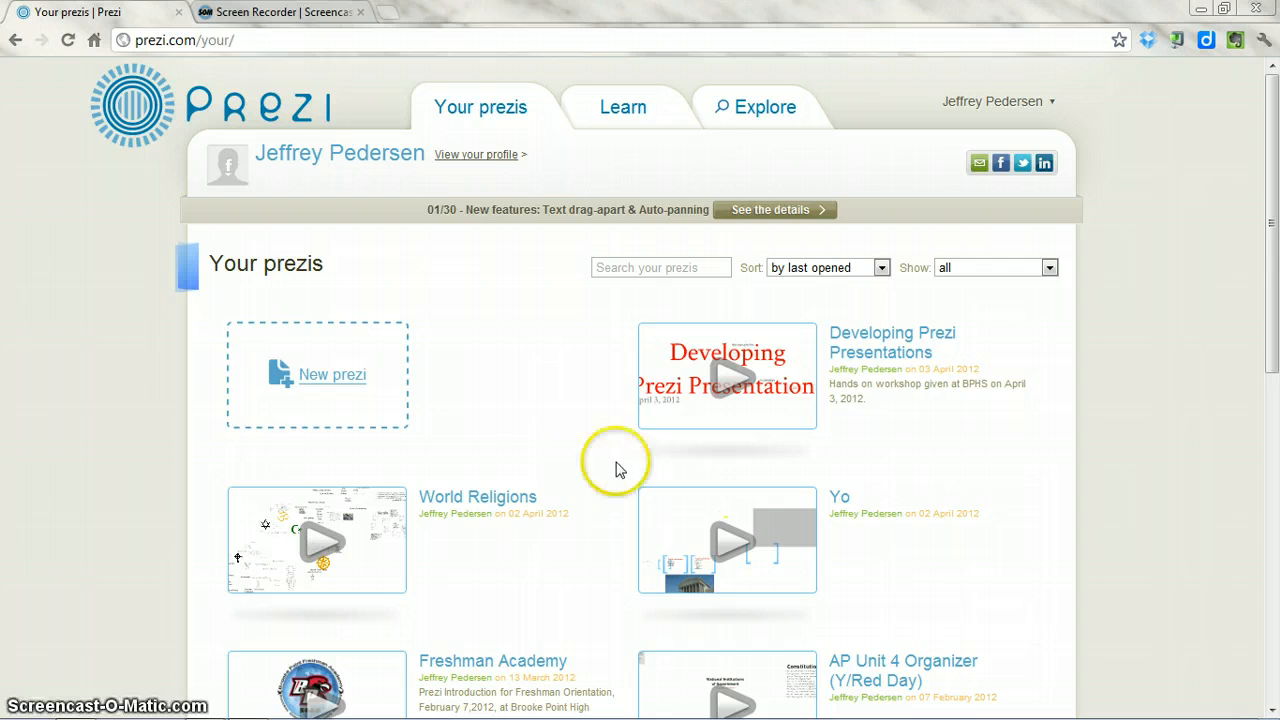
Create a new prezi titled "Something New" and start editing it with the Blank template
scroll(476, 398, "down", 3)
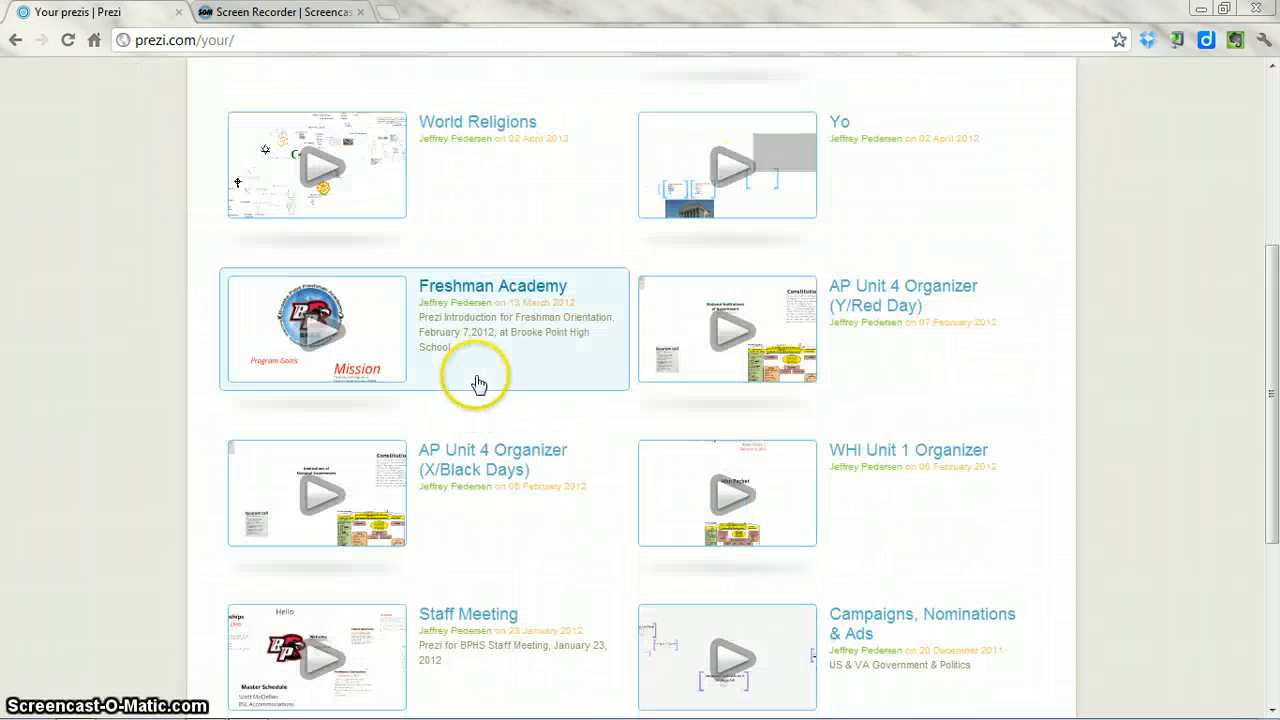
scroll(490, 376, "up", 2)
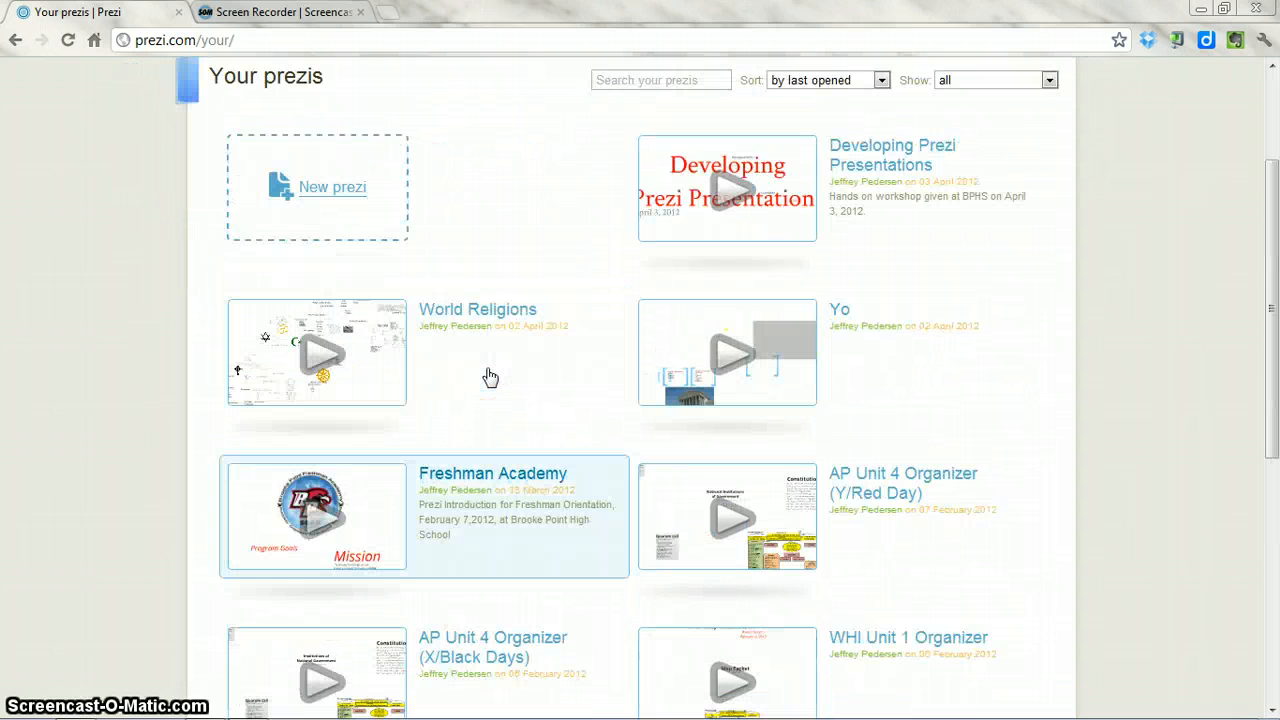
left_click(330, 208)
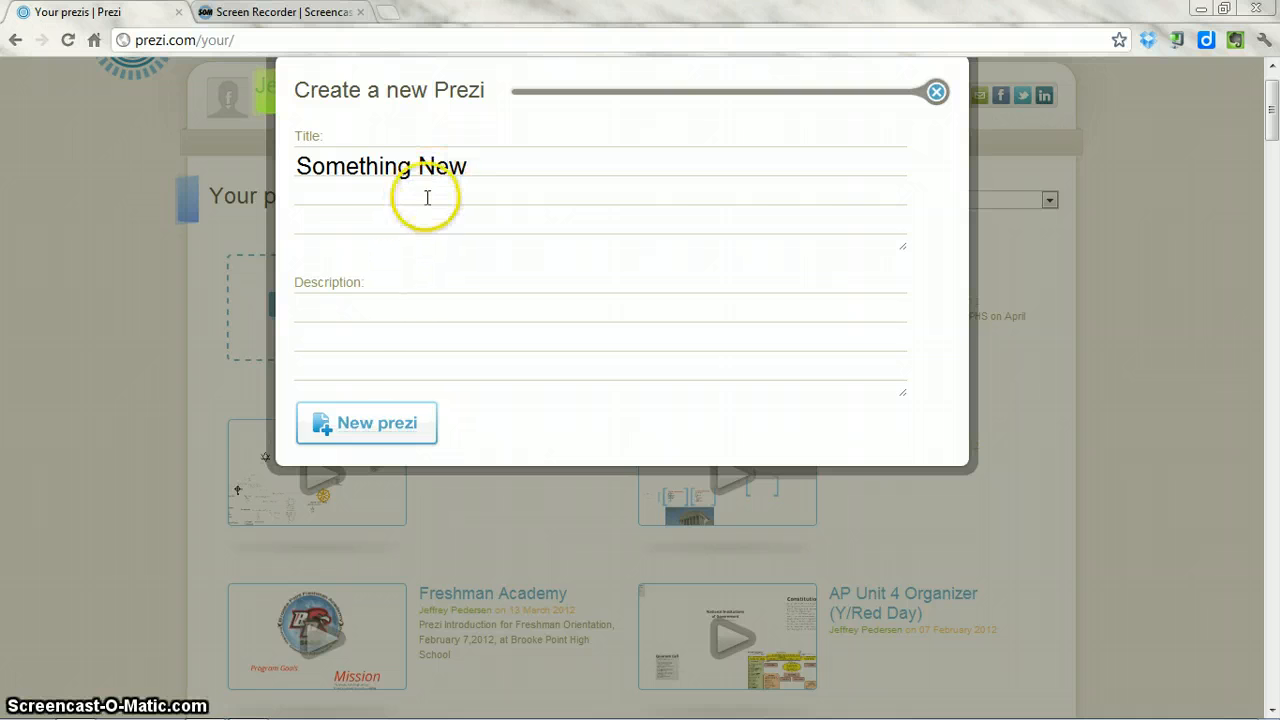
left_click(358, 314)
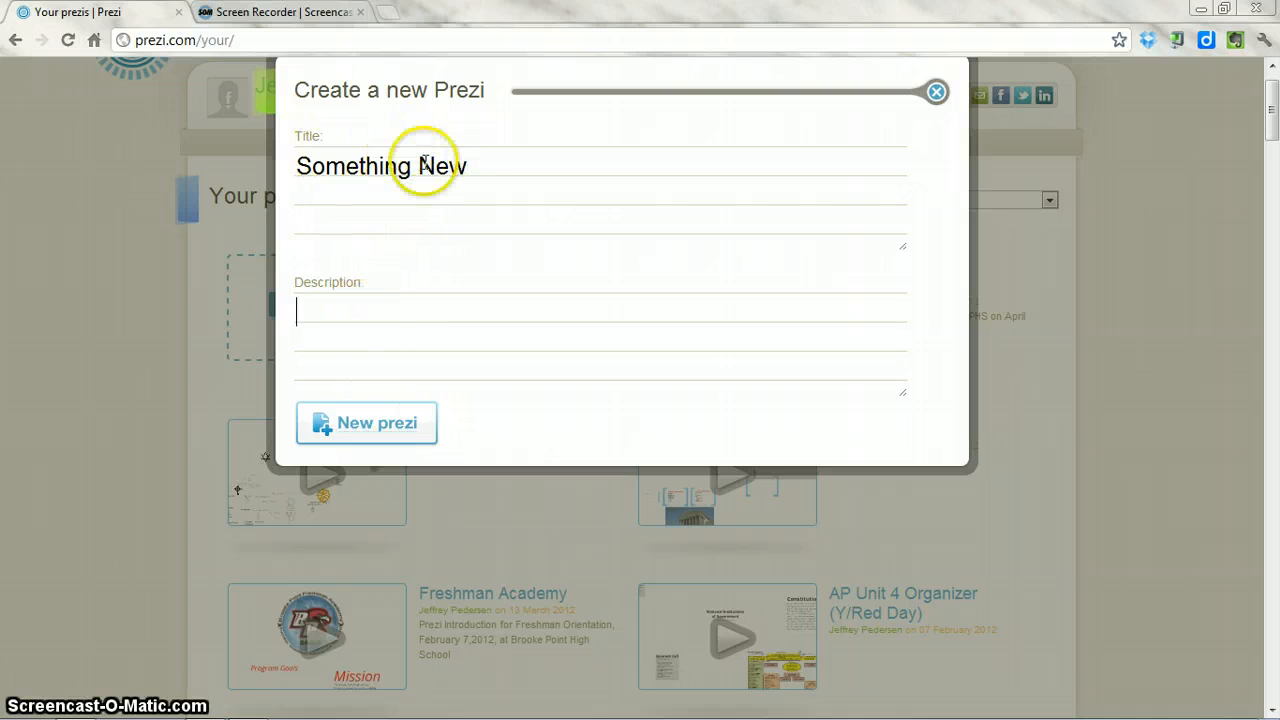
type("Something")
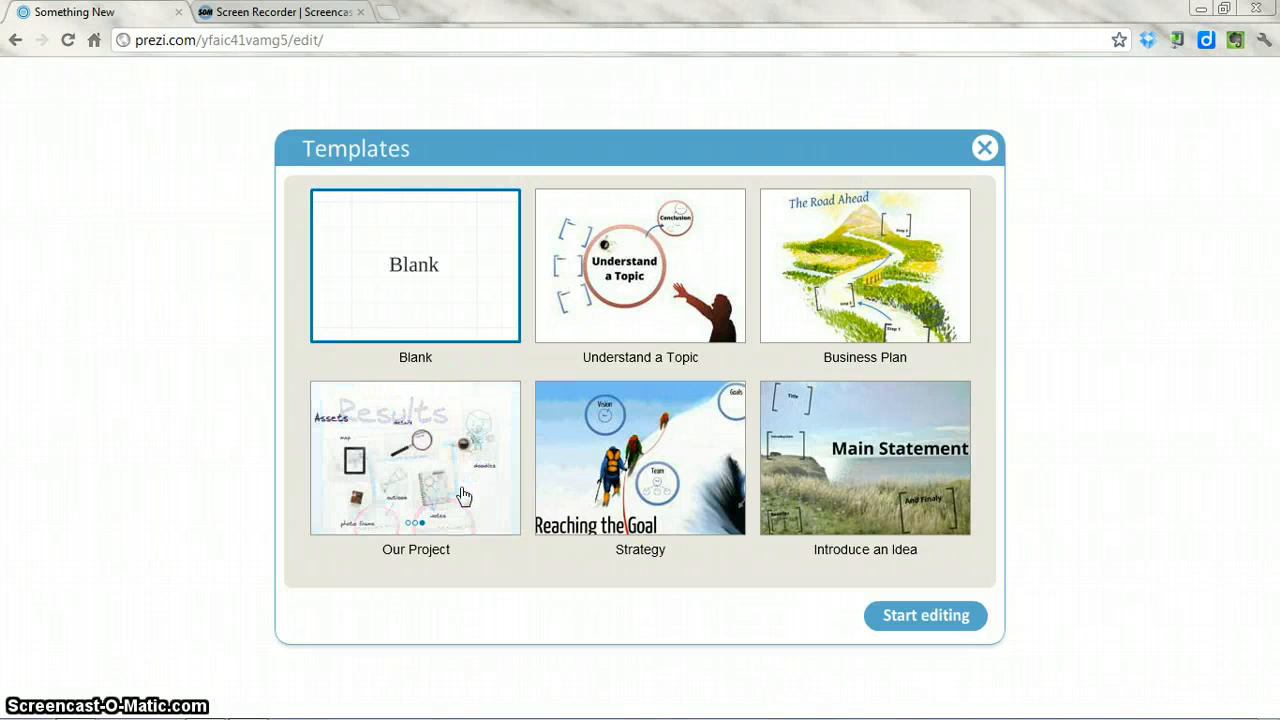
left_click(495, 459)
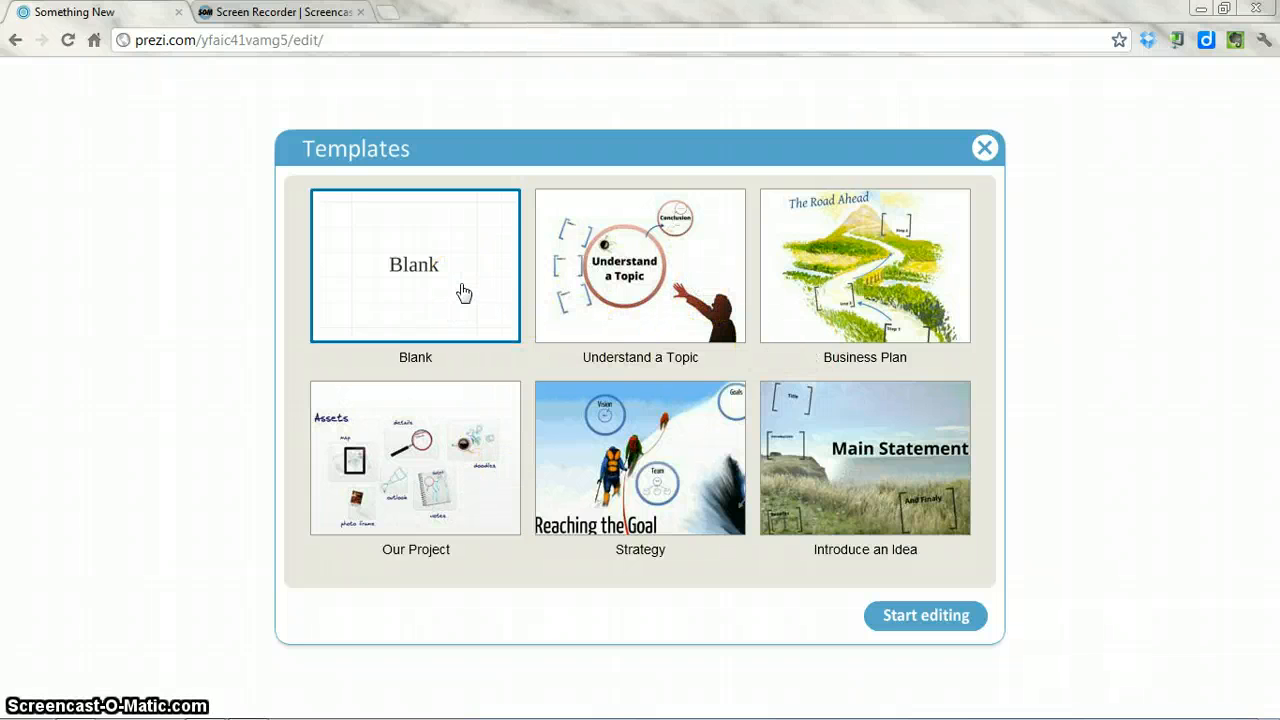
left_click(920, 617)
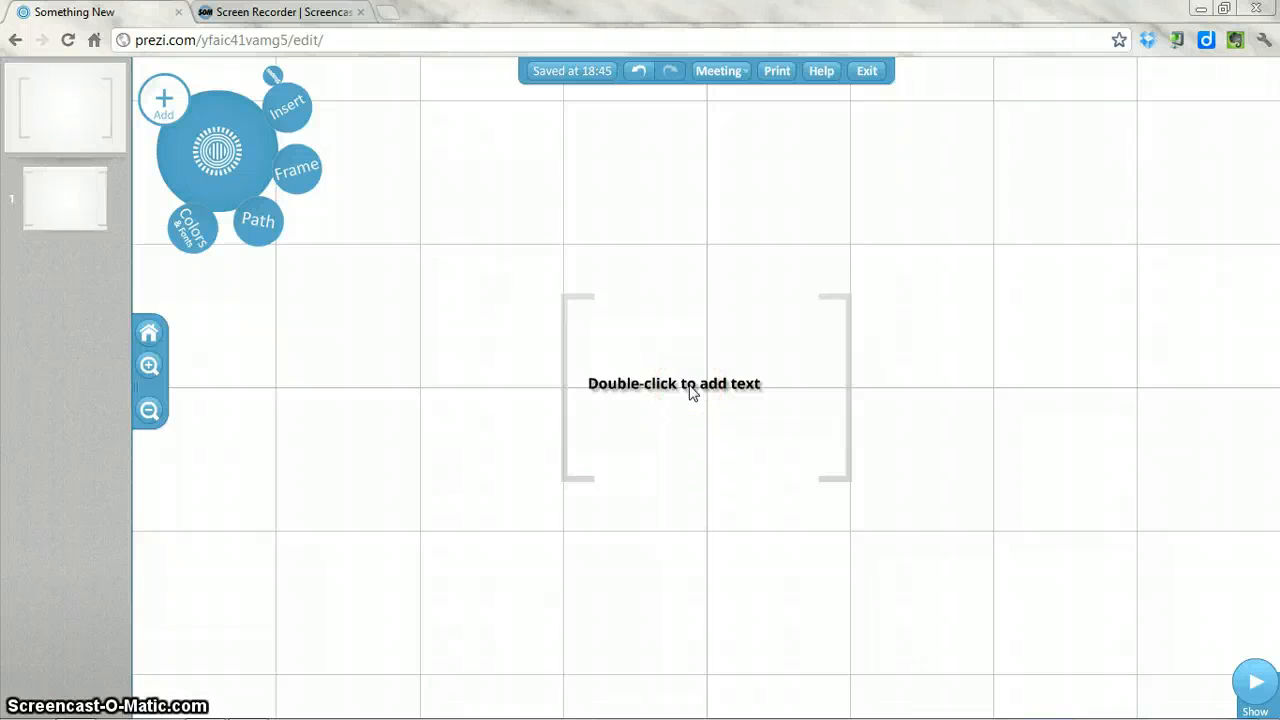
Add a second bracket frame with title and subtitle text placeholders to the right of the first frame
double_click(679, 384)
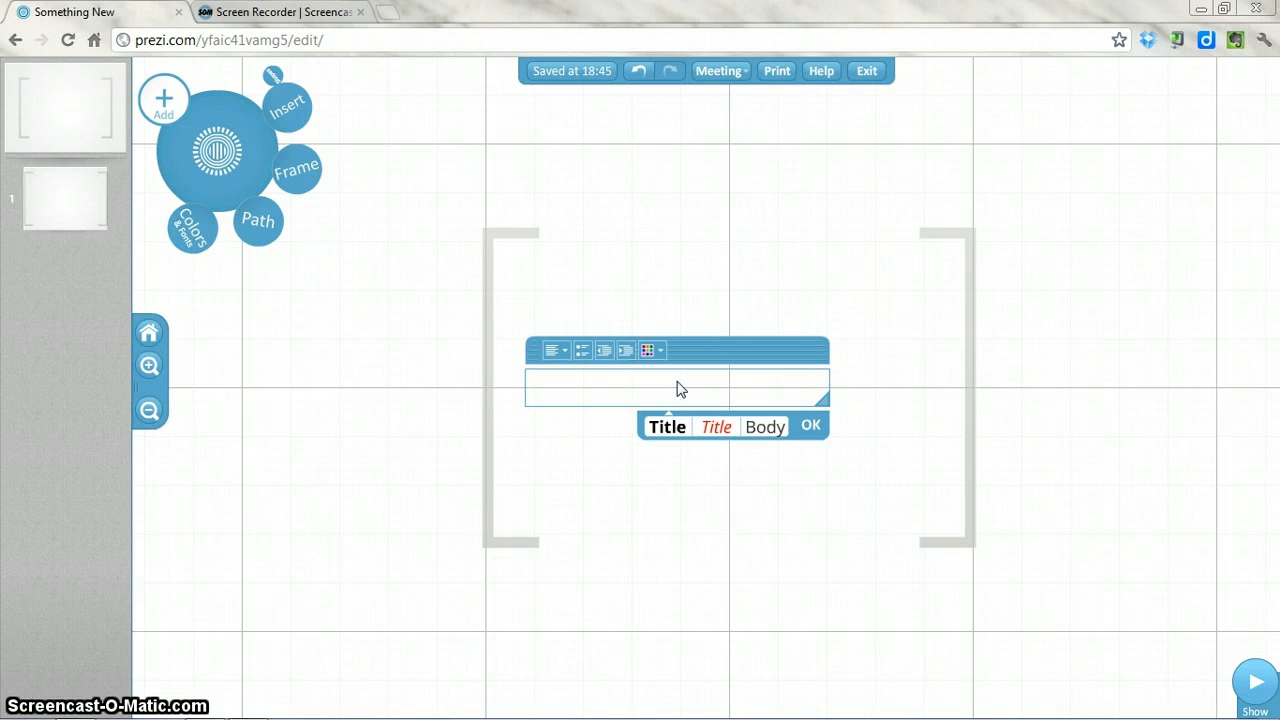
key("Escape")
left_click(690, 396)
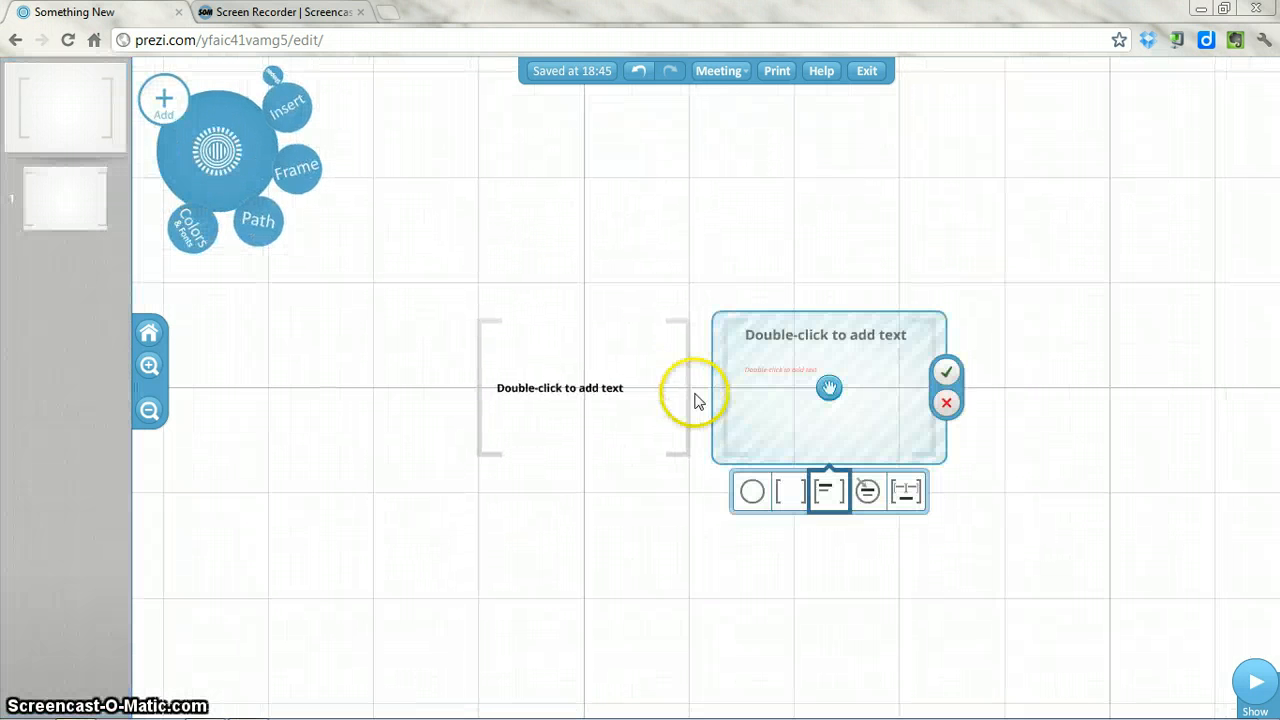
left_click(576, 397)
left_click(572, 392)
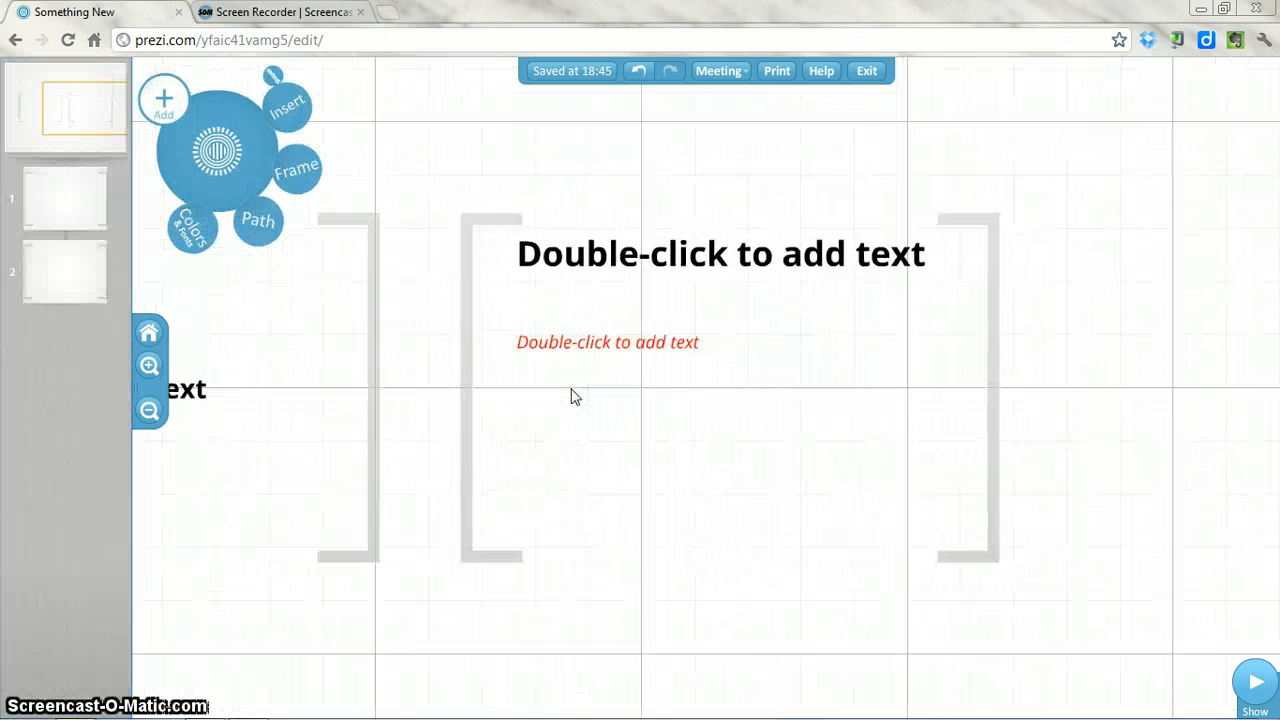
Format the "Type here" subtitle text in the second frame as a bullet point
left_click(570, 357)
left_click(563, 338)
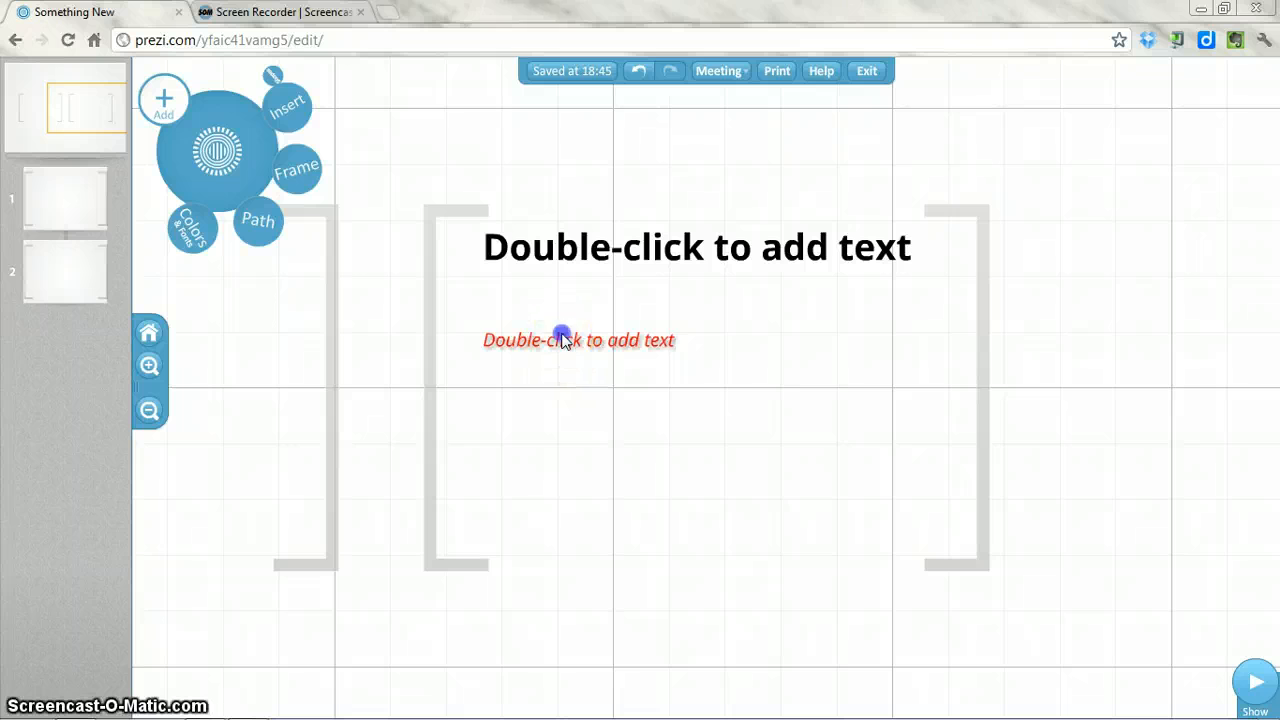
double_click(576, 341)
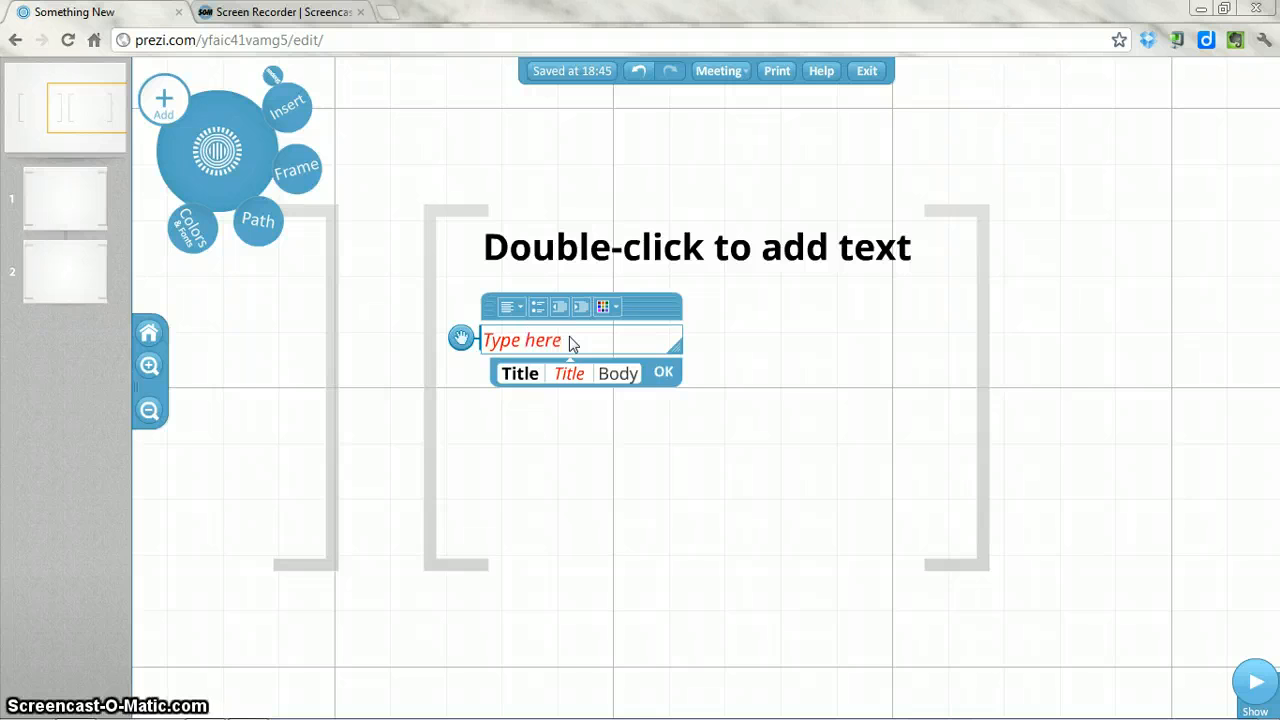
left_click(530, 374)
left_click(520, 316)
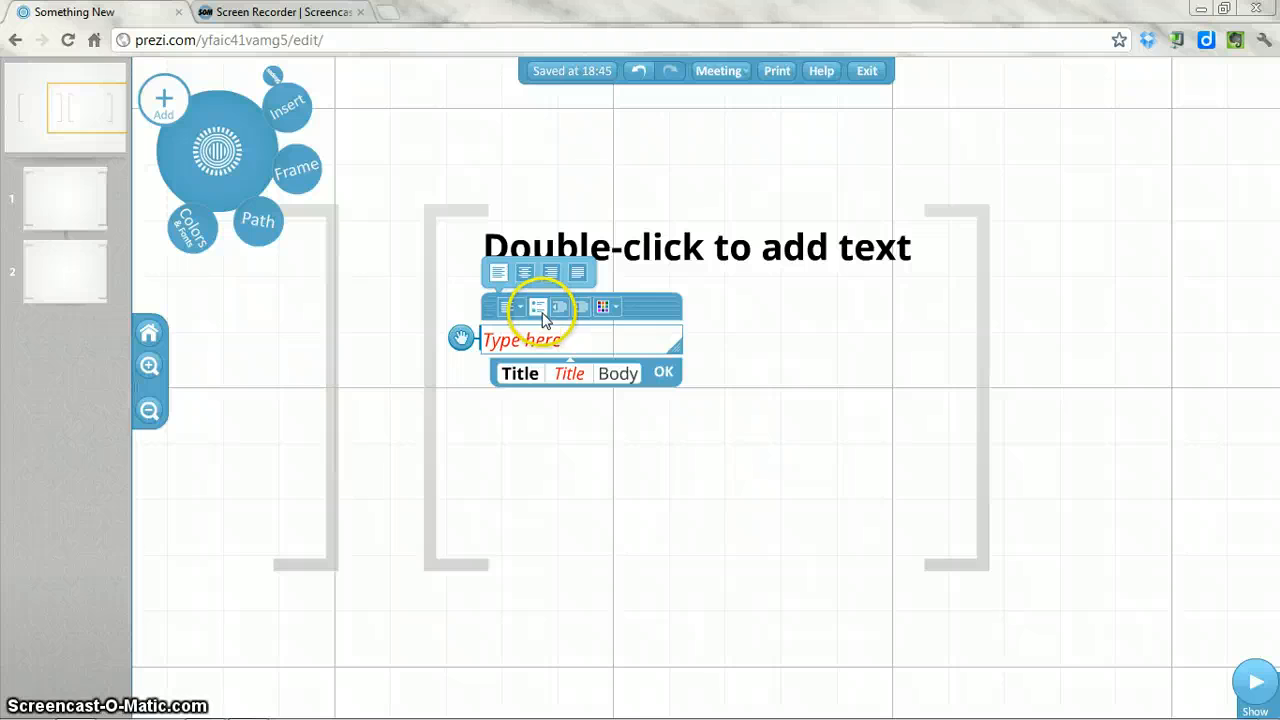
left_click(561, 333)
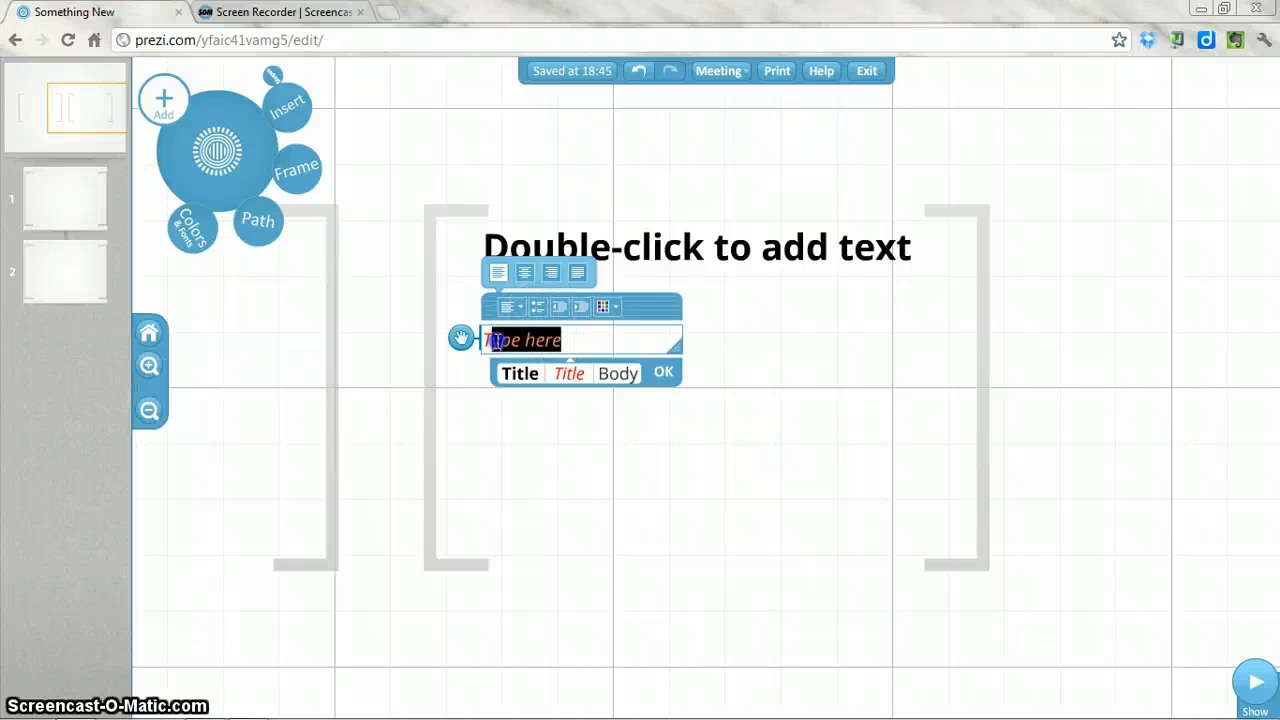
left_click(565, 340)
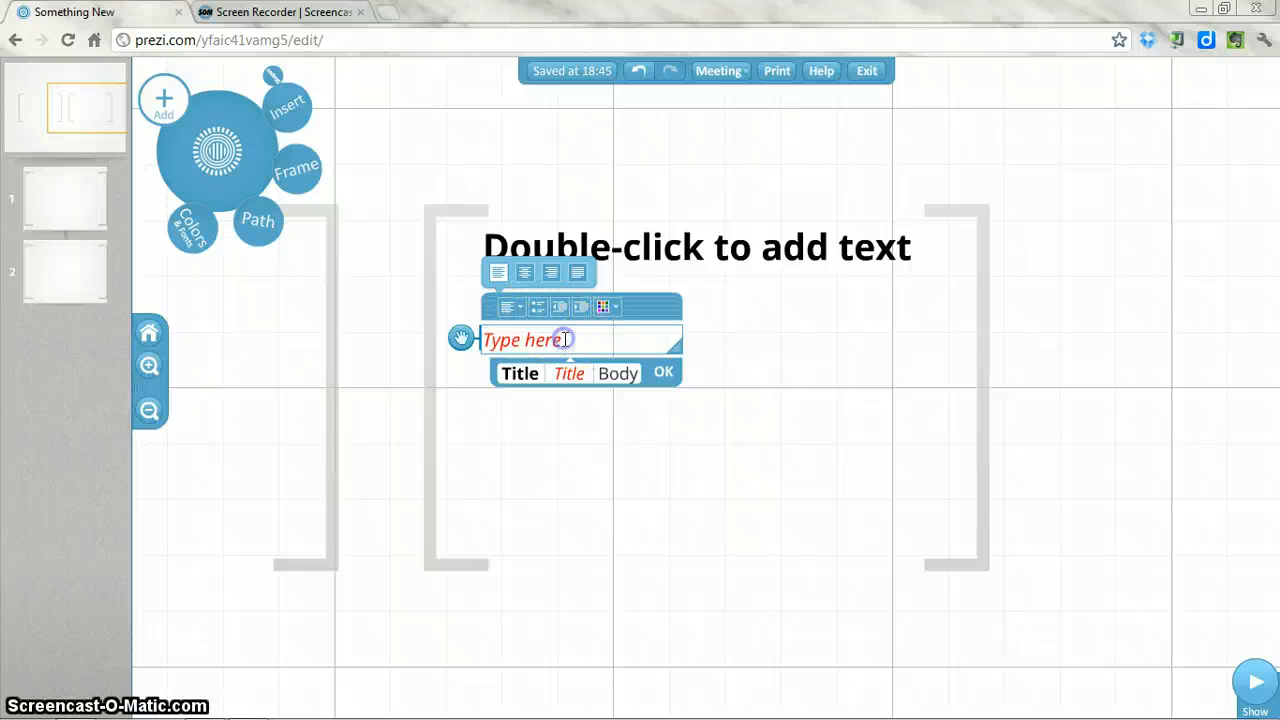
left_click_drag(565, 340, 490, 339)
left_click(537, 307)
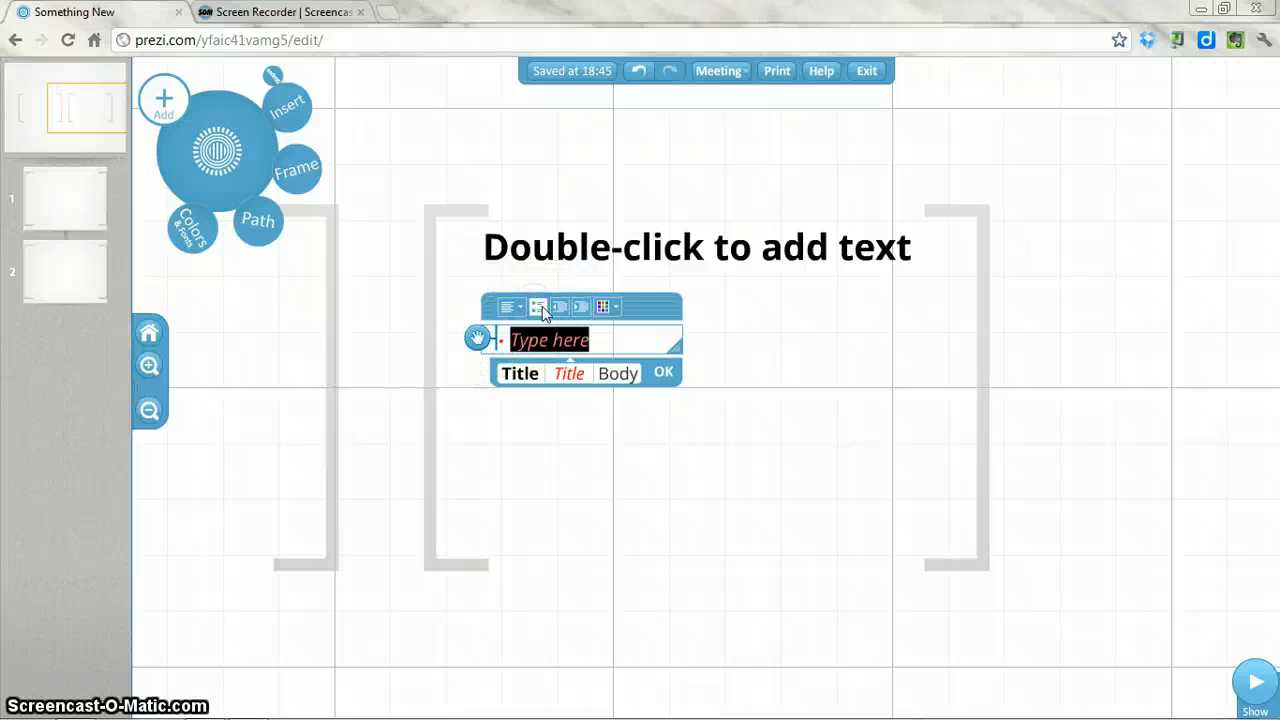
left_click(562, 308)
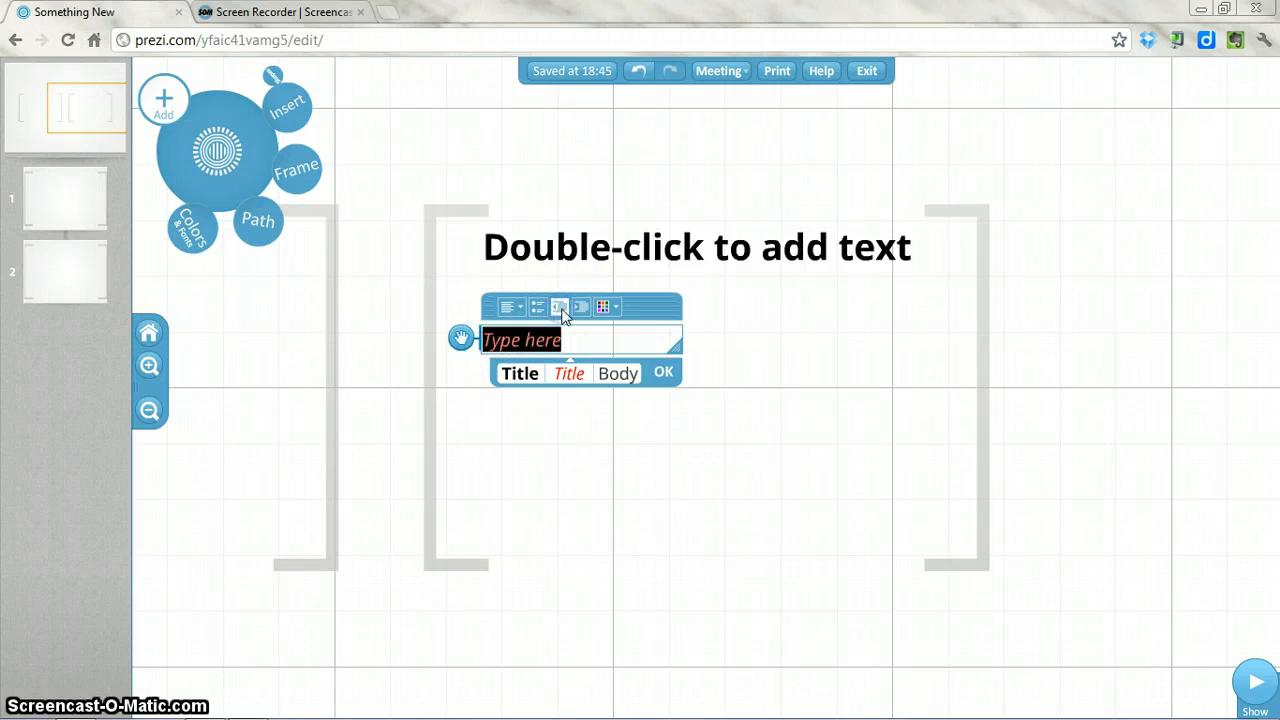
left_click(584, 307)
Colour the bulleted "Type here" text blue-violet and finish editing it
left_click(603, 307)
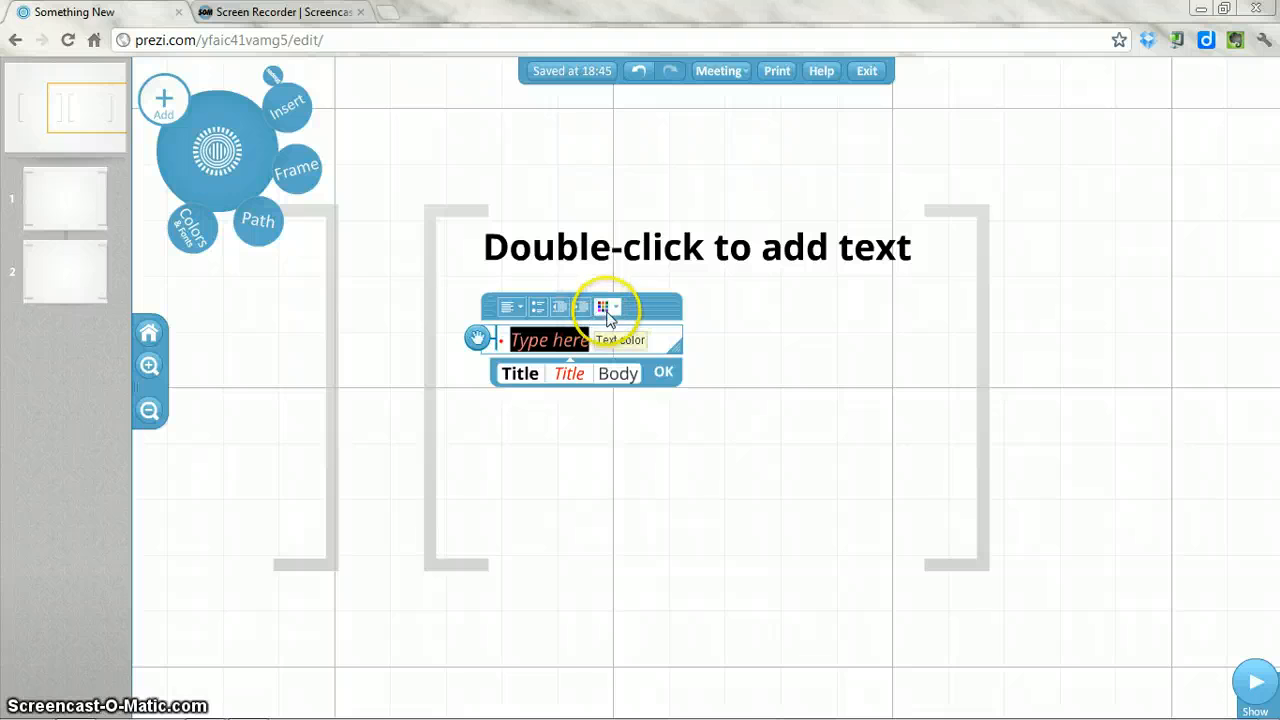
left_click(610, 308)
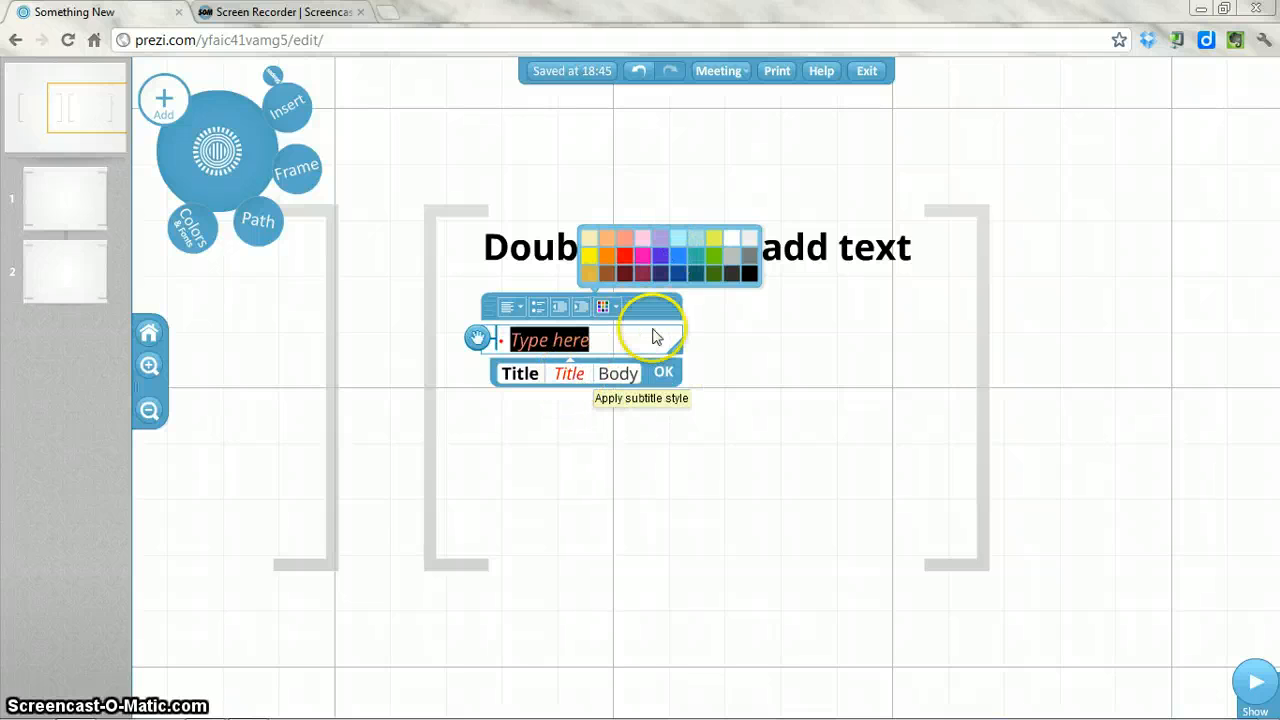
left_click(660, 253)
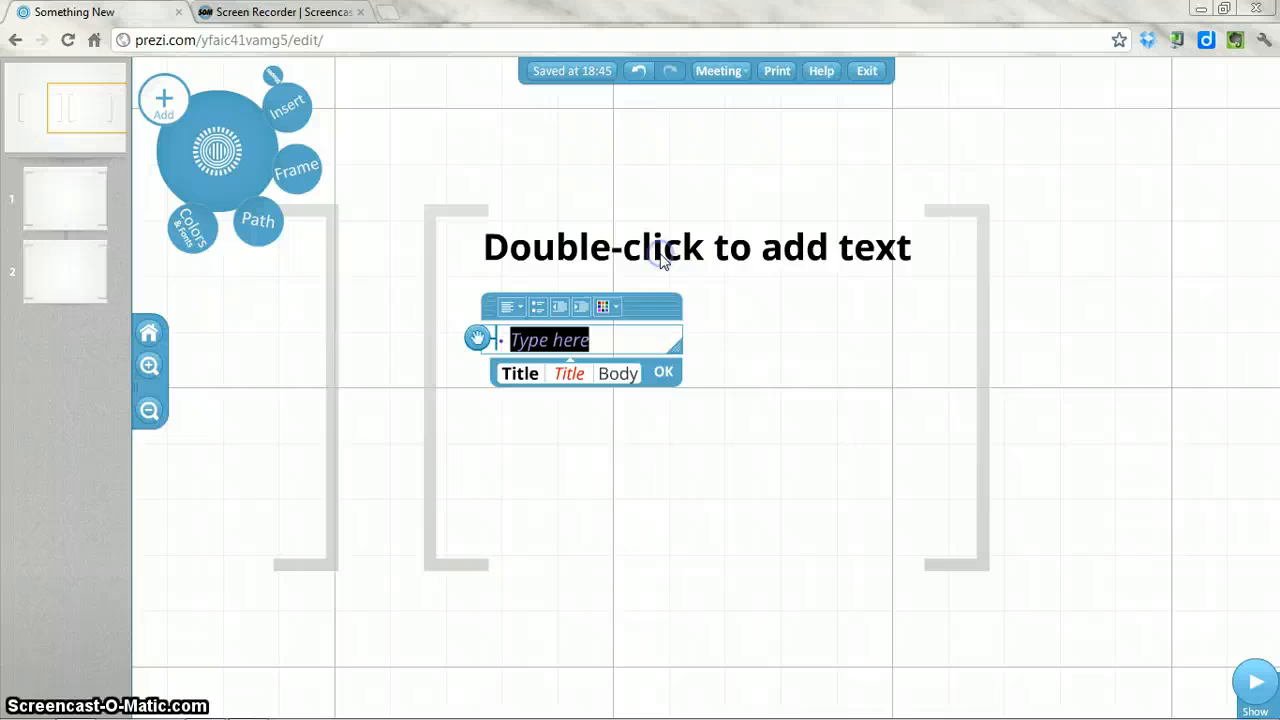
left_click(664, 372)
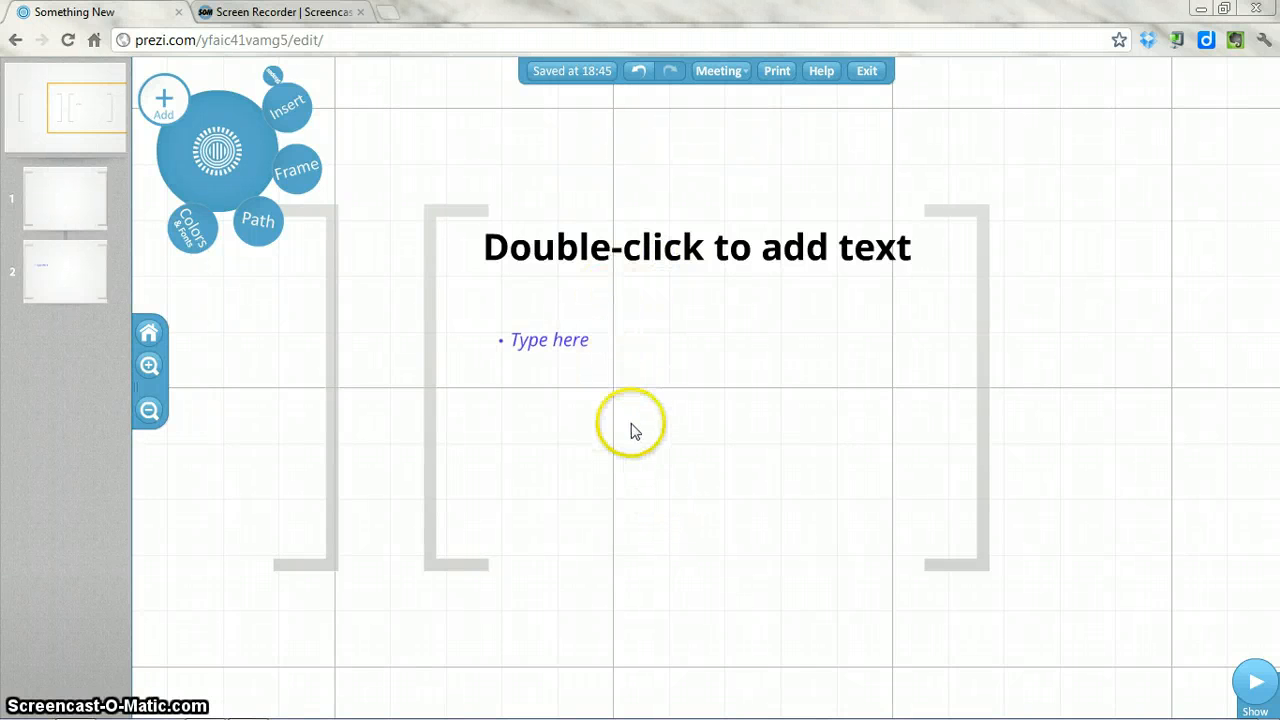
Delete the black title placeholder from the second frame
scroll(631, 424, "down", 2)
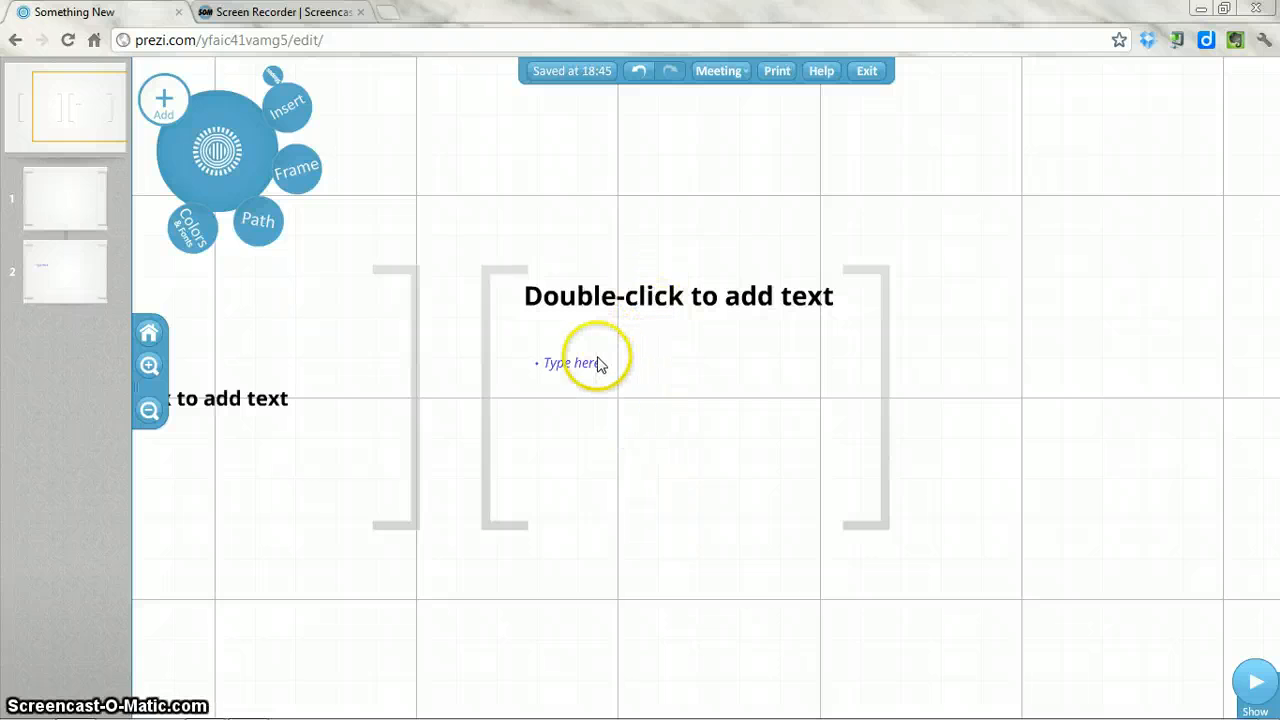
left_click(647, 298)
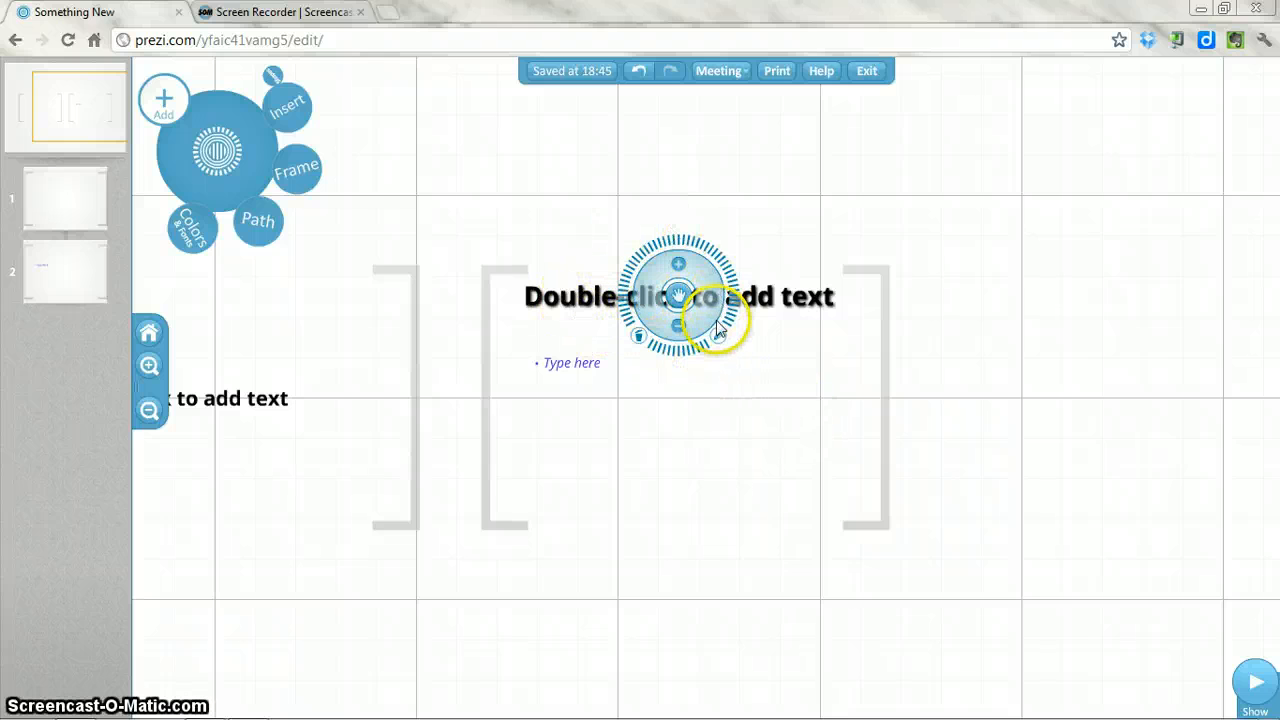
left_click(638, 340)
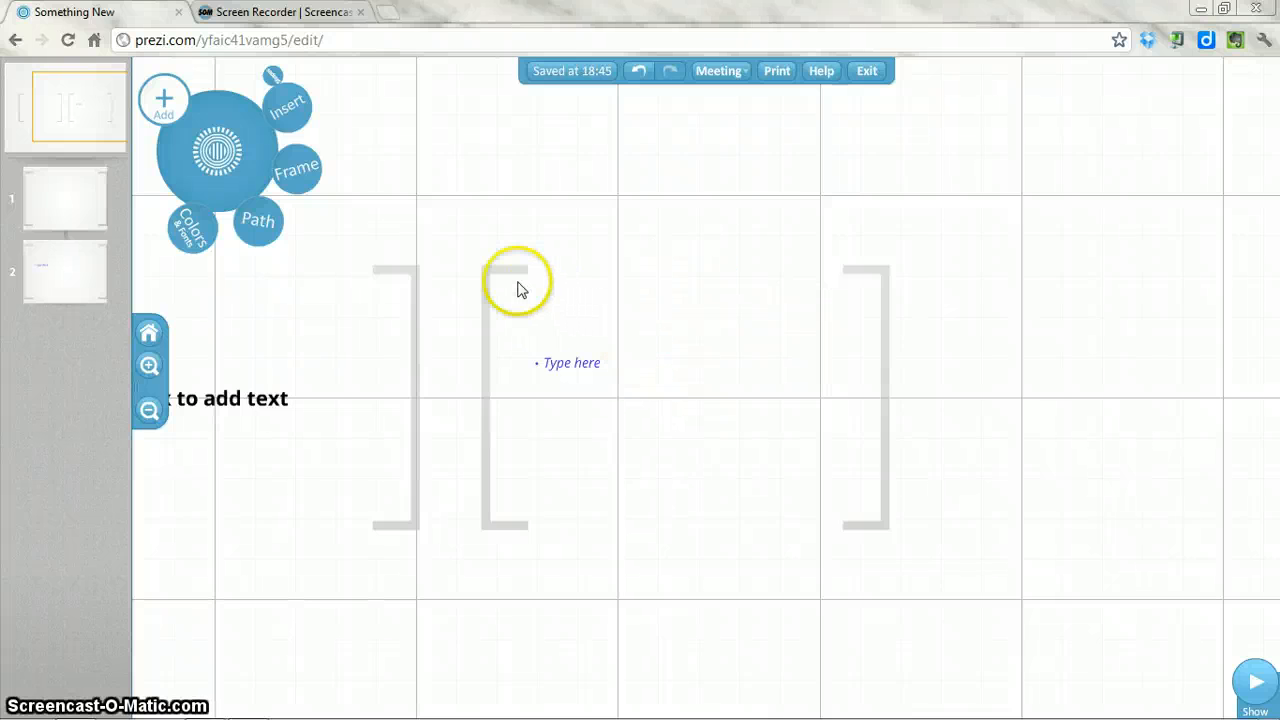
left_click(566, 363)
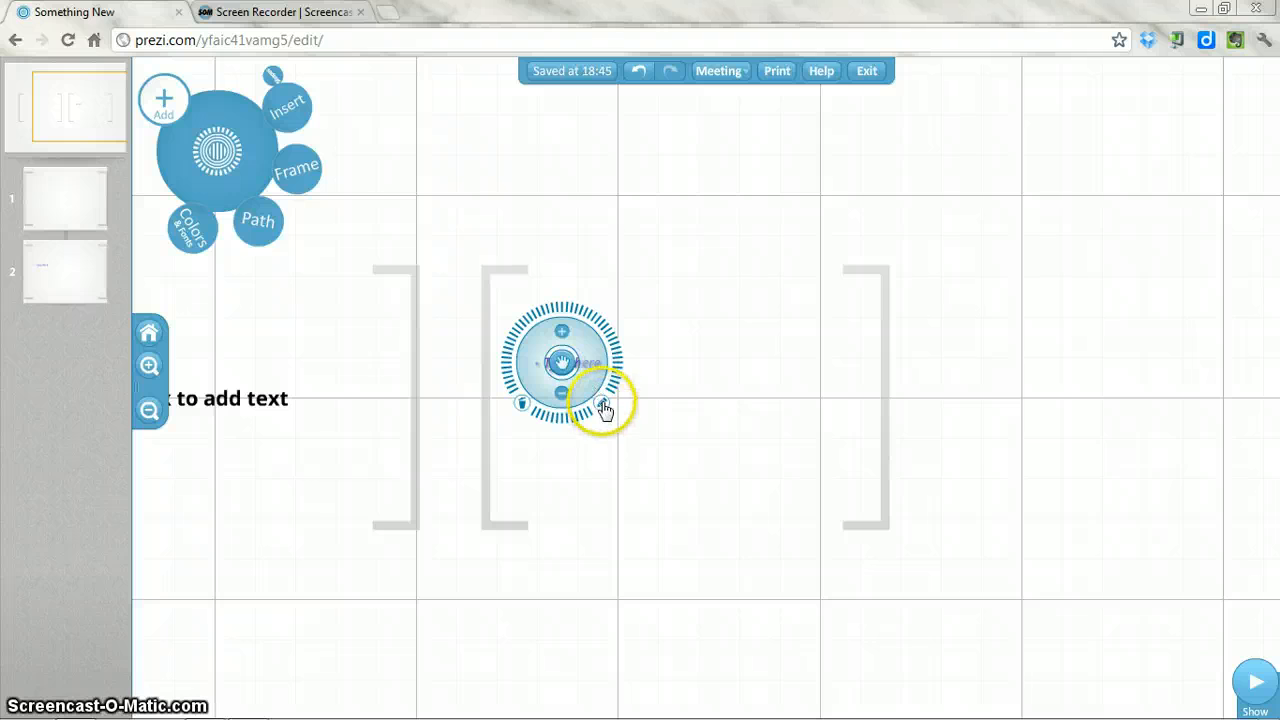
left_click(603, 405)
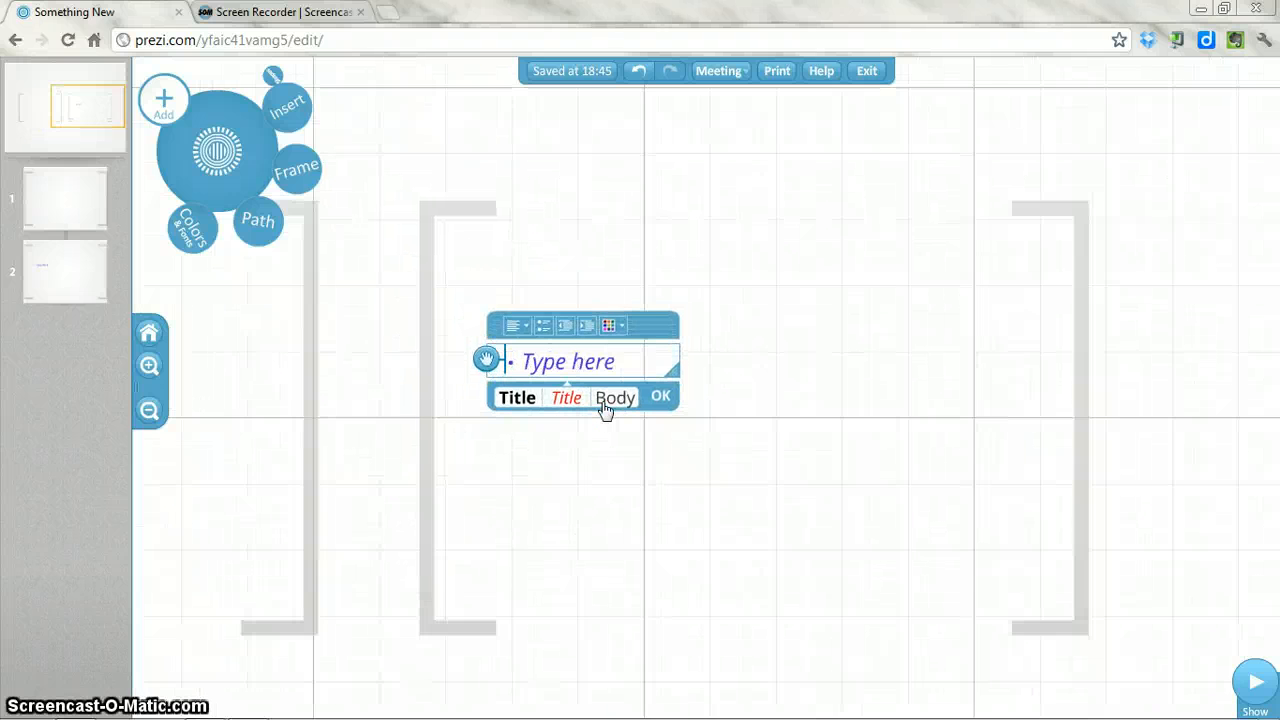
left_click(663, 400)
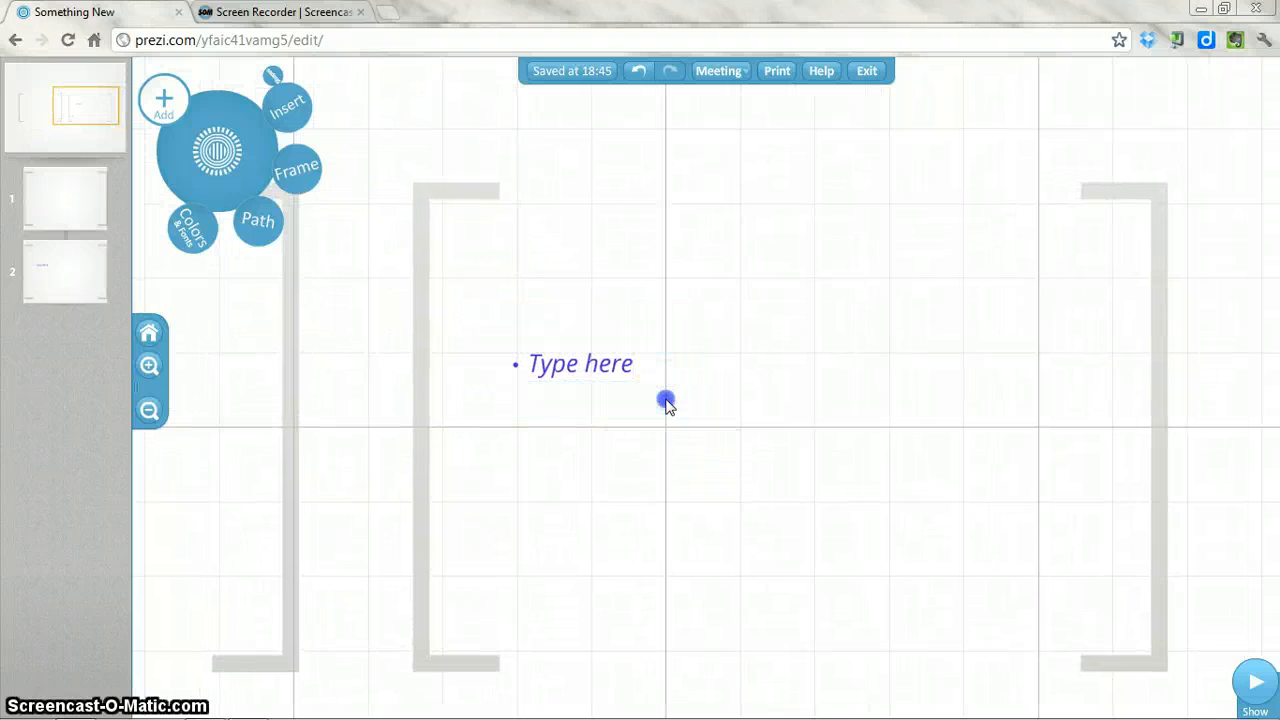
left_click(494, 229)
Make the bulleted "Type here" text slightly larger and nudge it down a little within the second frame
left_click(573, 365)
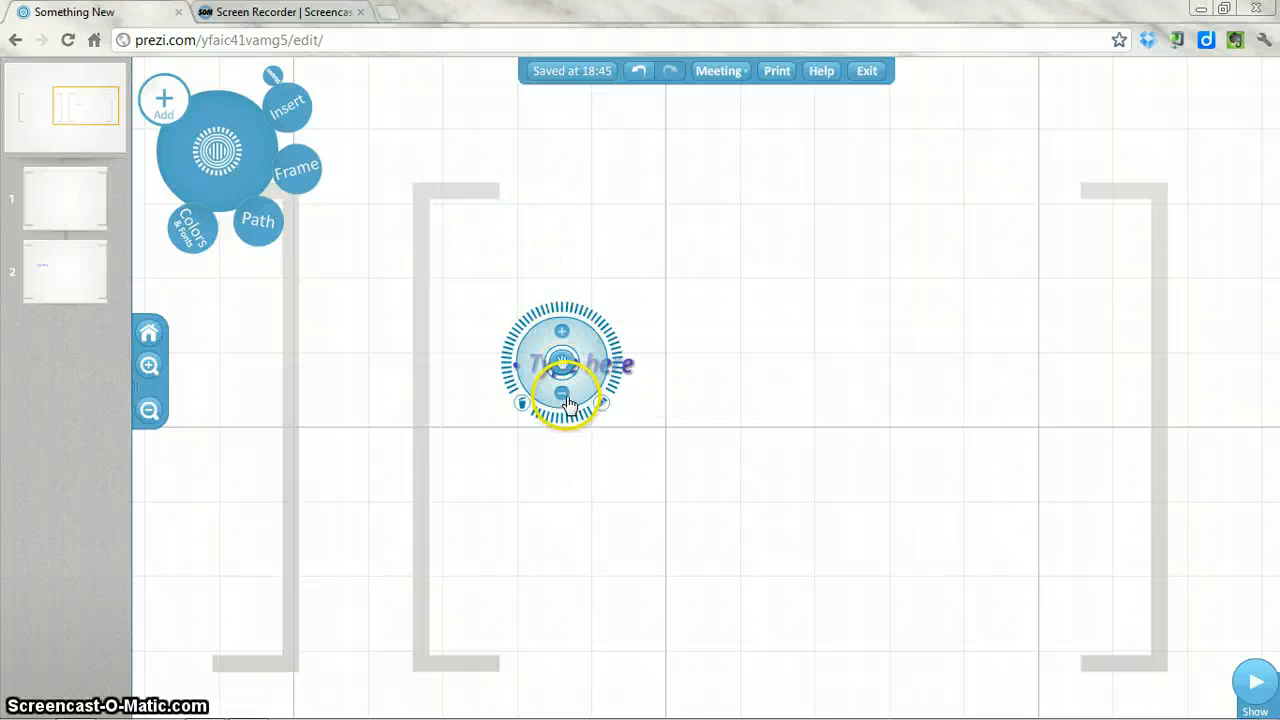
left_click(562, 333)
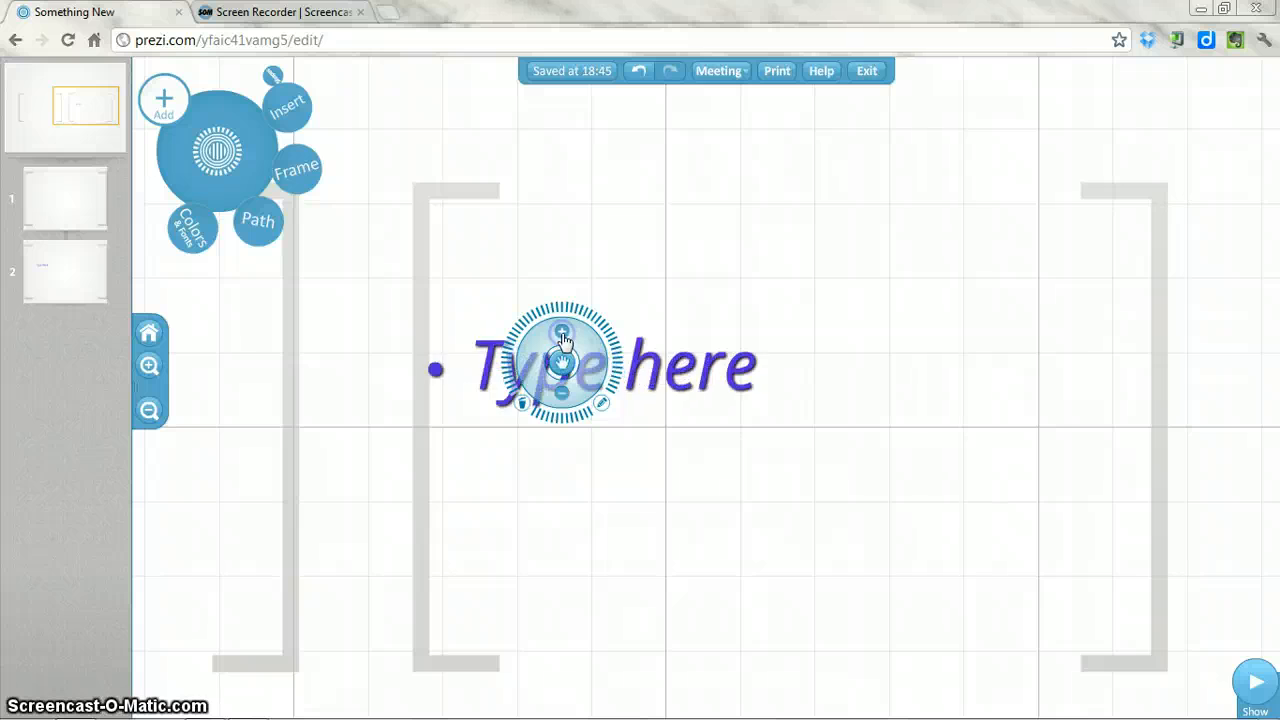
left_click(562, 393)
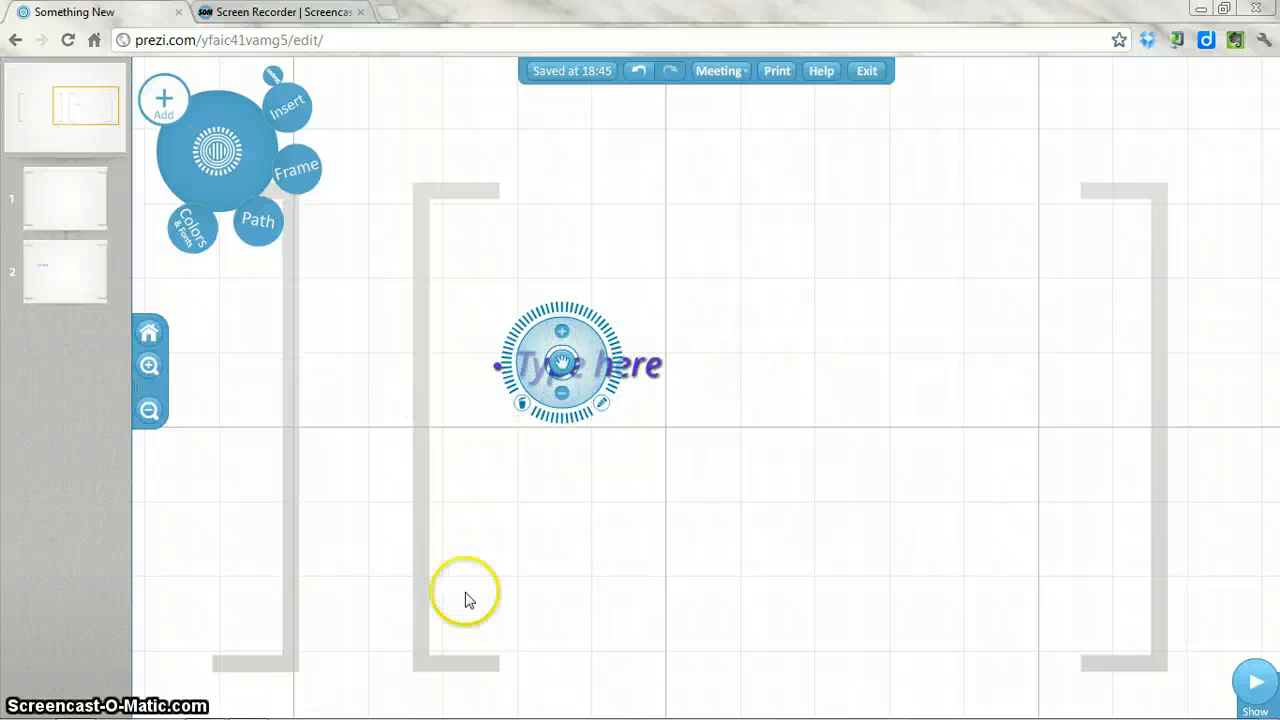
mouse_move(562, 362)
left_mouse_down()
mouse_move(734, 206)
mouse_move(712, 337)
mouse_move(480, 329)
mouse_move(654, 371)
mouse_move(646, 217)
mouse_move(562, 370)
left_mouse_up()
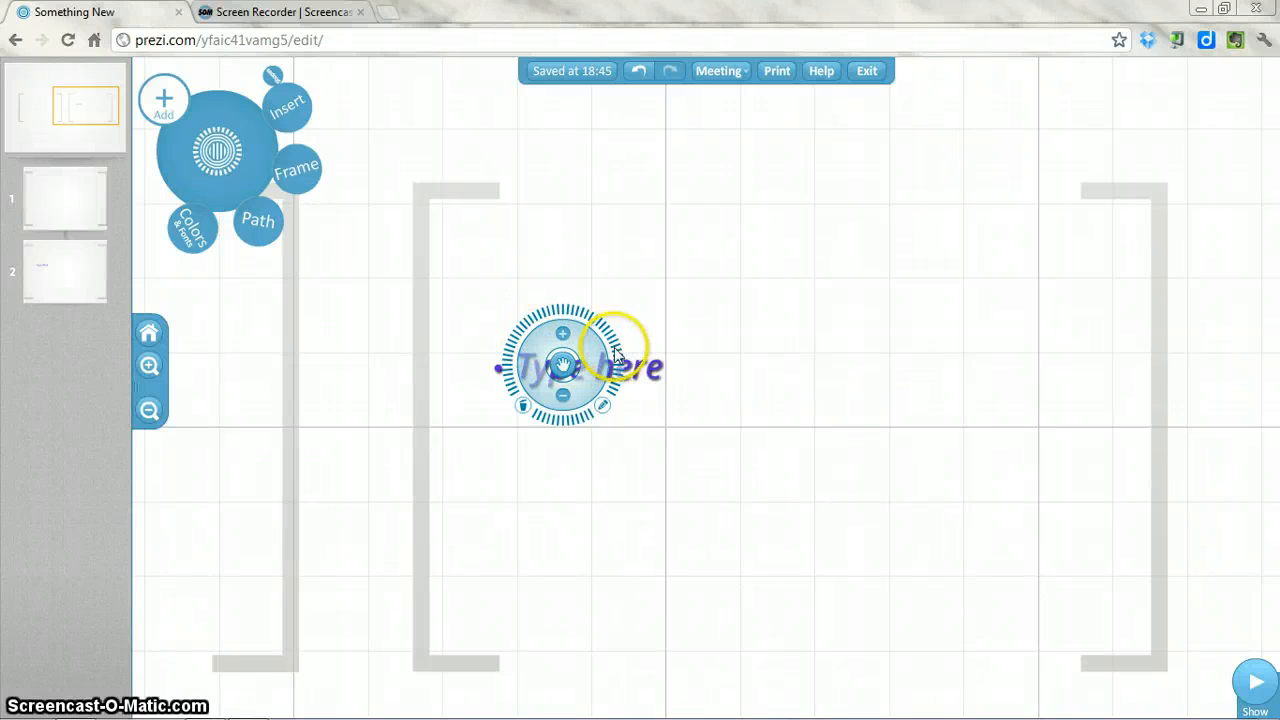
Enlarge the "Type here" text to well over twice its size, turning it clockwise and back to horizontal
left_click_drag(615, 349, 691, 540)
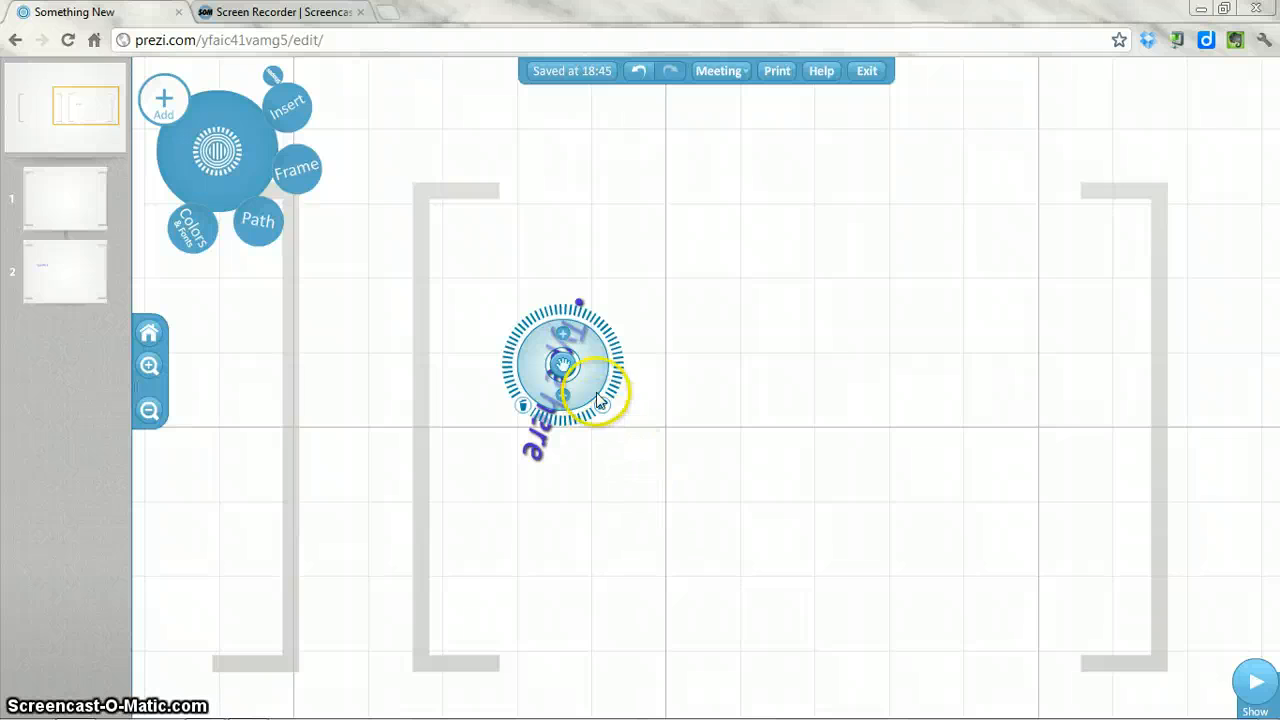
left_click_drag(600, 386, 586, 429)
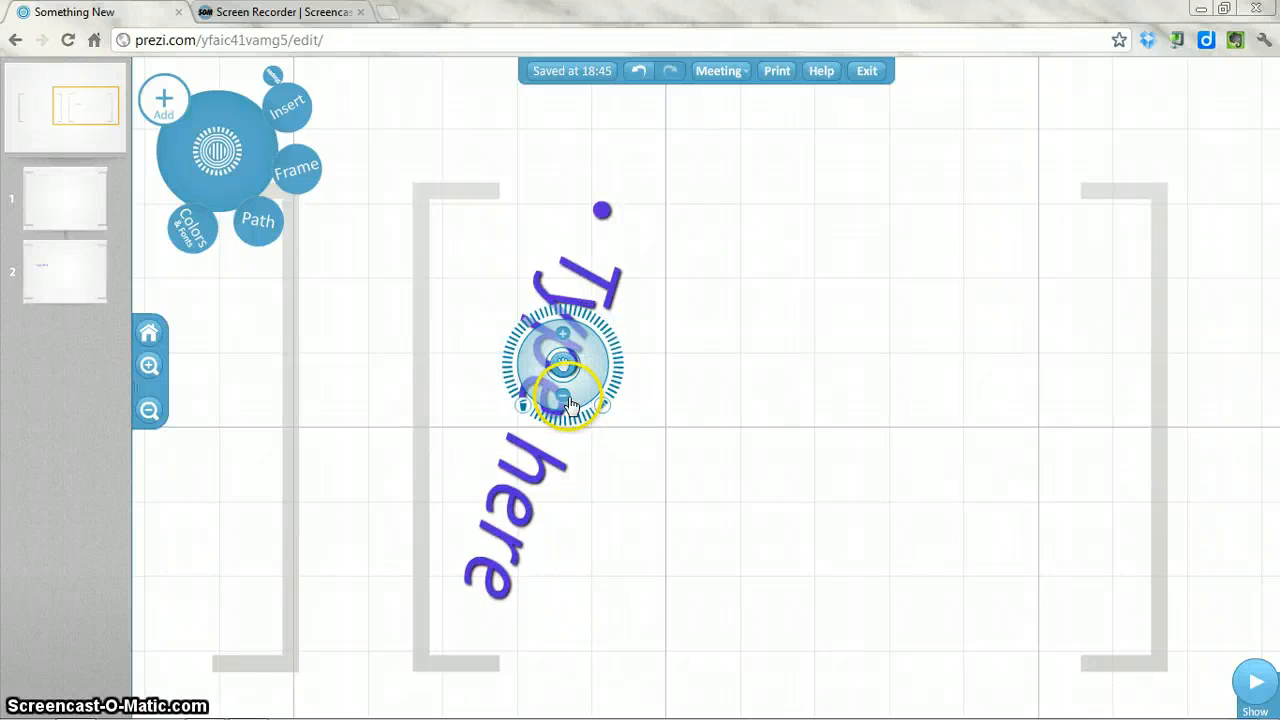
left_click_drag(601, 210, 615, 280)
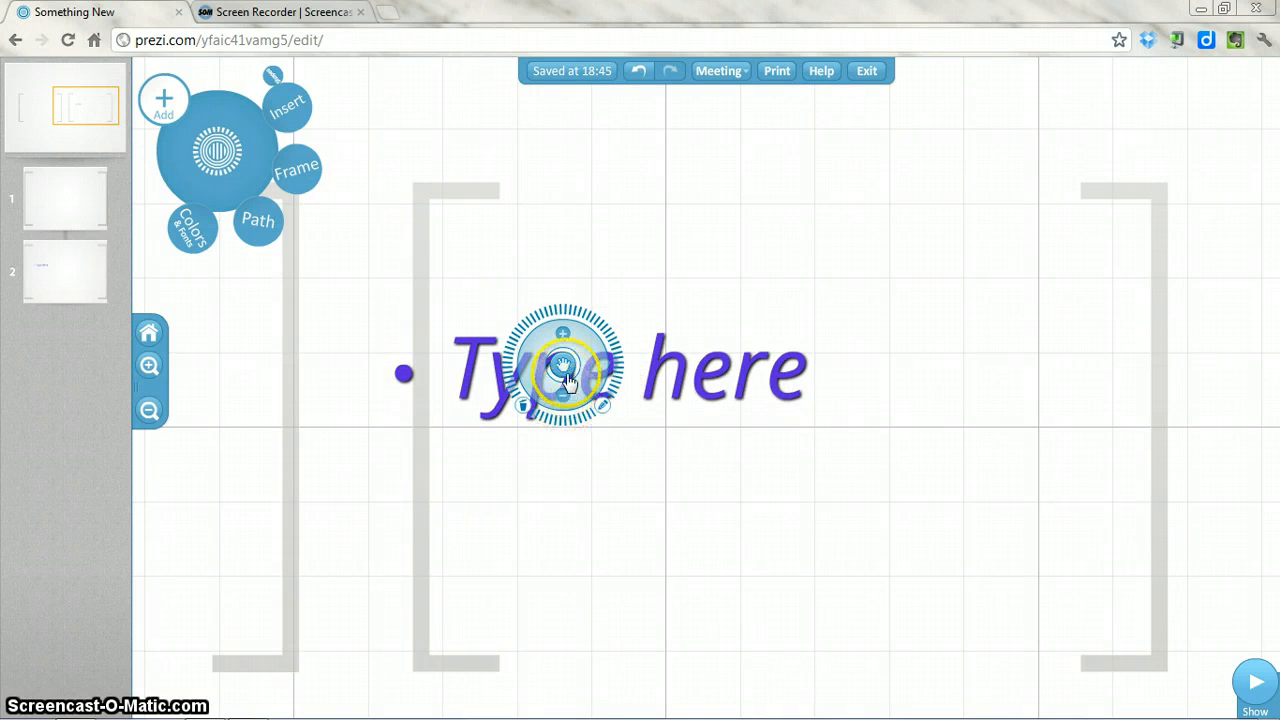
Move the enlarged "Type here" text to the upper middle of the second frame and open it for editing
left_click_drag(567, 380, 723, 286)
left_click(725, 287)
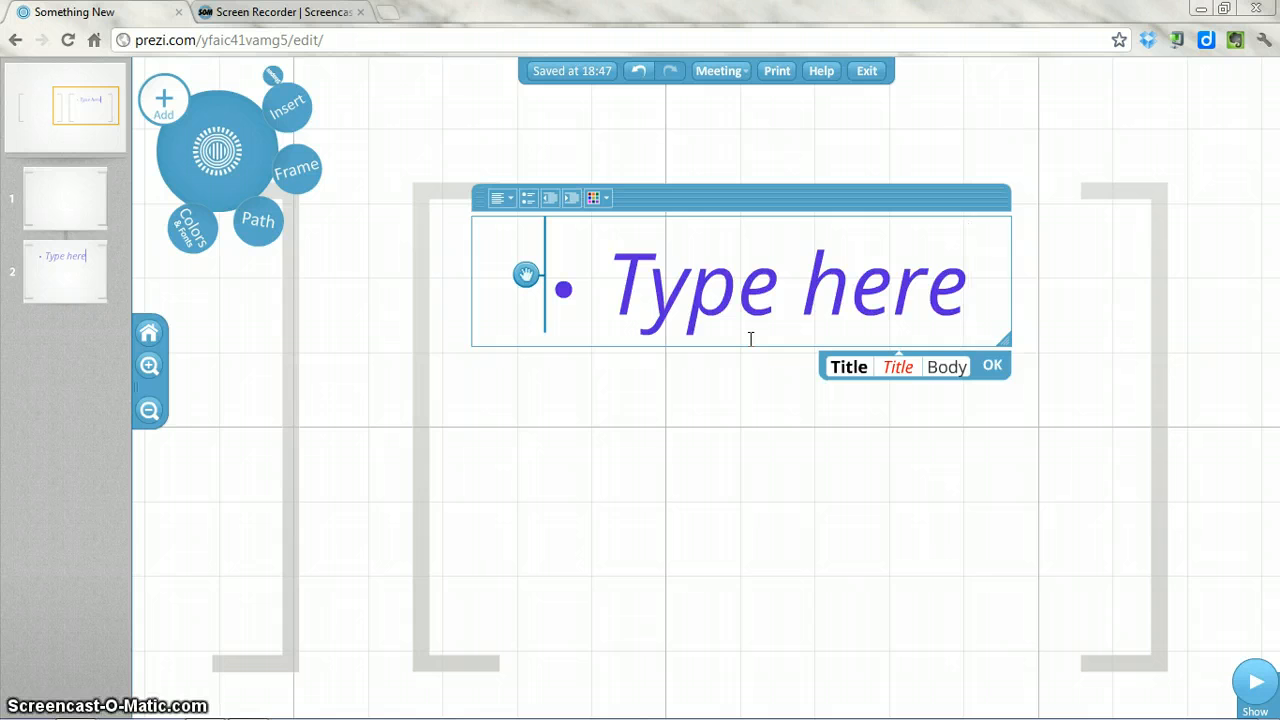
Examine both frames at several zoom levels and in the full prezi overview, along with the frame order
scroll(462, 181, "down", 2)
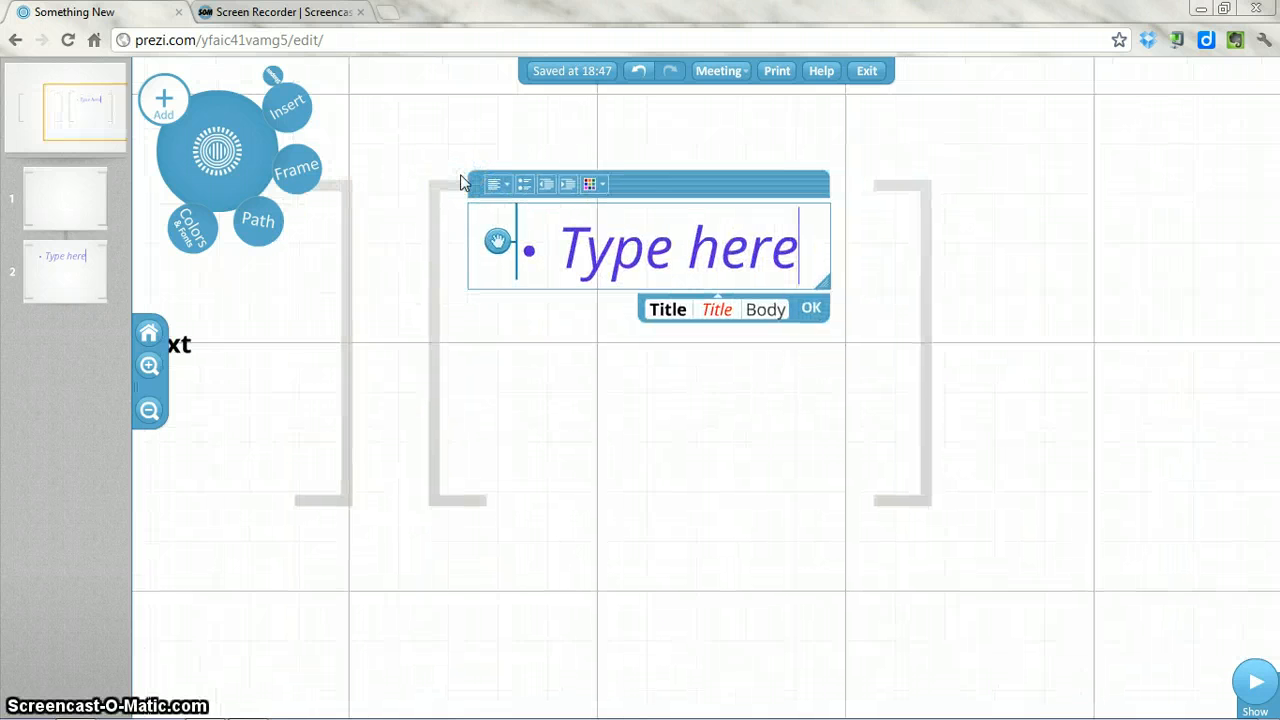
scroll(573, 386, "down", 2)
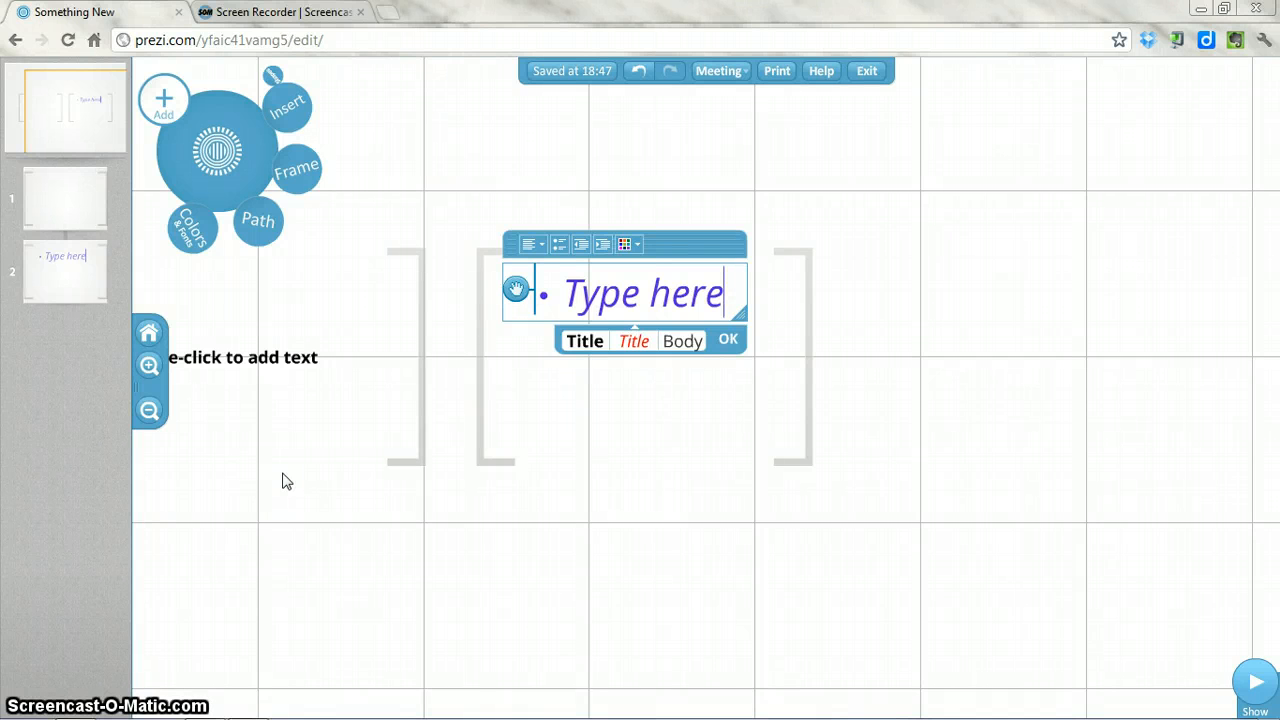
left_click(566, 76)
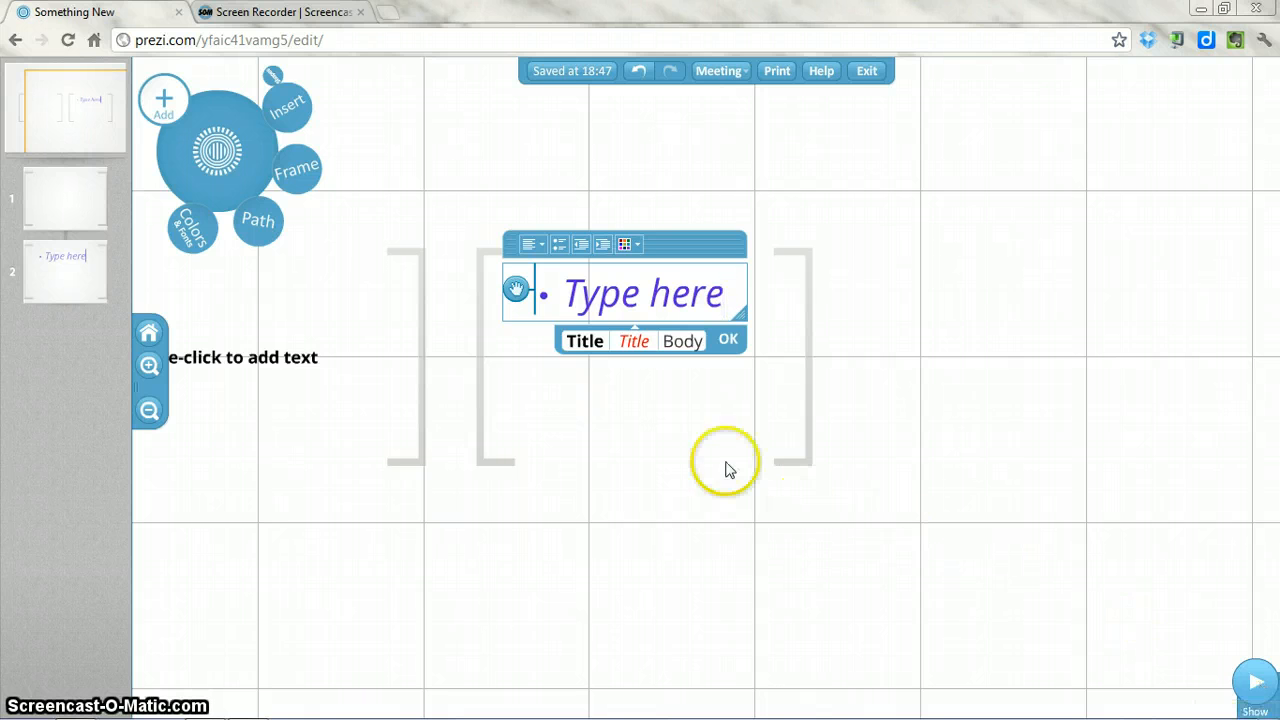
left_click(148, 338)
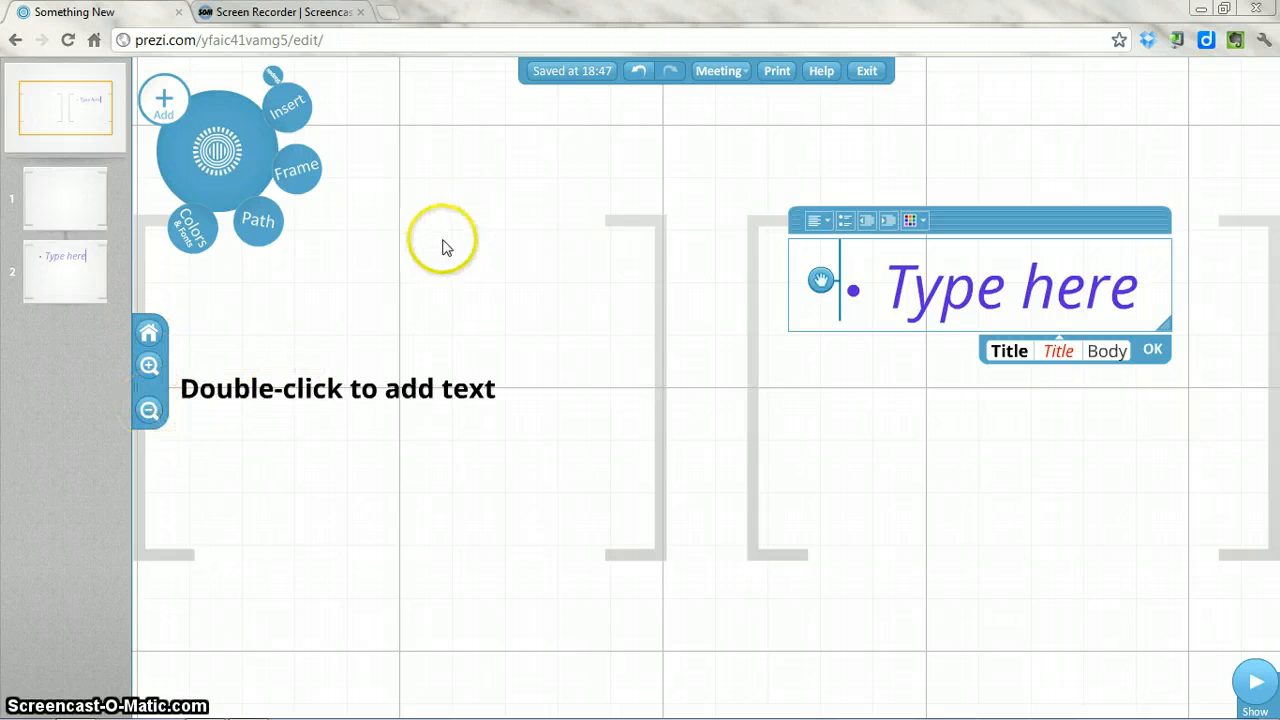
scroll(440, 285, "down", 3)
scroll(437, 295, "up", 3)
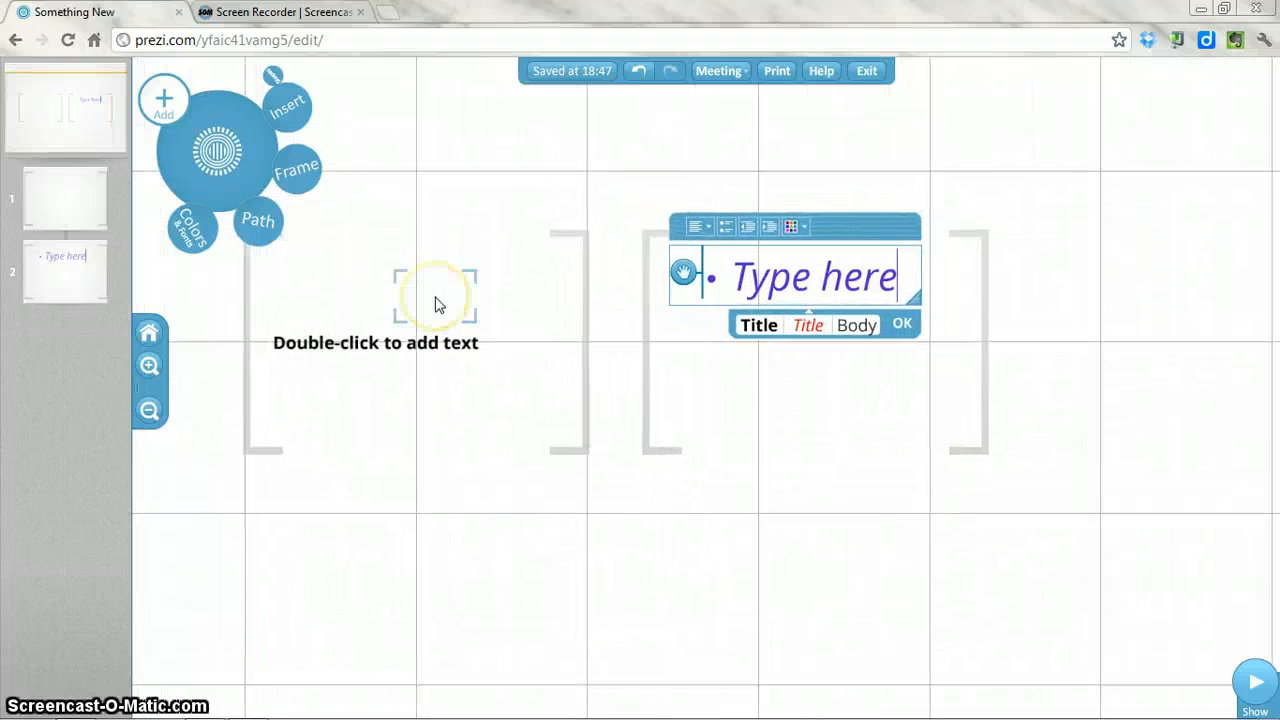
scroll(435, 303, "down", 5)
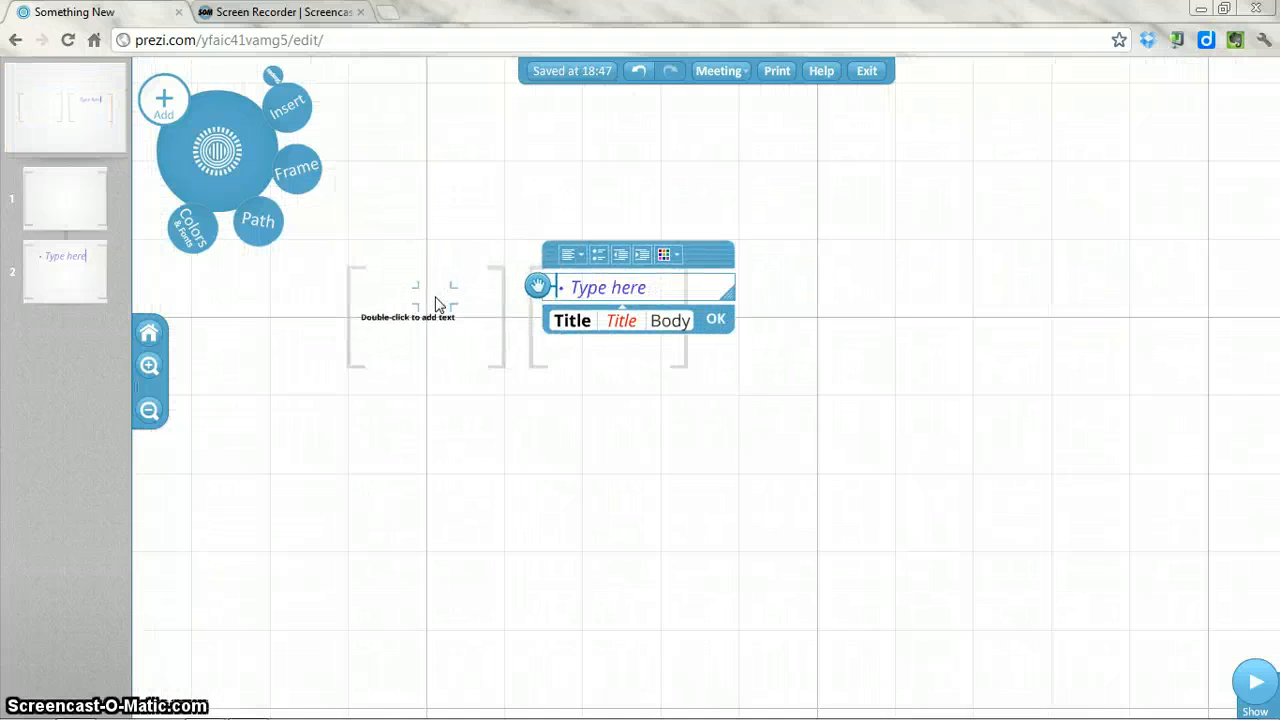
scroll(435, 303, "up", 5)
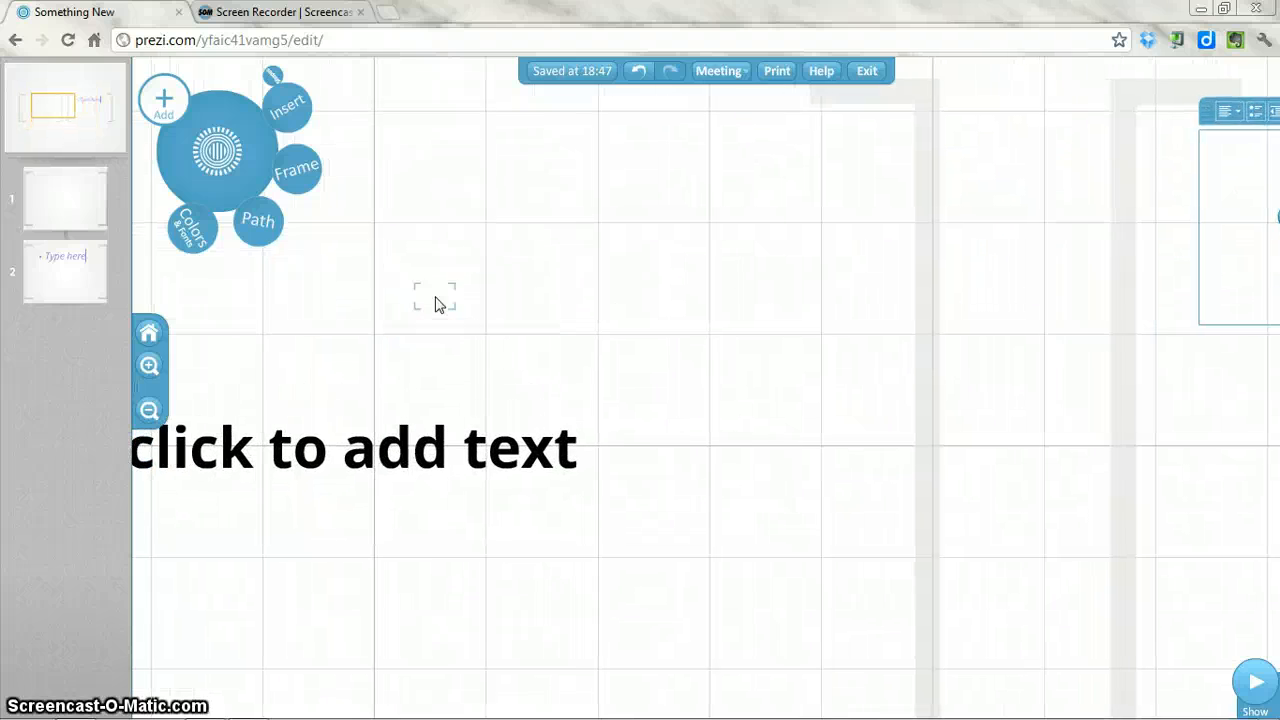
scroll(435, 303, "down", 2)
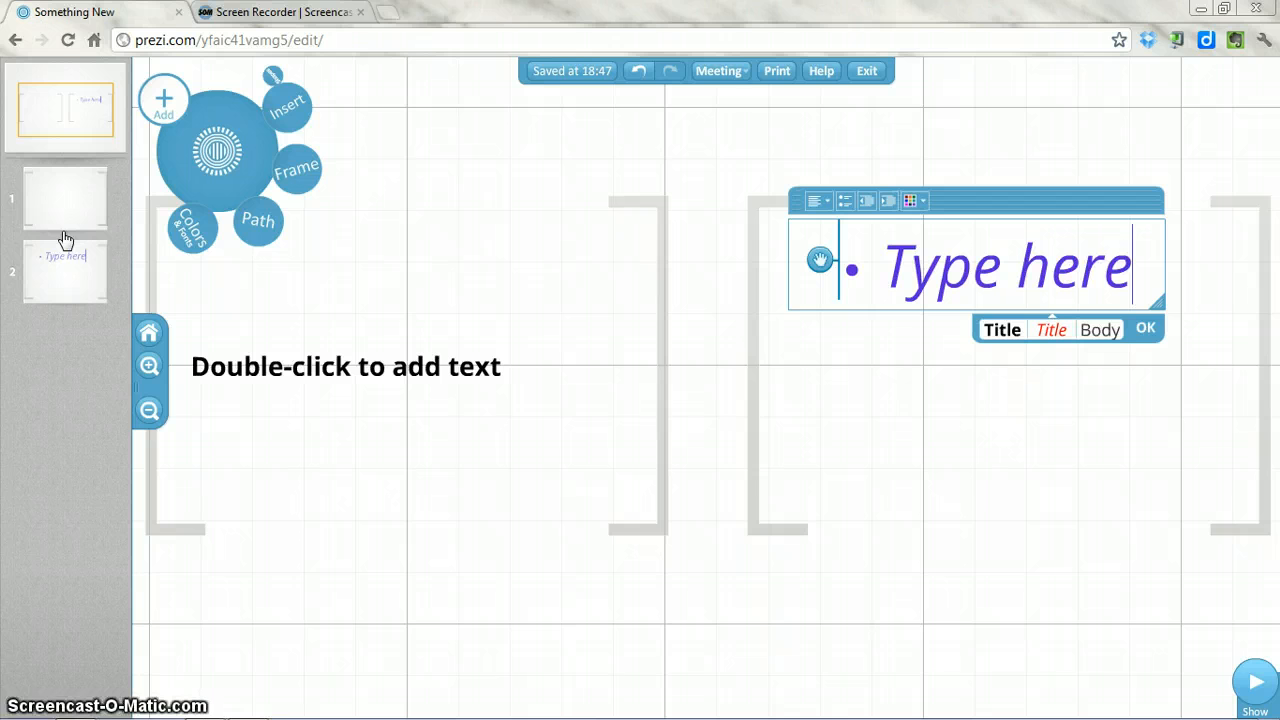
left_click(18, 221)
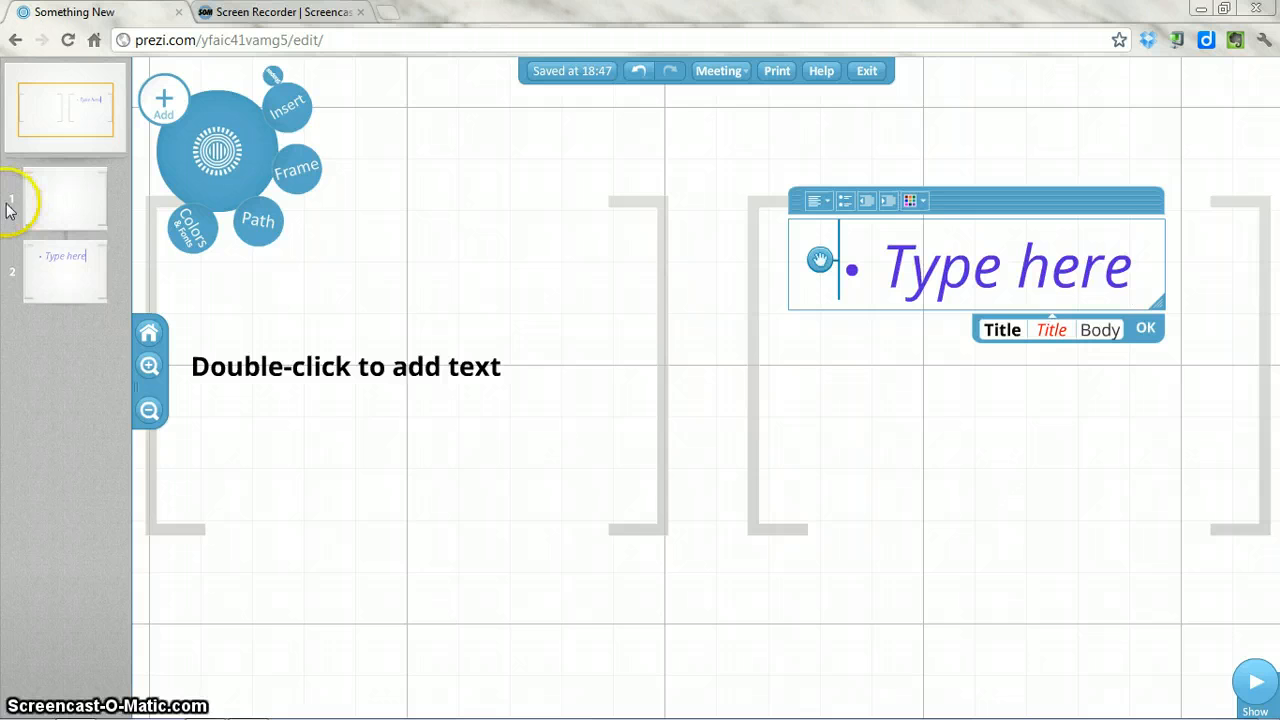
left_click(56, 208)
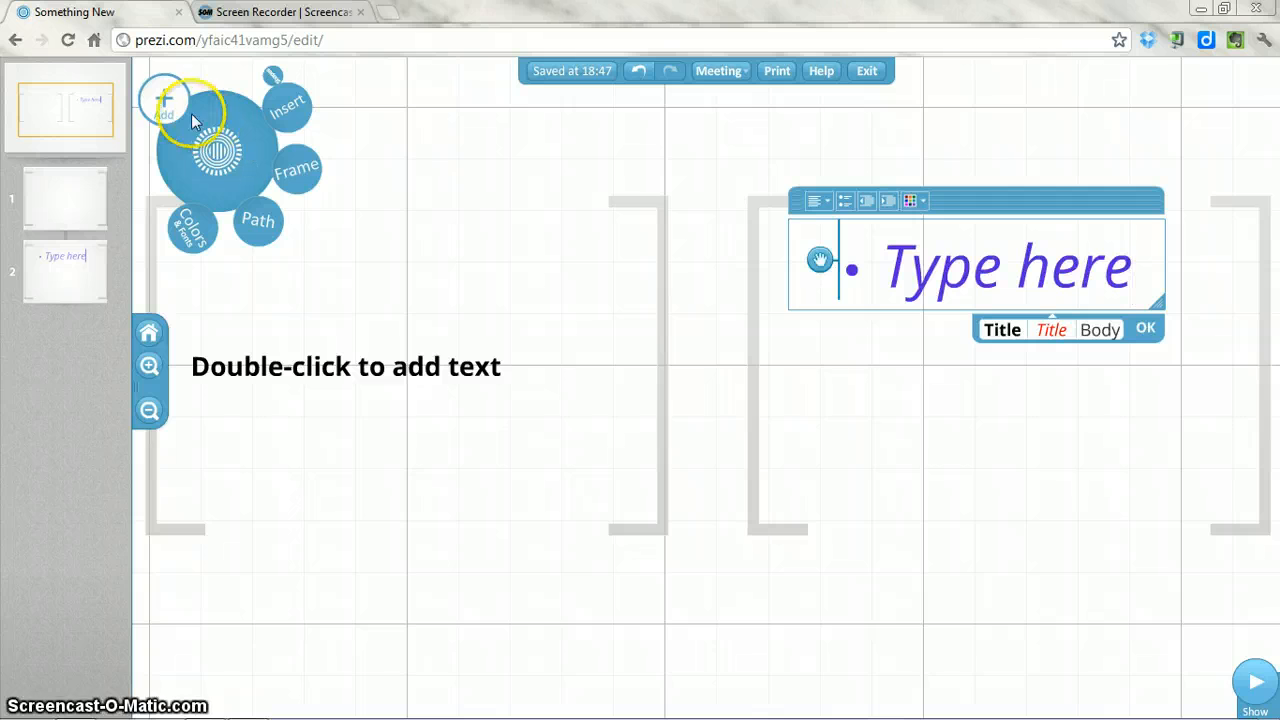
Start adding a title-and-subtitle bracket frame below the first frame and discard it
left_click(165, 102)
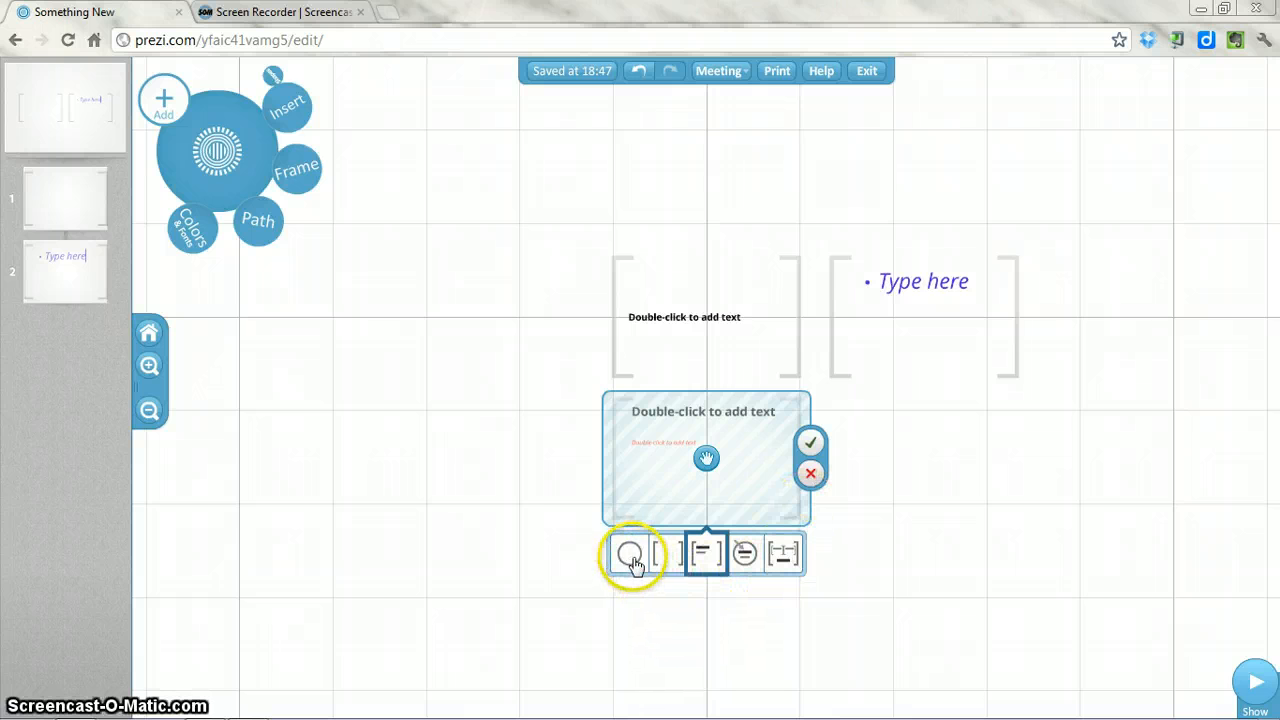
left_click(810, 476)
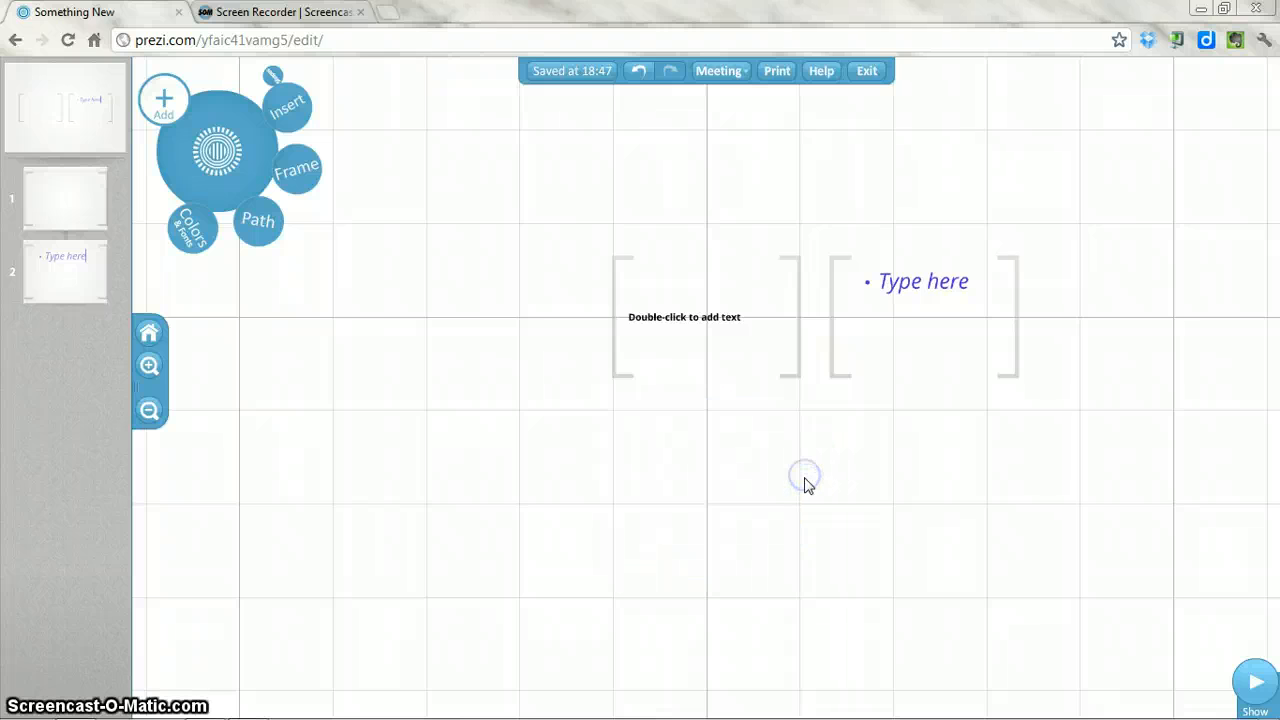
Open the Theme Wizard for the current theme and review its background, font and shape settings
left_click(193, 226)
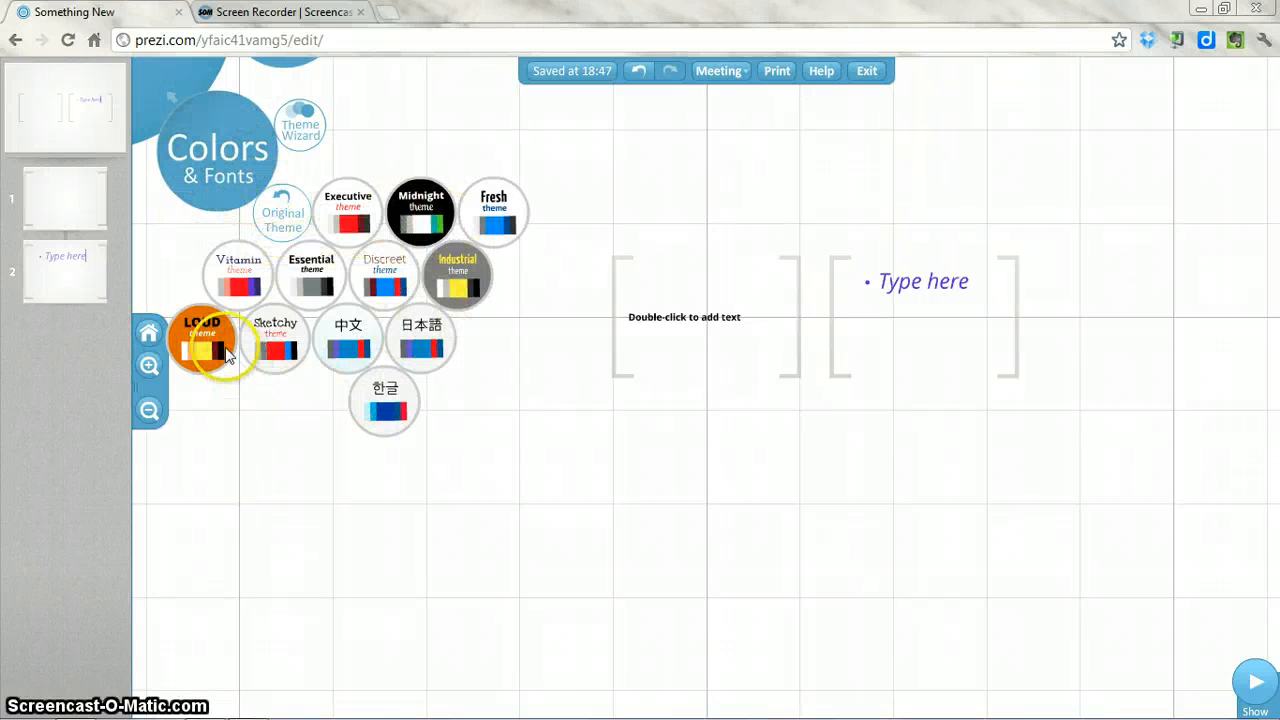
left_click(306, 125)
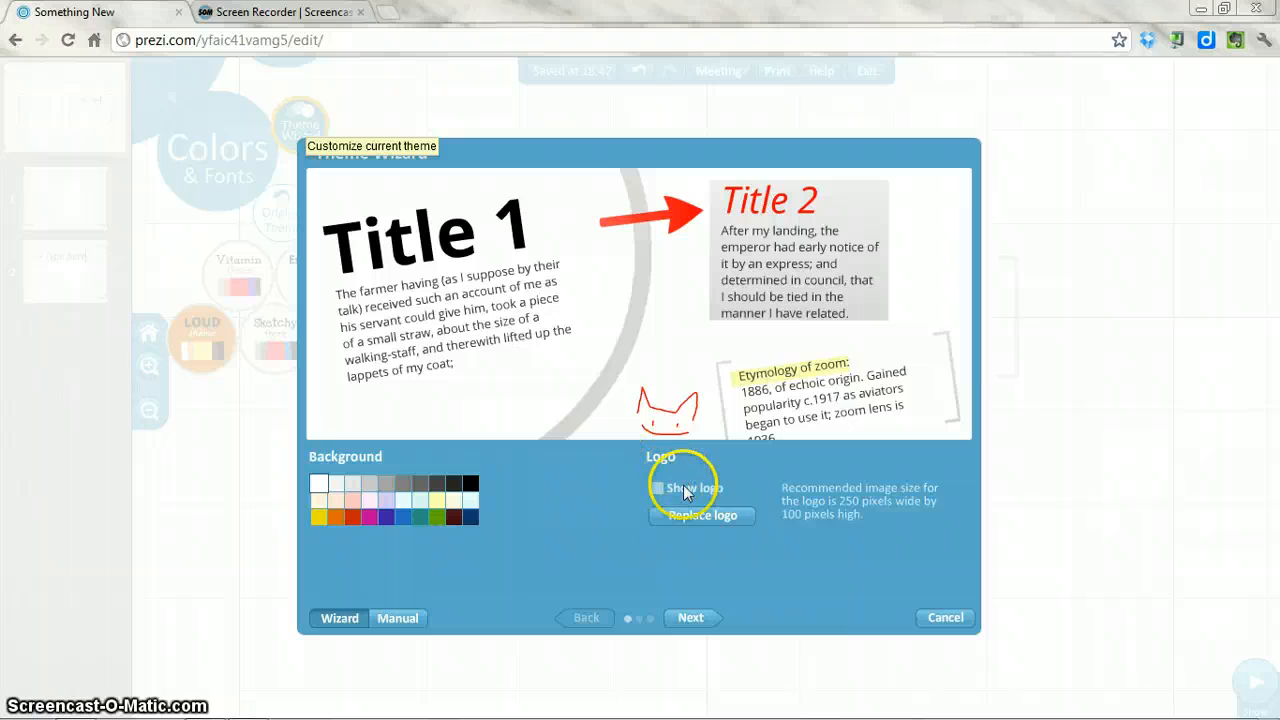
left_click(697, 616)
left_click(424, 500)
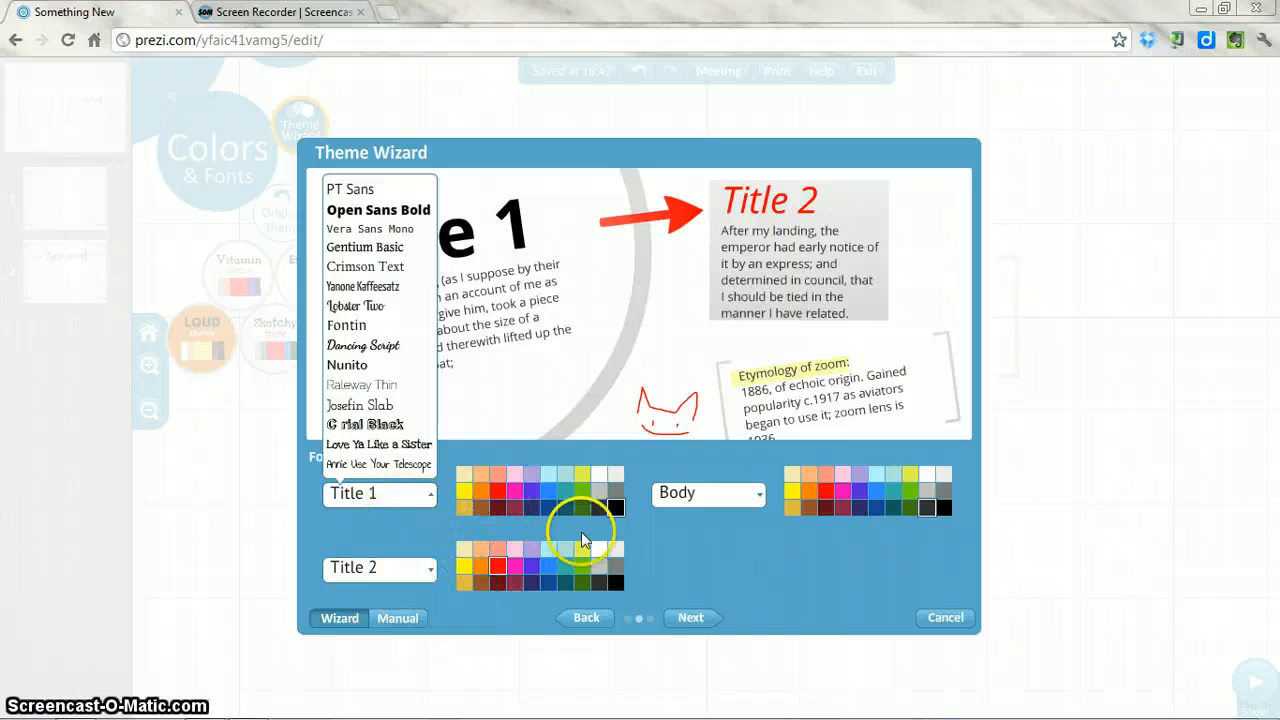
left_click(690, 617)
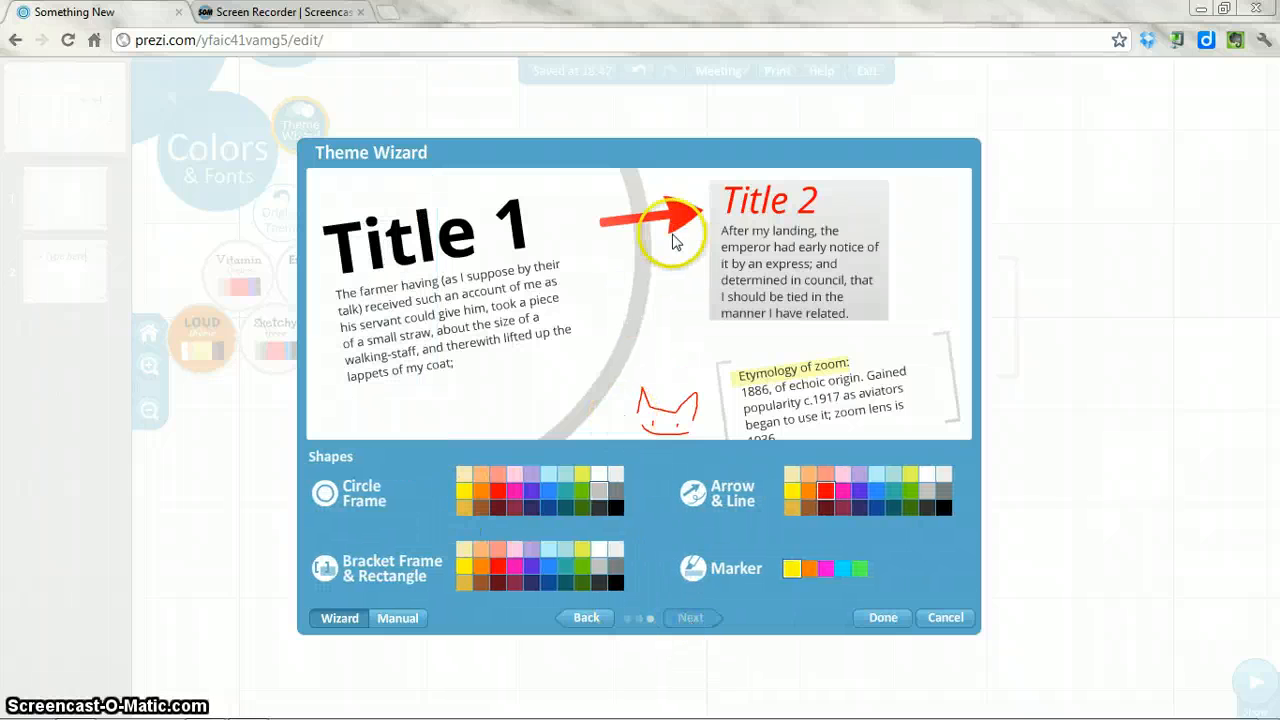
Try dark purple for the theme's circle frame and blue for its bracket frame and rectangle
left_click(531, 491)
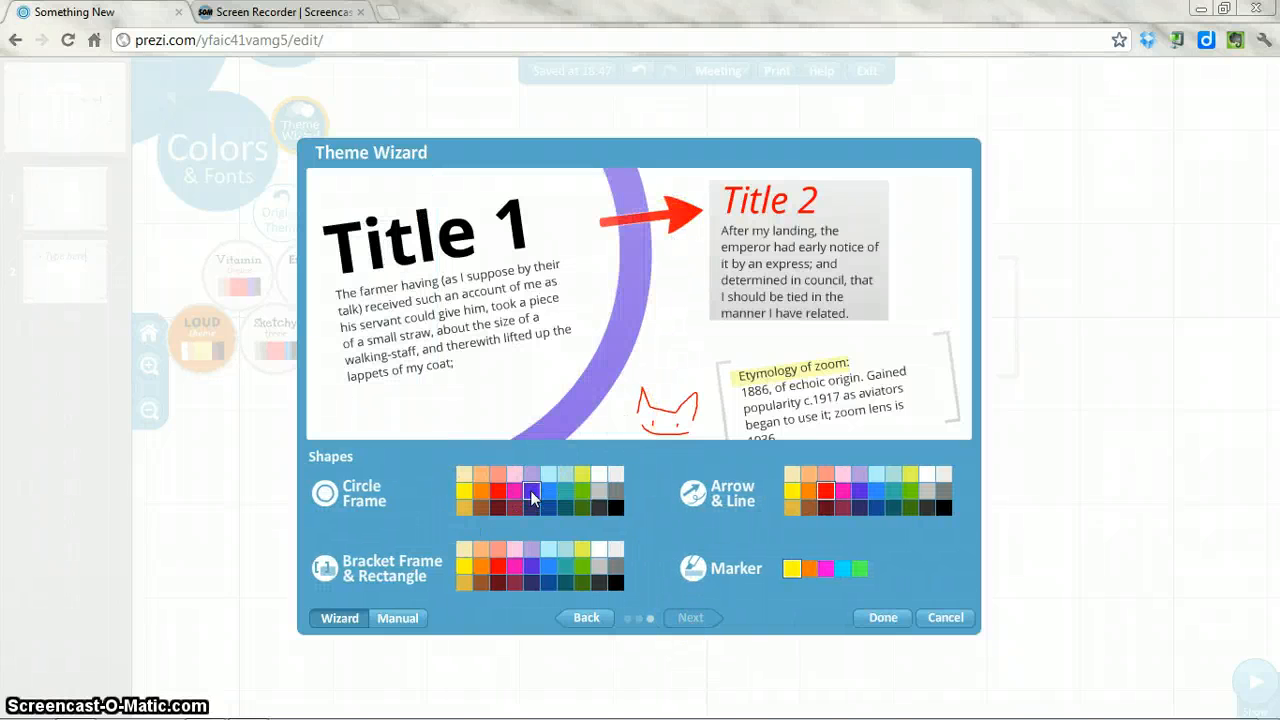
left_click(533, 507)
left_click(531, 582)
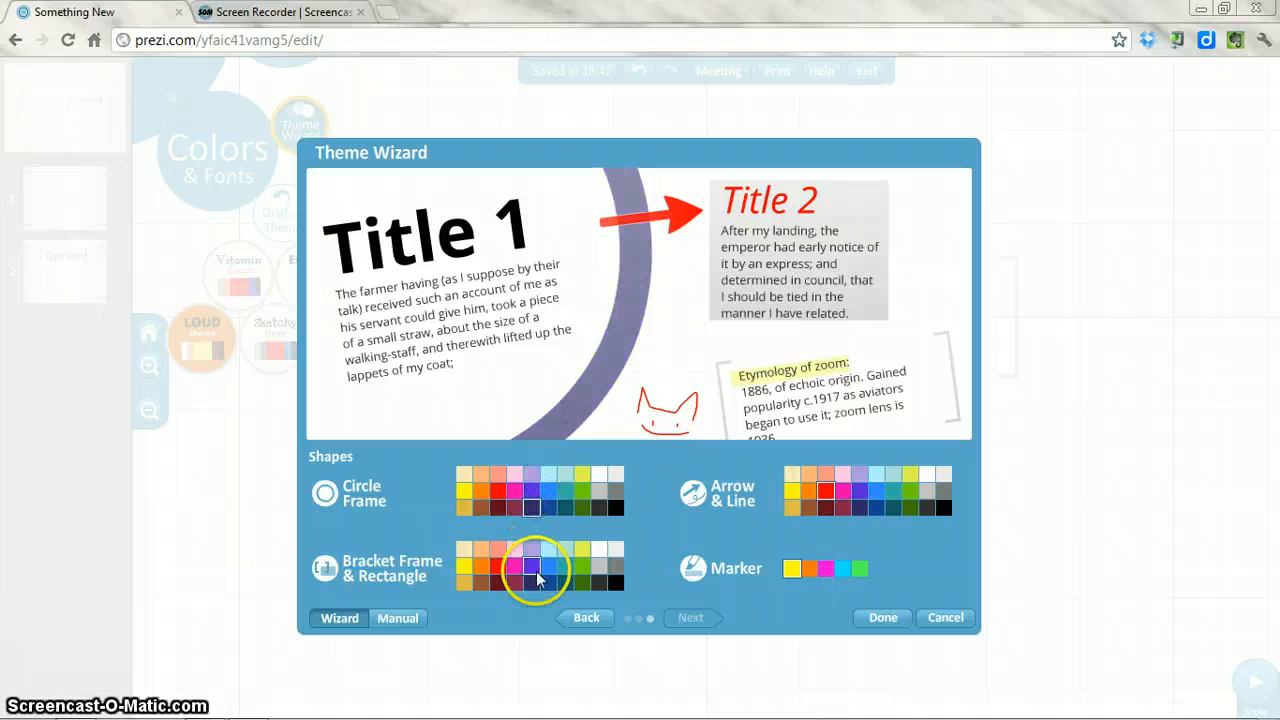
left_click(566, 550)
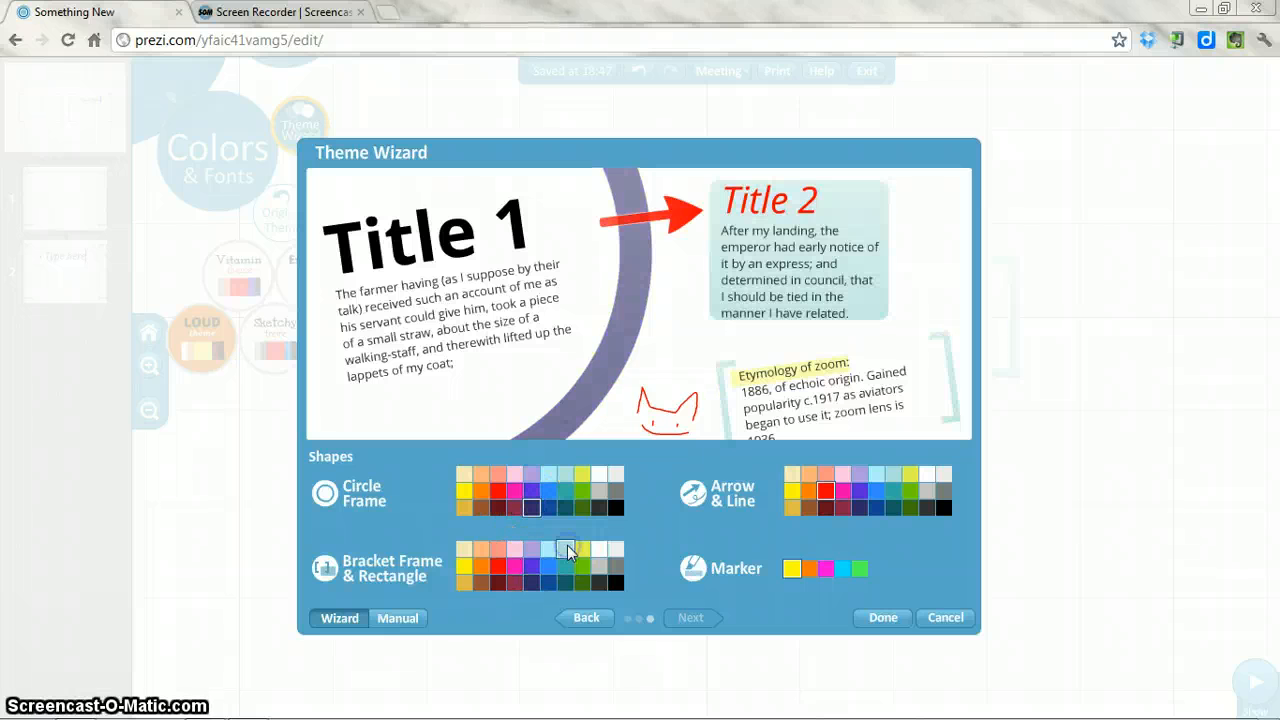
left_click(566, 567)
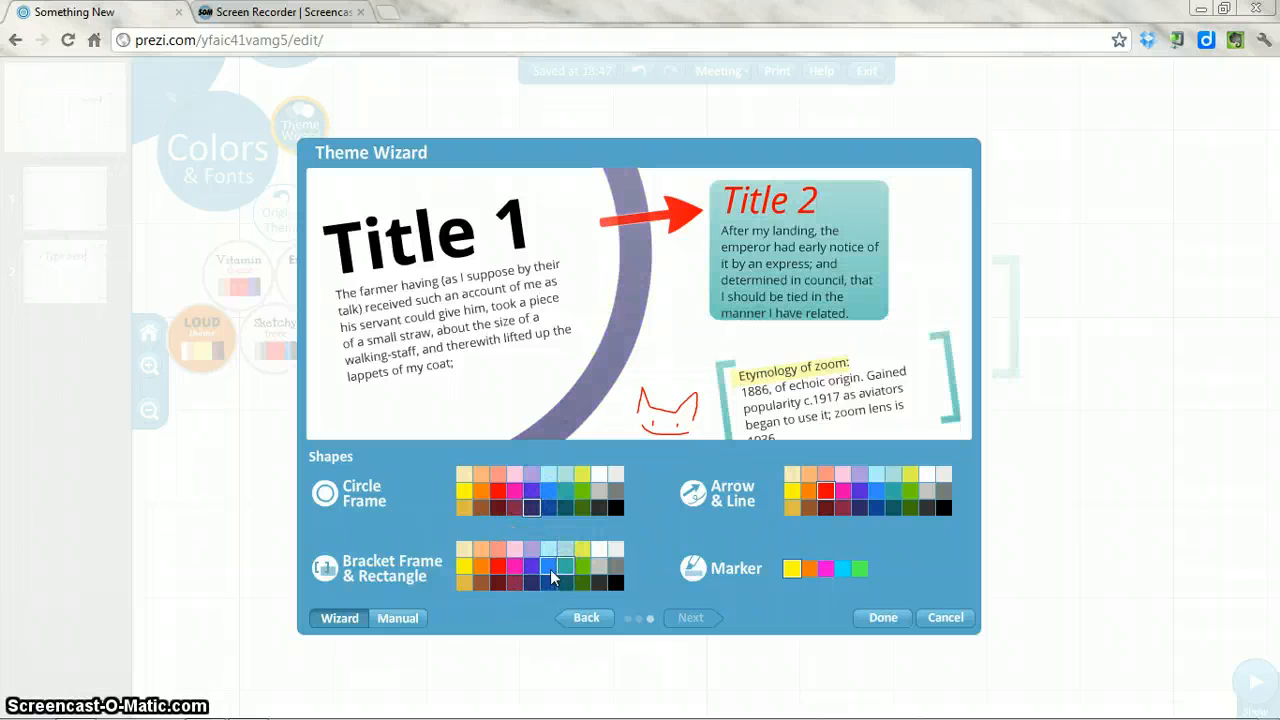
Try brown for the theme's arrows and lines and cyan for the marker, and discard the theme changes
left_click(791, 491)
left_click(824, 494)
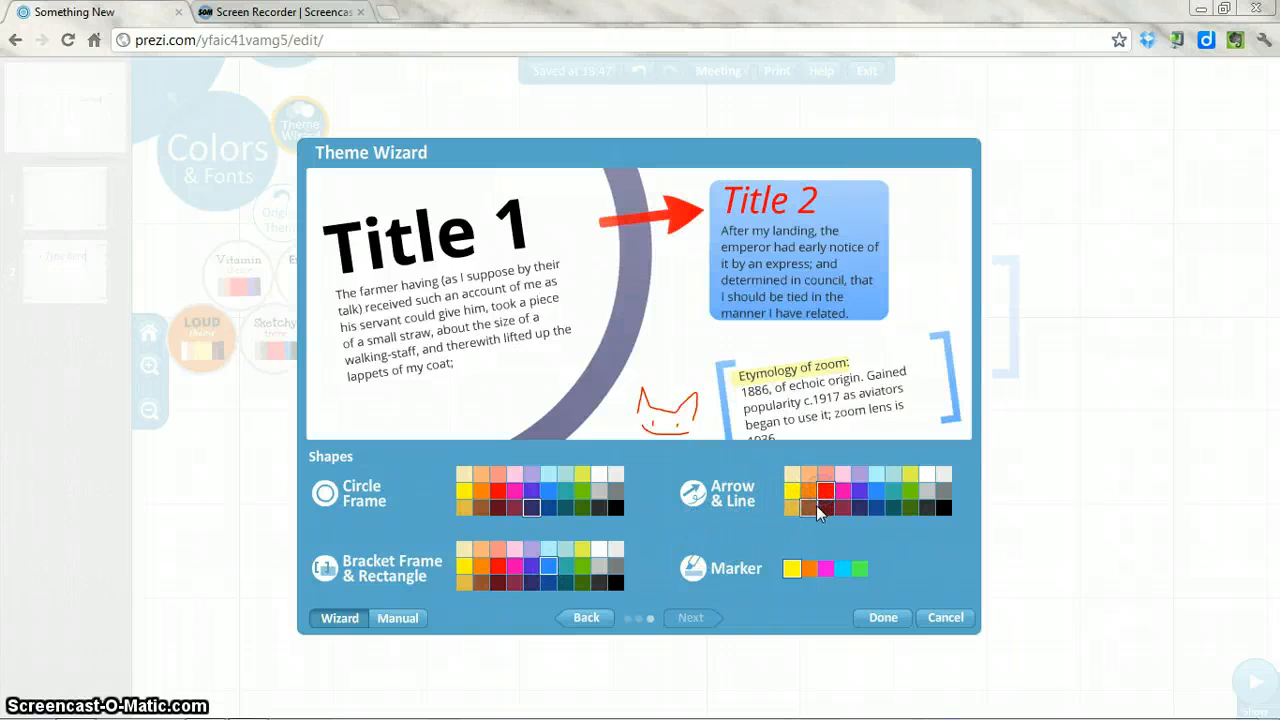
left_click(816, 507)
left_click(810, 570)
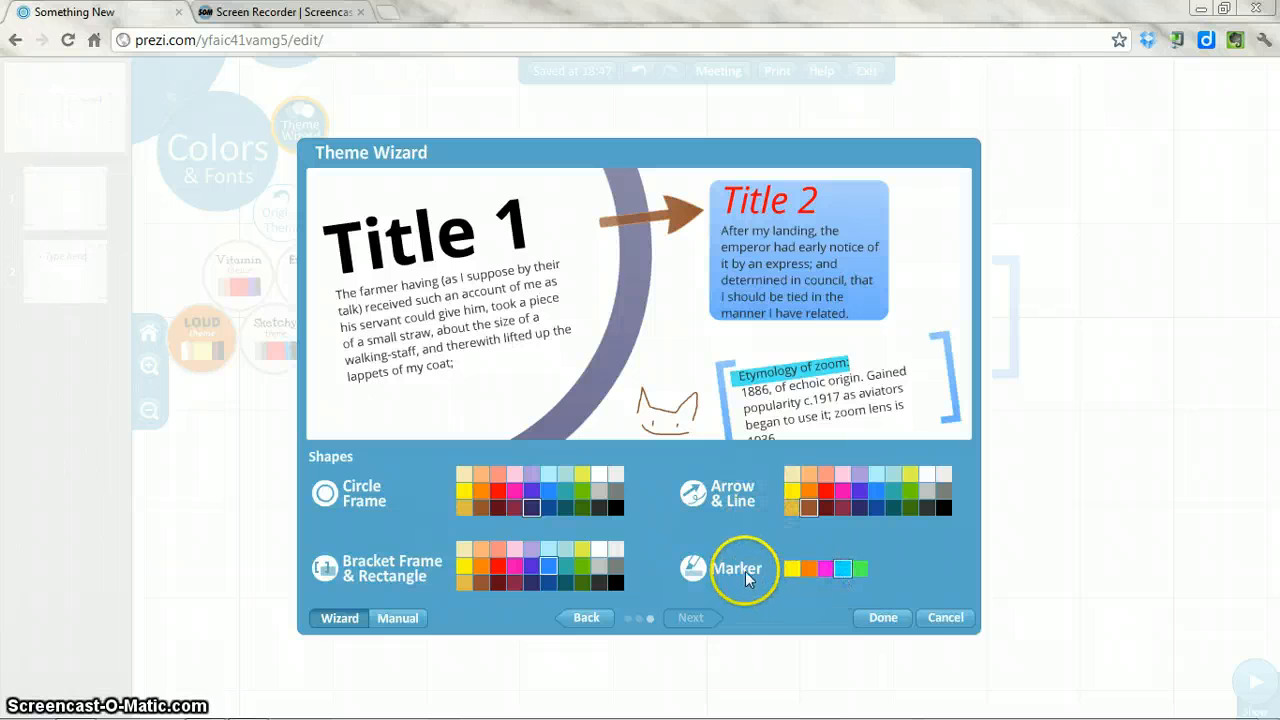
left_click(932, 622)
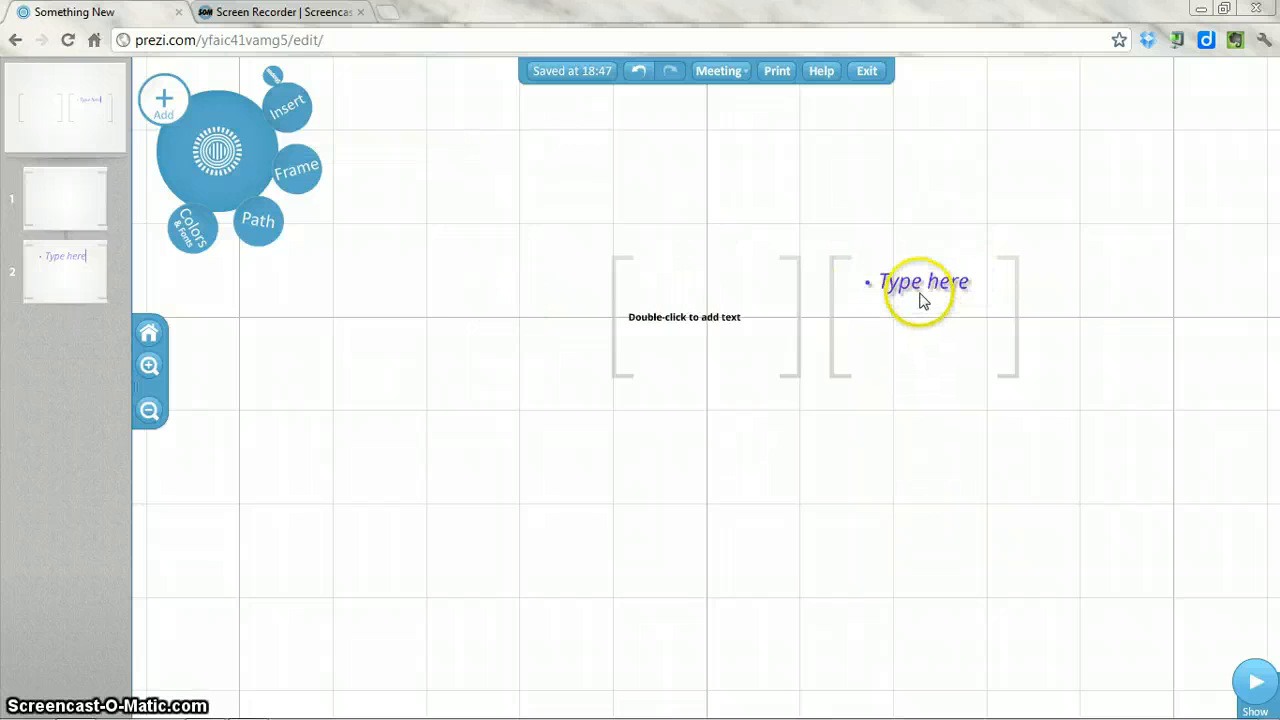
Examine the options for inserting an image and a YouTube video, closing each without inserting anything
left_click(290, 110)
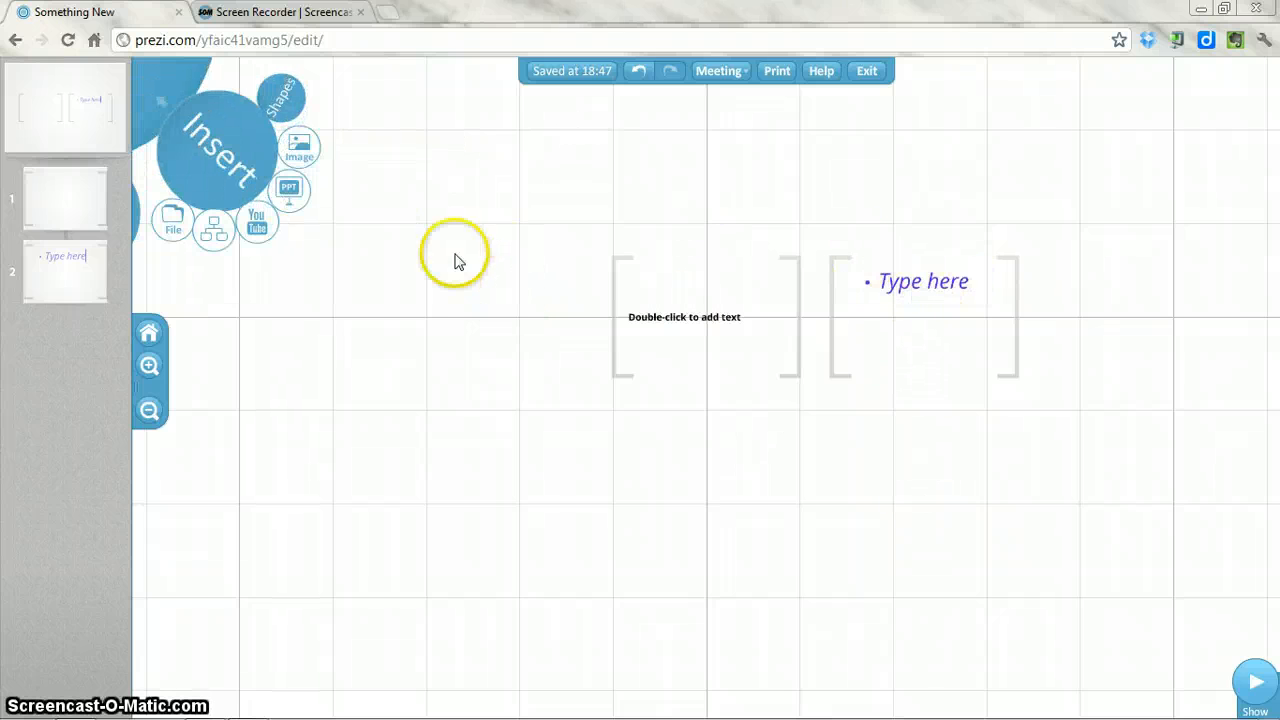
left_click(299, 146)
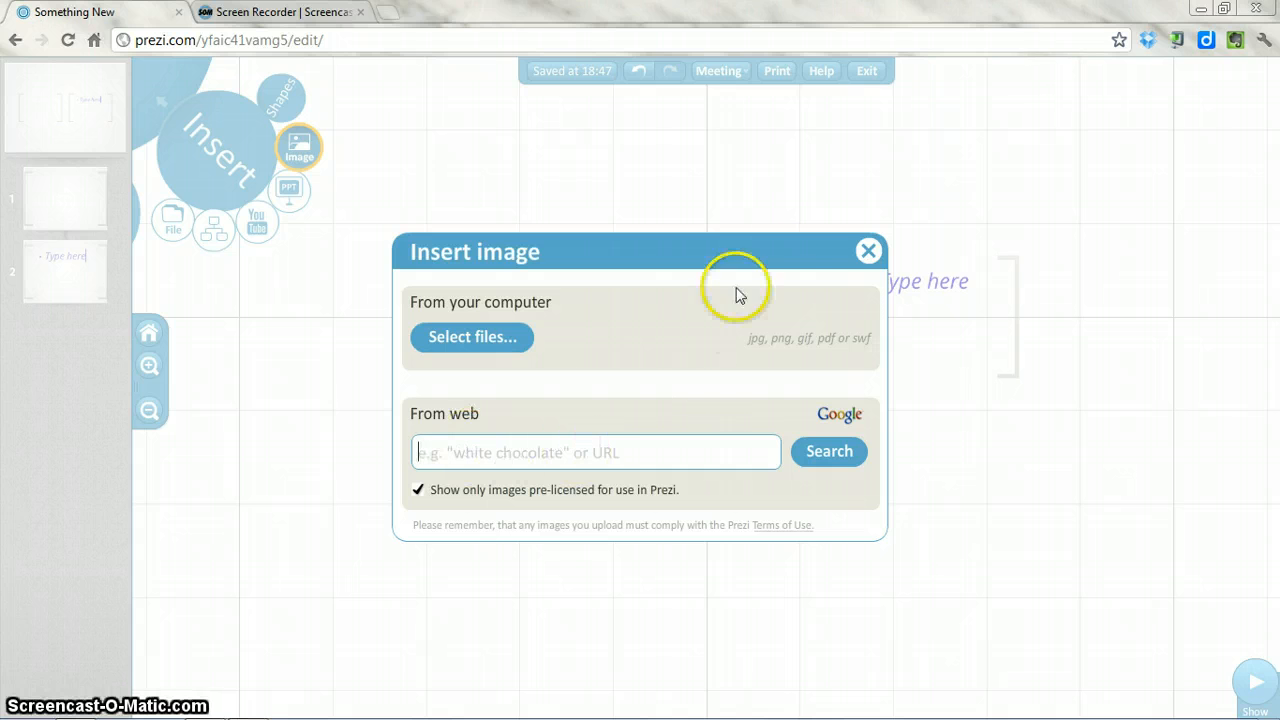
left_click(867, 253)
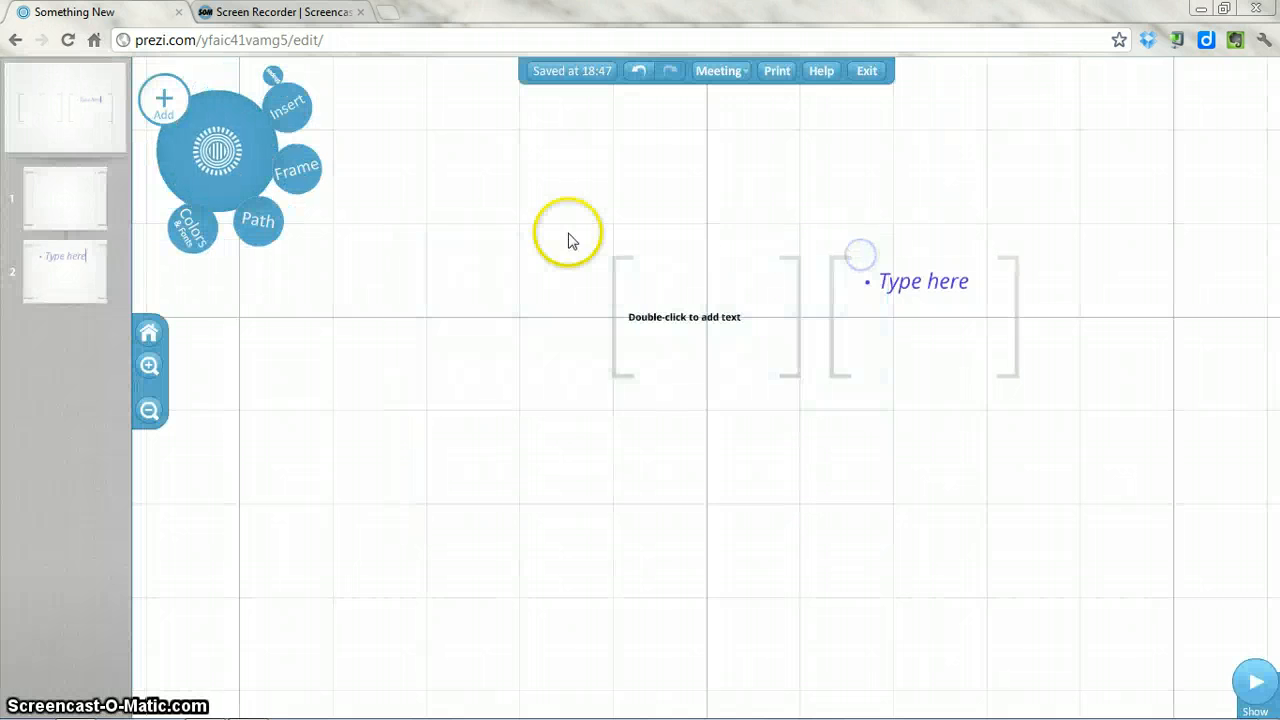
left_click(295, 110)
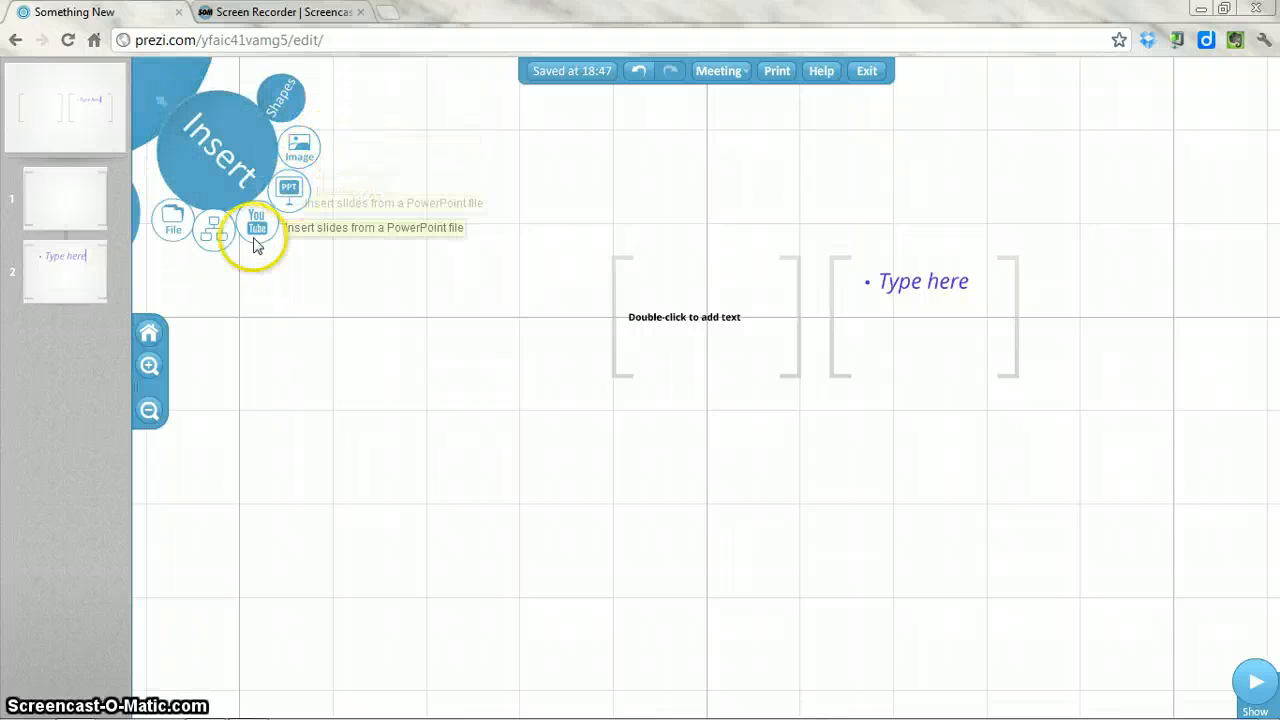
left_click(255, 226)
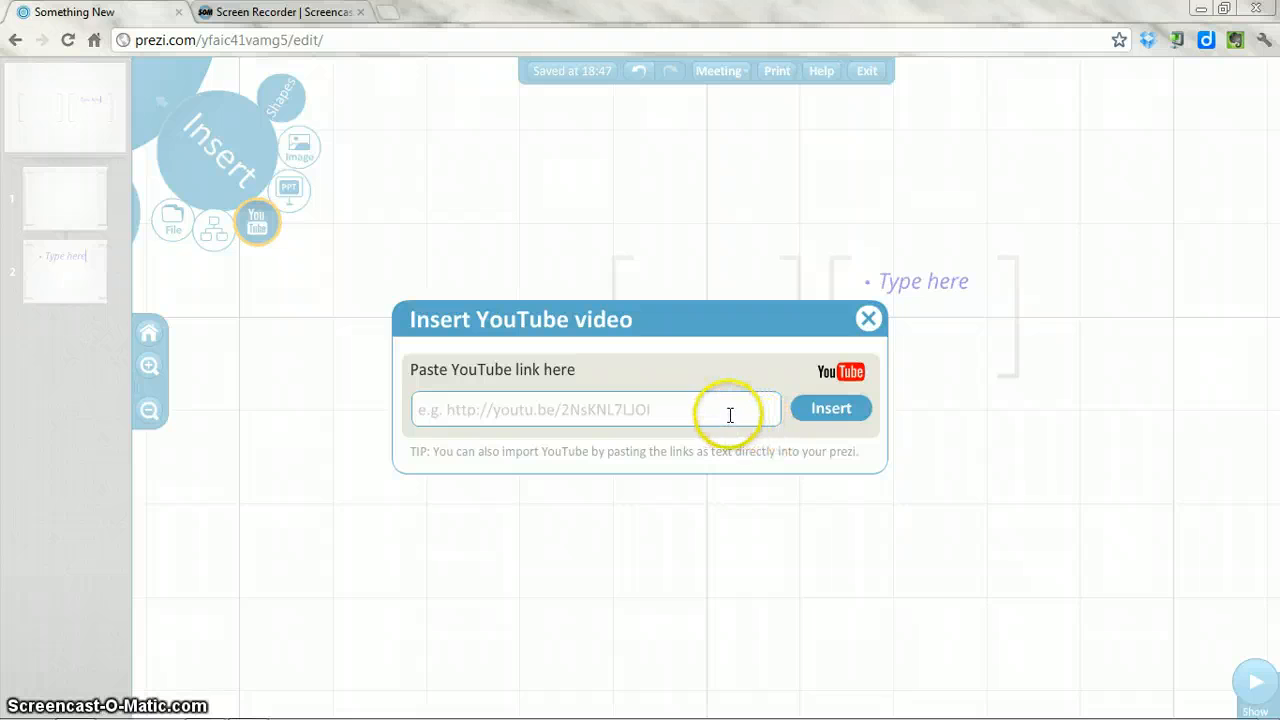
left_click(864, 317)
Examine the drawings and diagrams available for insertion and close the selection without choosing one
left_click(318, 116)
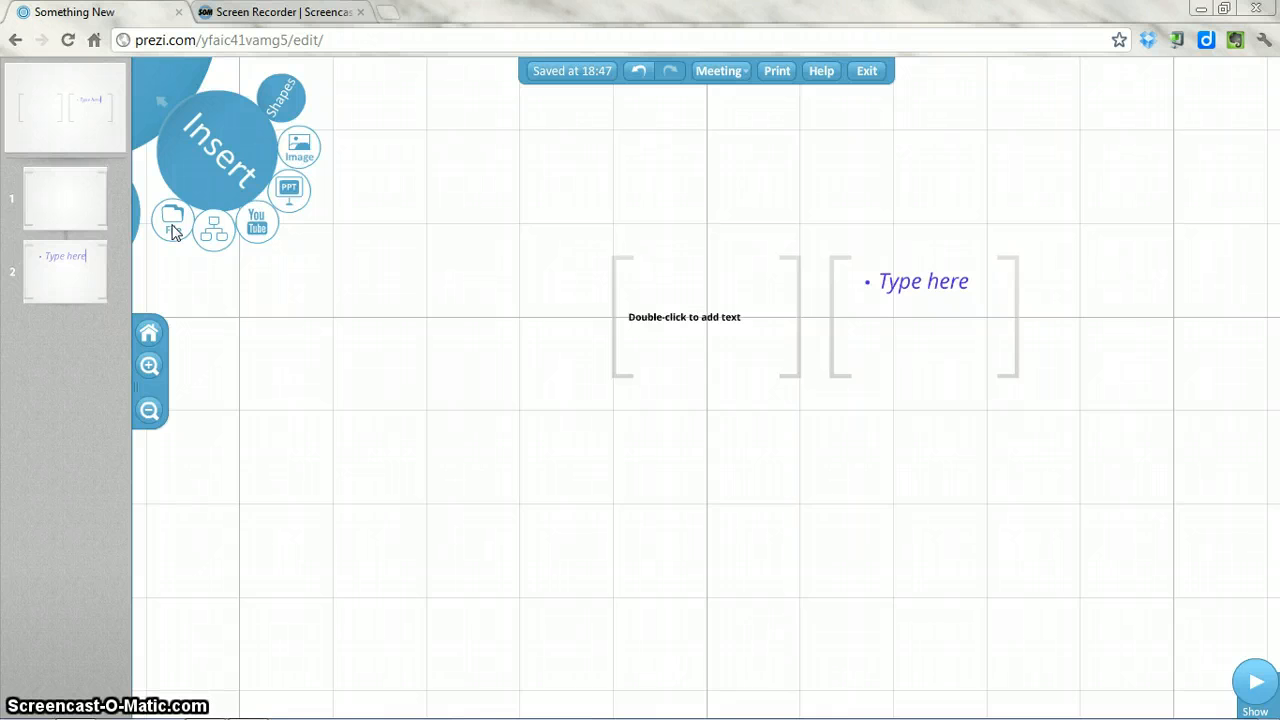
left_click(173, 228)
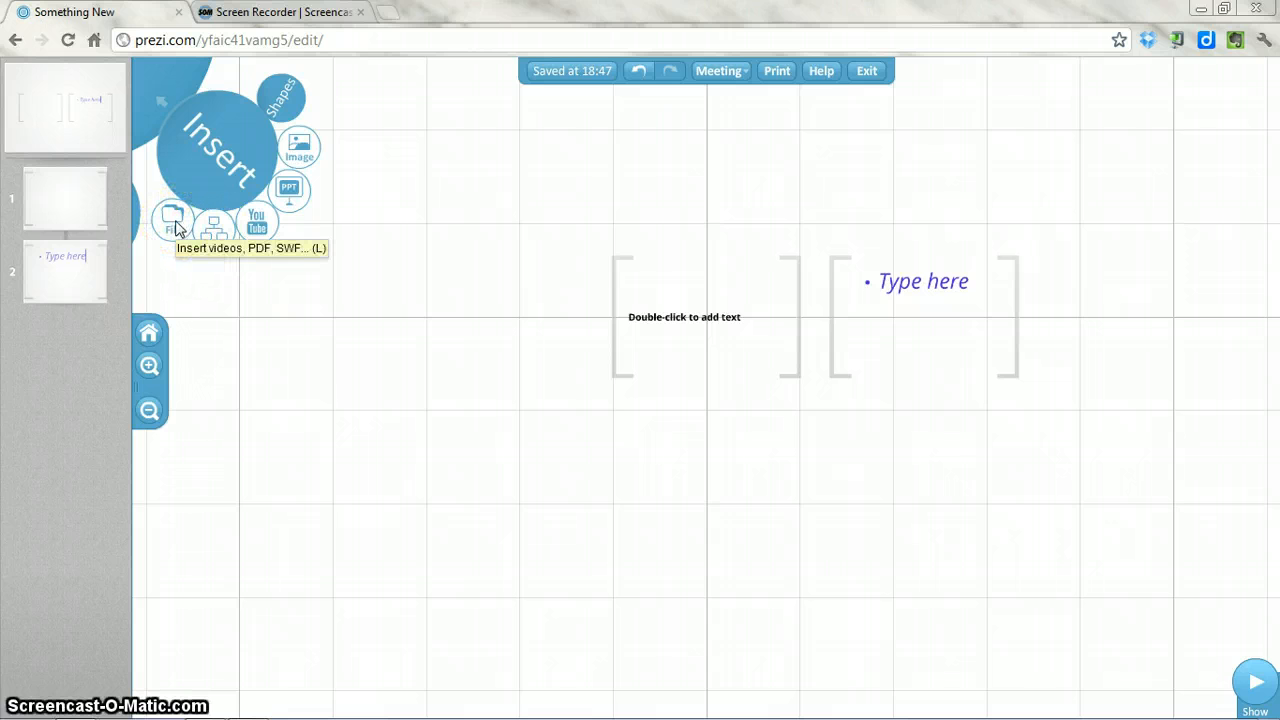
left_click(214, 226)
left_click(174, 230)
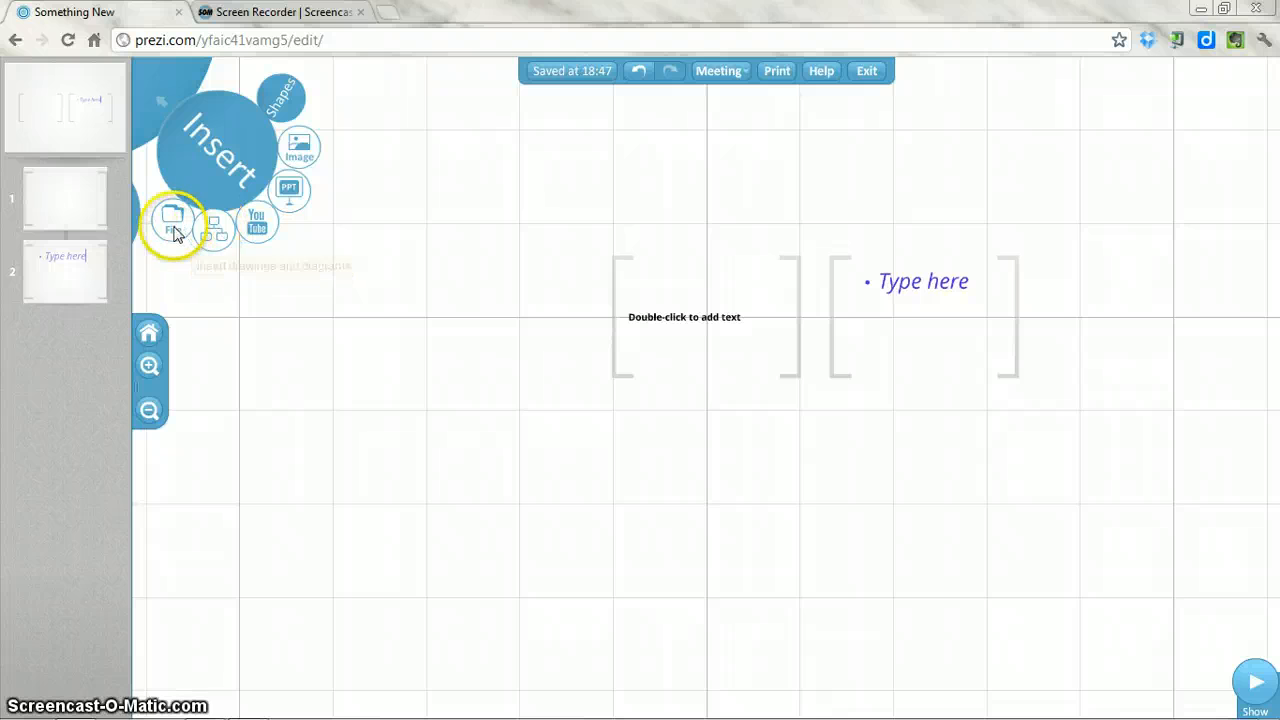
left_click(220, 232)
left_click(222, 232)
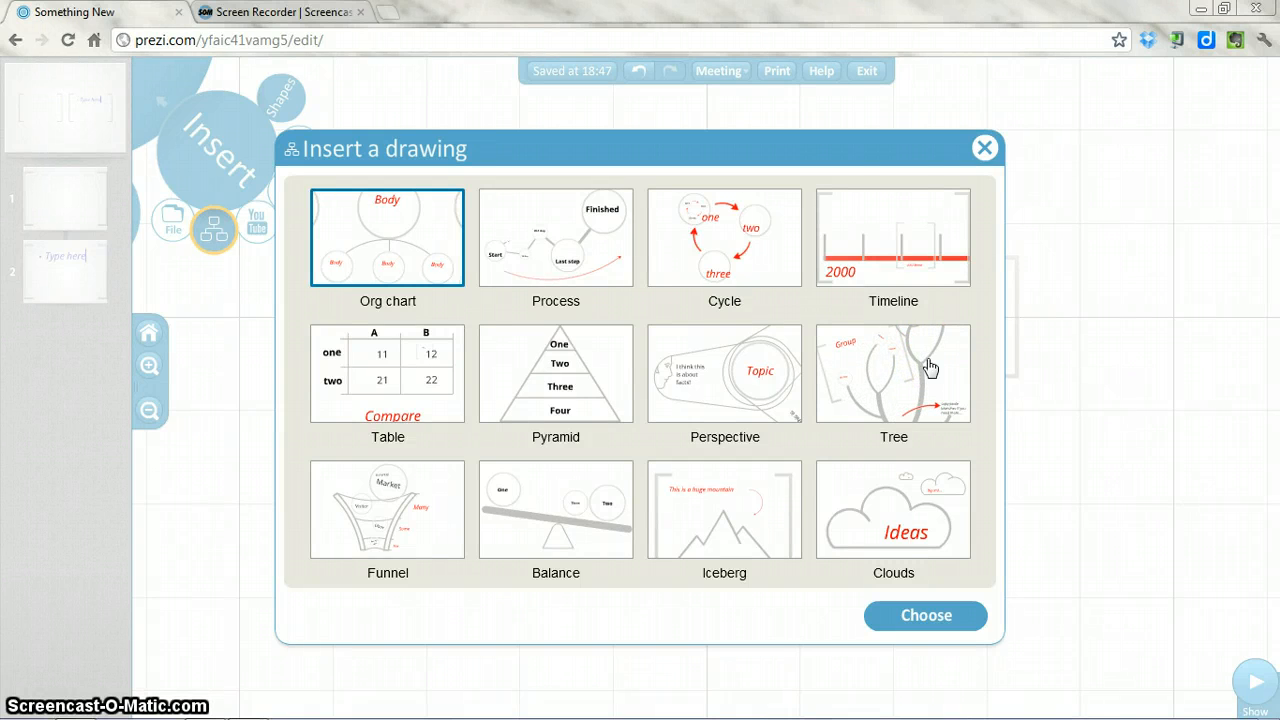
left_click(985, 149)
Import the PowerPoint file "Govt unit 4 organizer" into the prezi
left_click(292, 103)
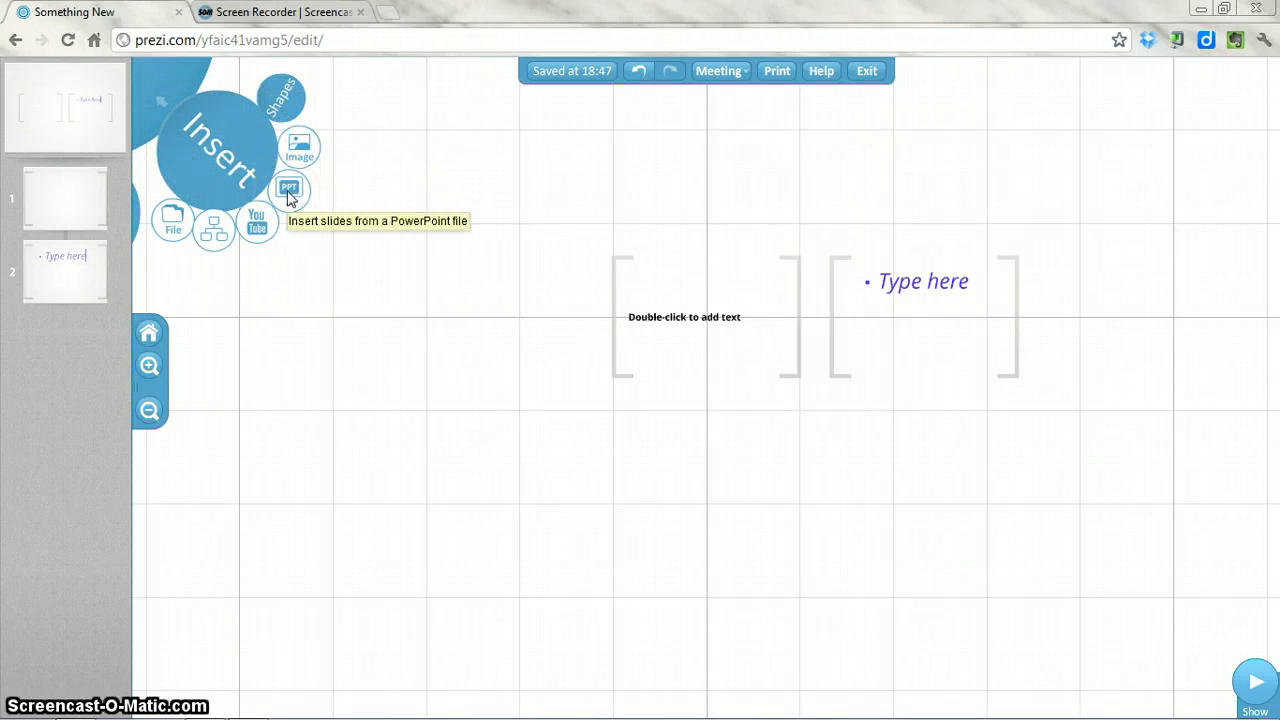
left_click(289, 190)
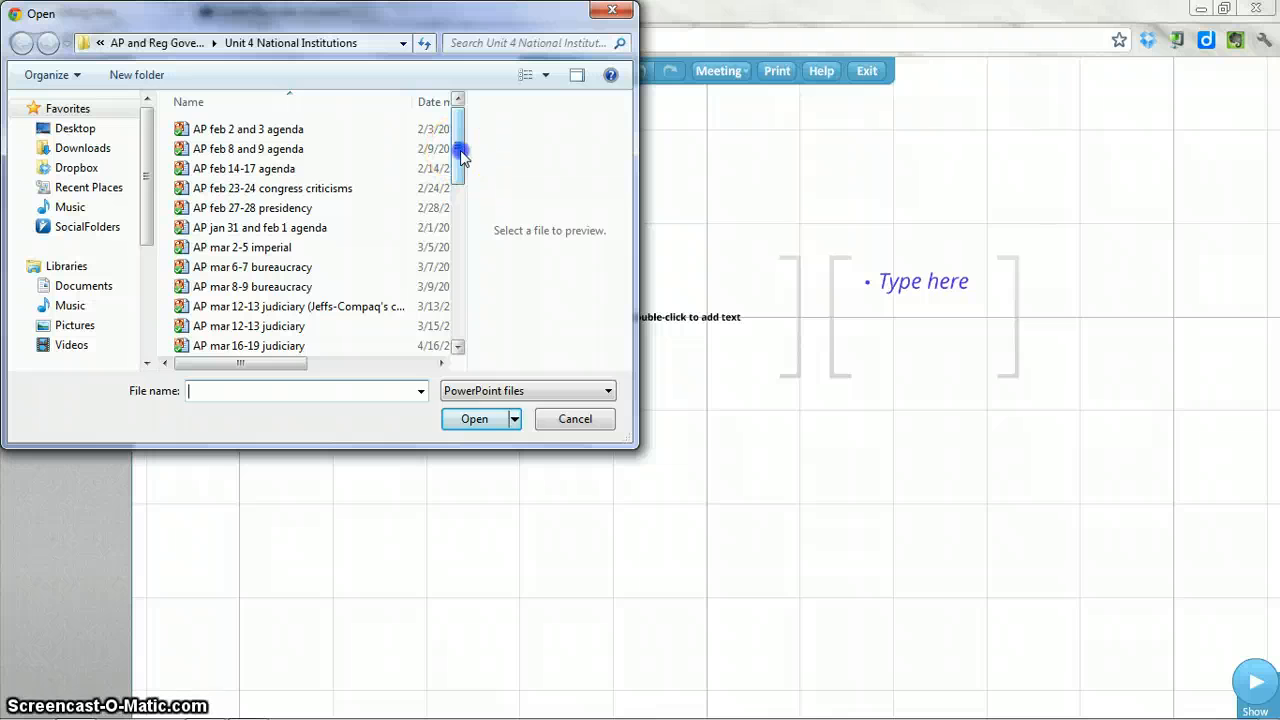
left_click_drag(459, 157, 461, 338)
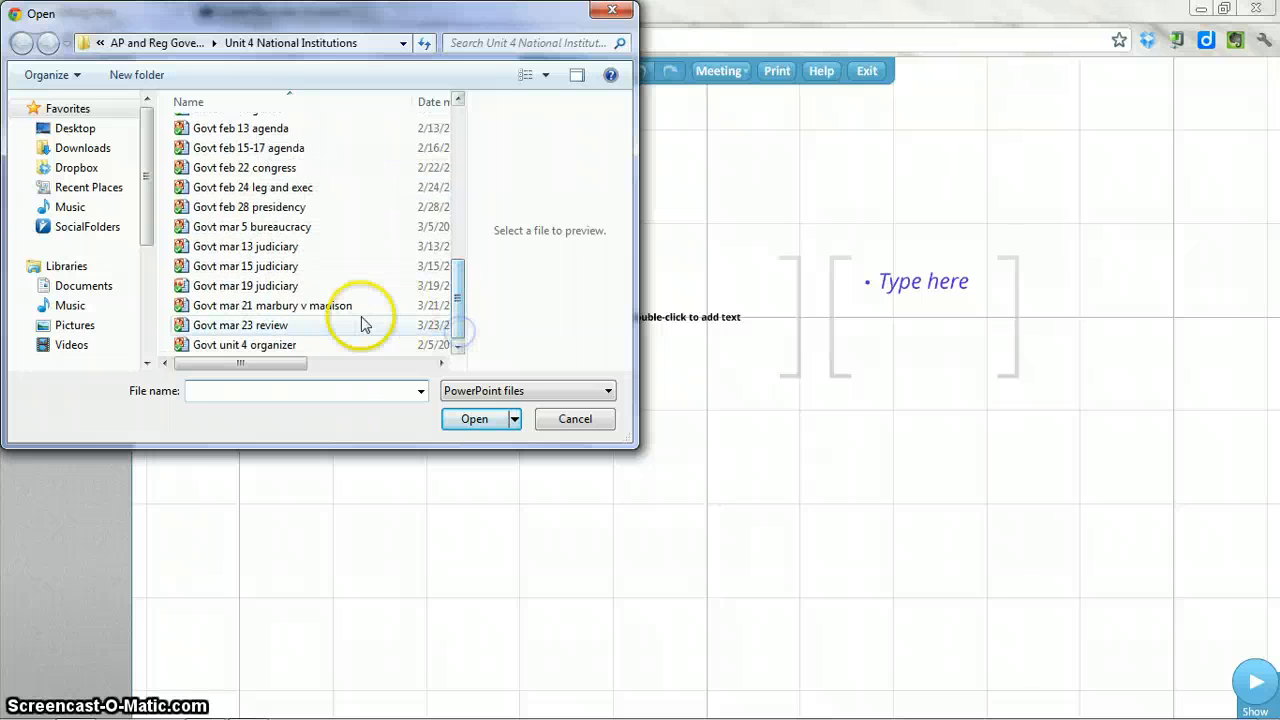
left_click(263, 345)
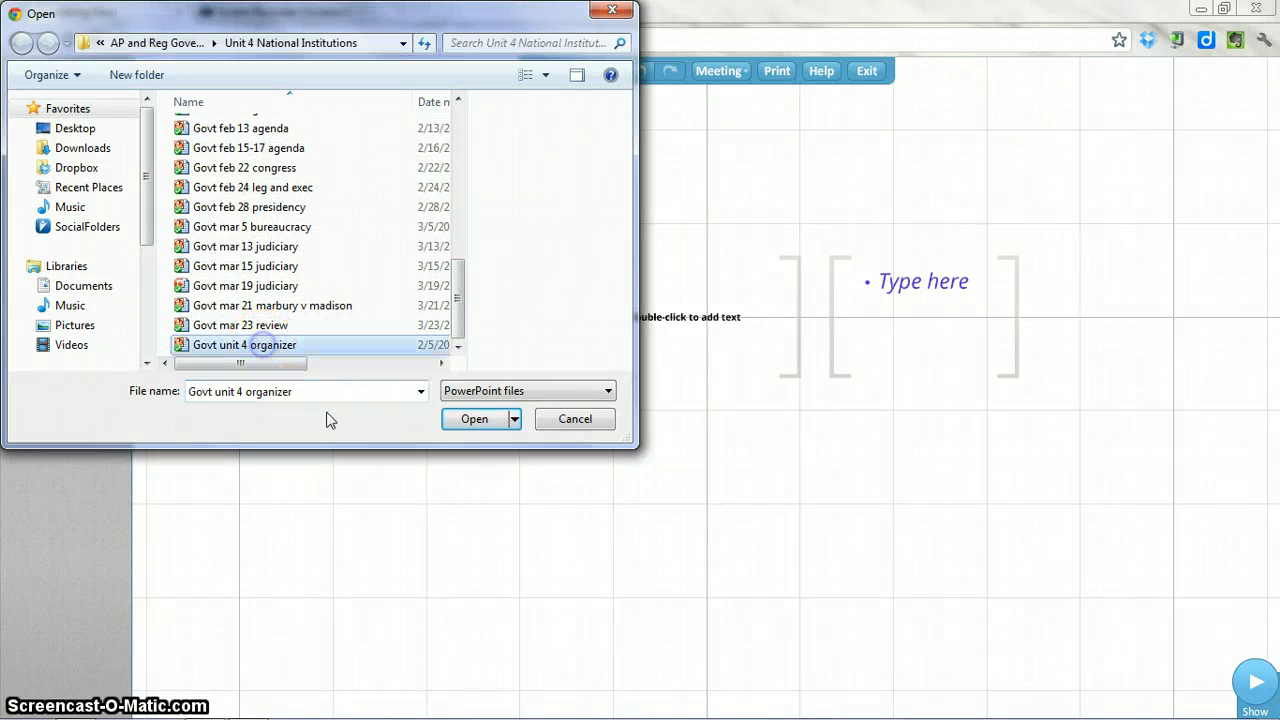
left_click(470, 420)
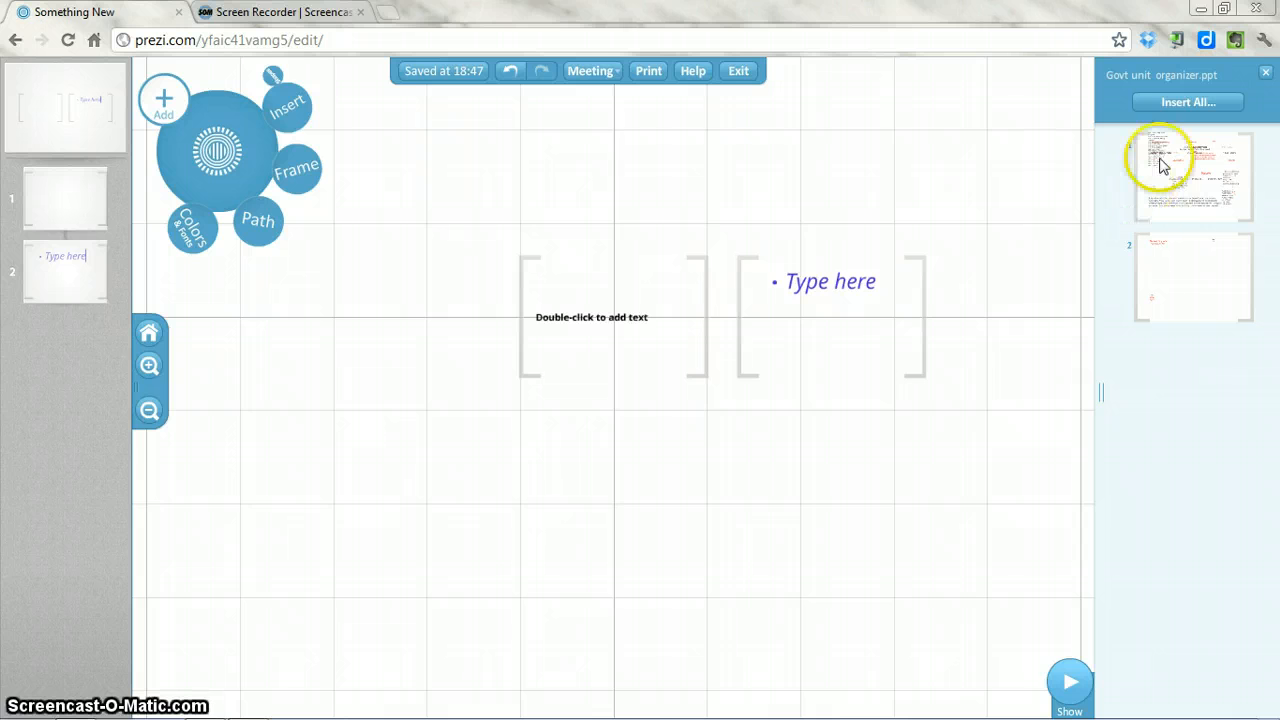
Place the PowerPoint's first slide on the canvas twice, beside the "Type here" frame and larger above it, and accept the placement
left_click(1203, 189)
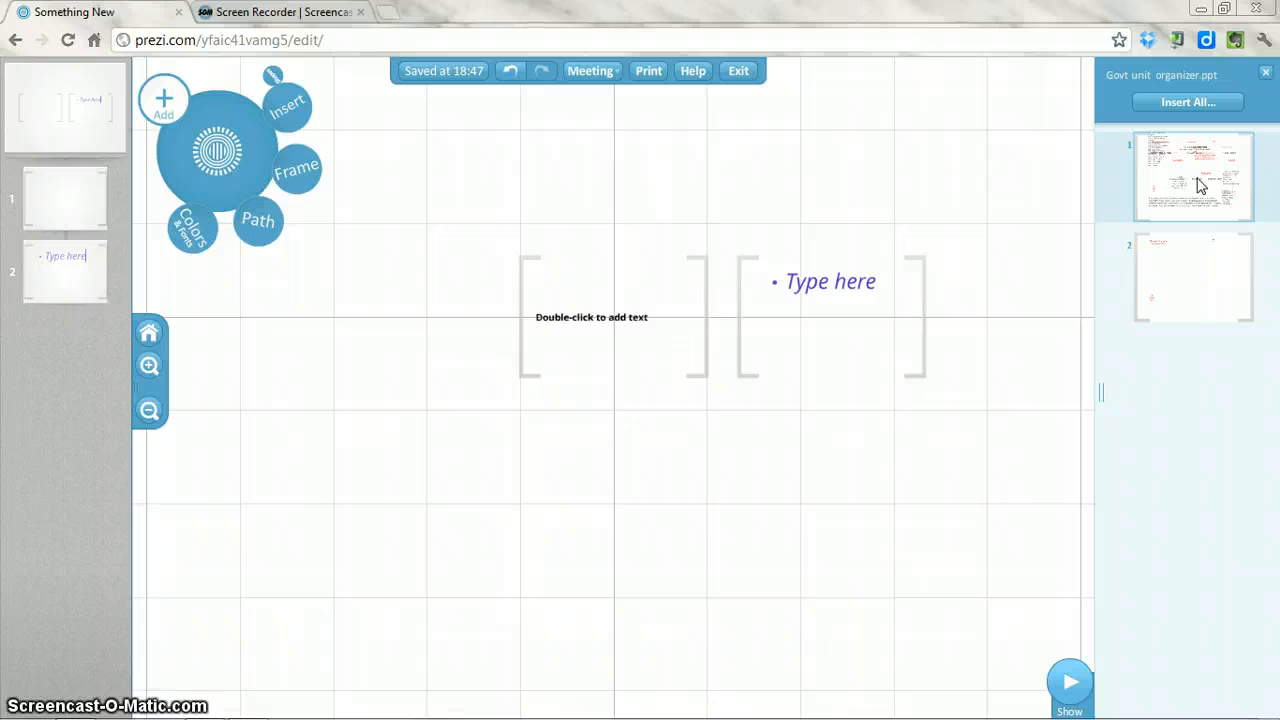
left_click_drag(1193, 185, 857, 248)
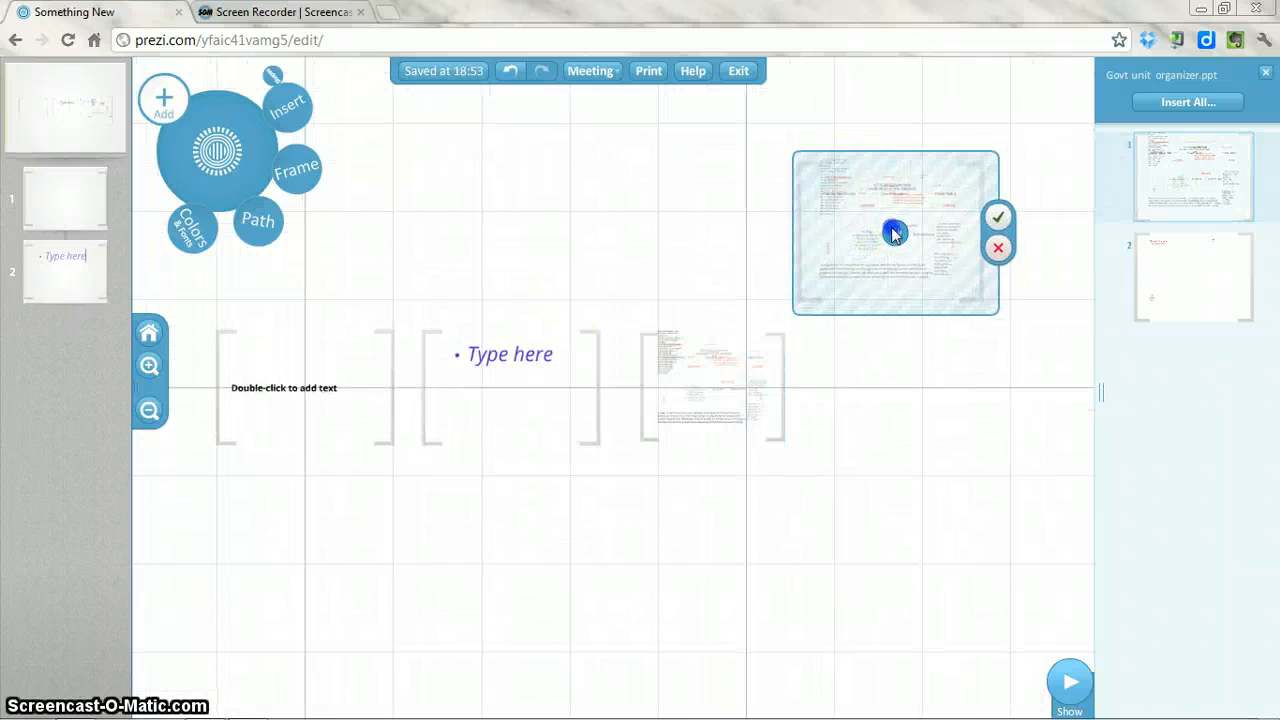
left_click(997, 217)
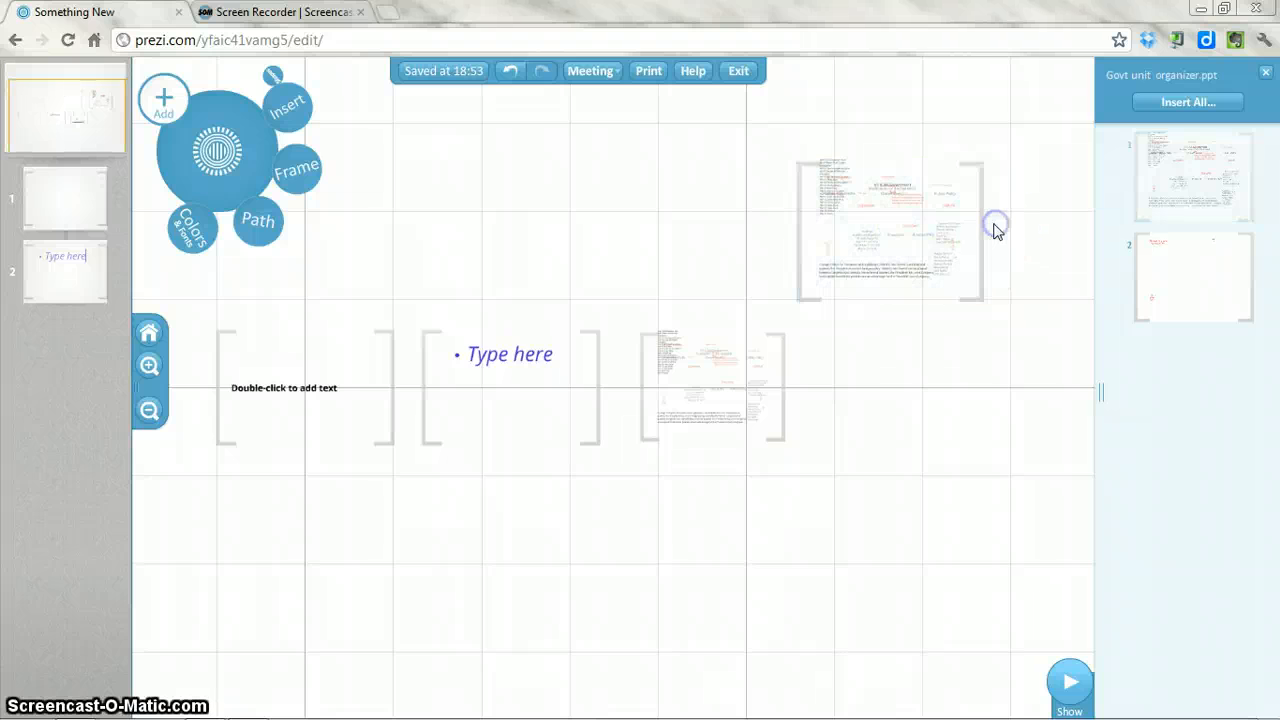
Check the contents of the larger inserted slide and finish the PowerPoint import
scroll(872, 345, "up", 4)
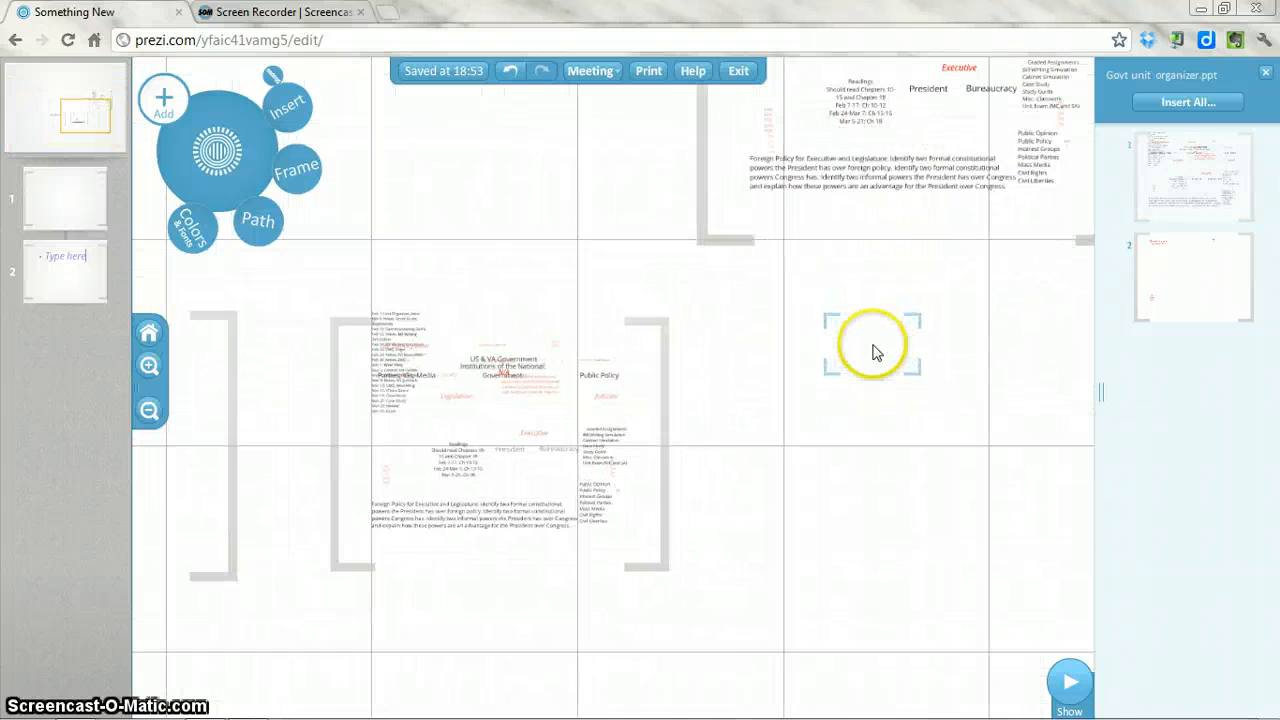
left_click_drag(875, 312, 860, 649)
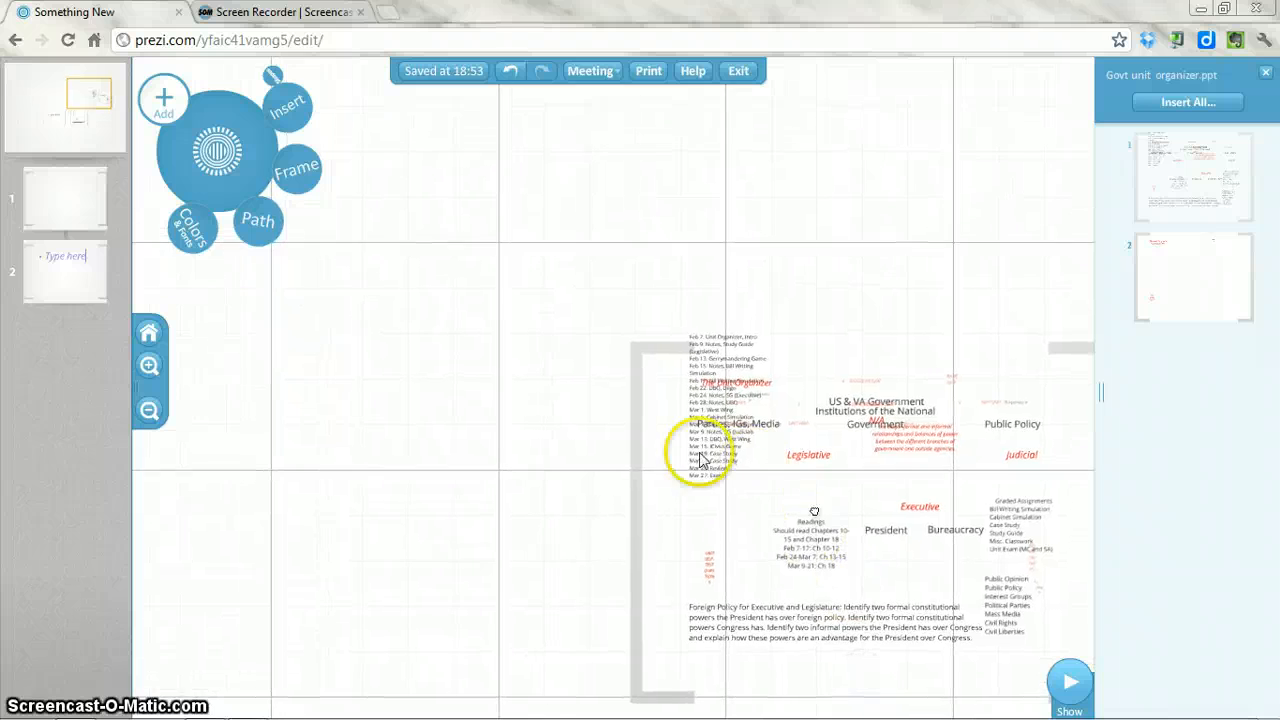
scroll(786, 449, "up", 5)
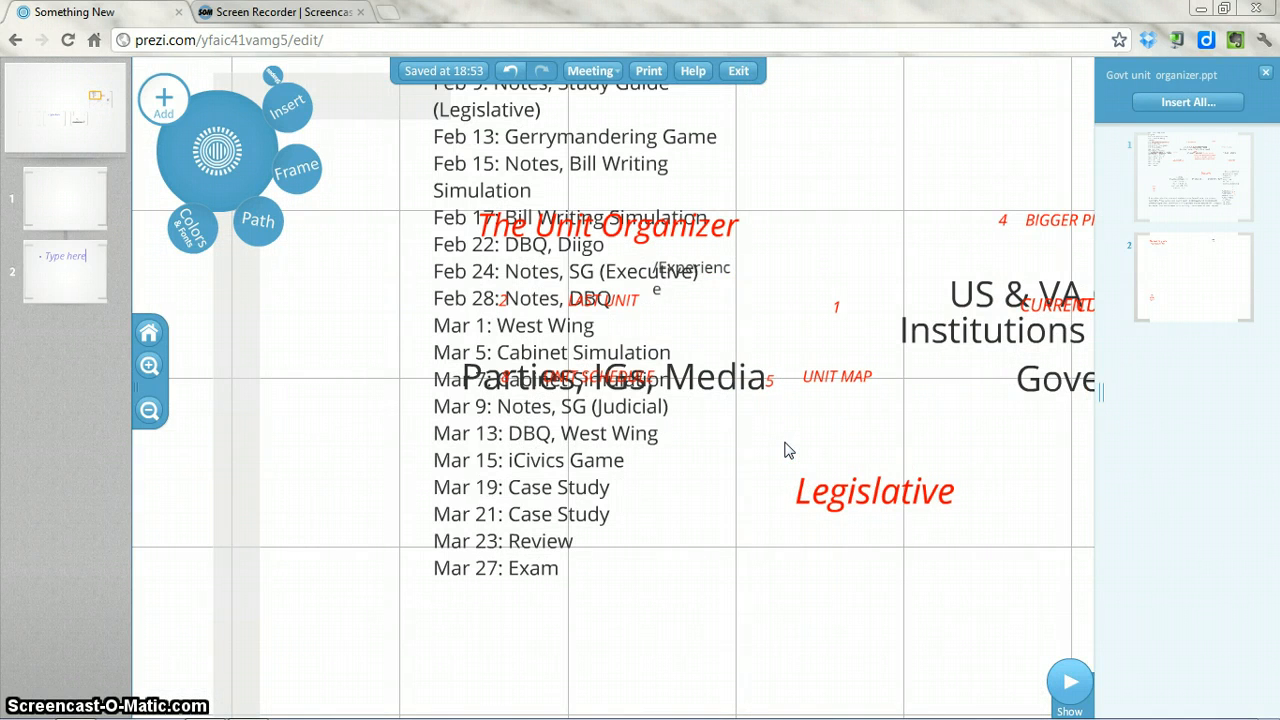
scroll(786, 449, "down", 5)
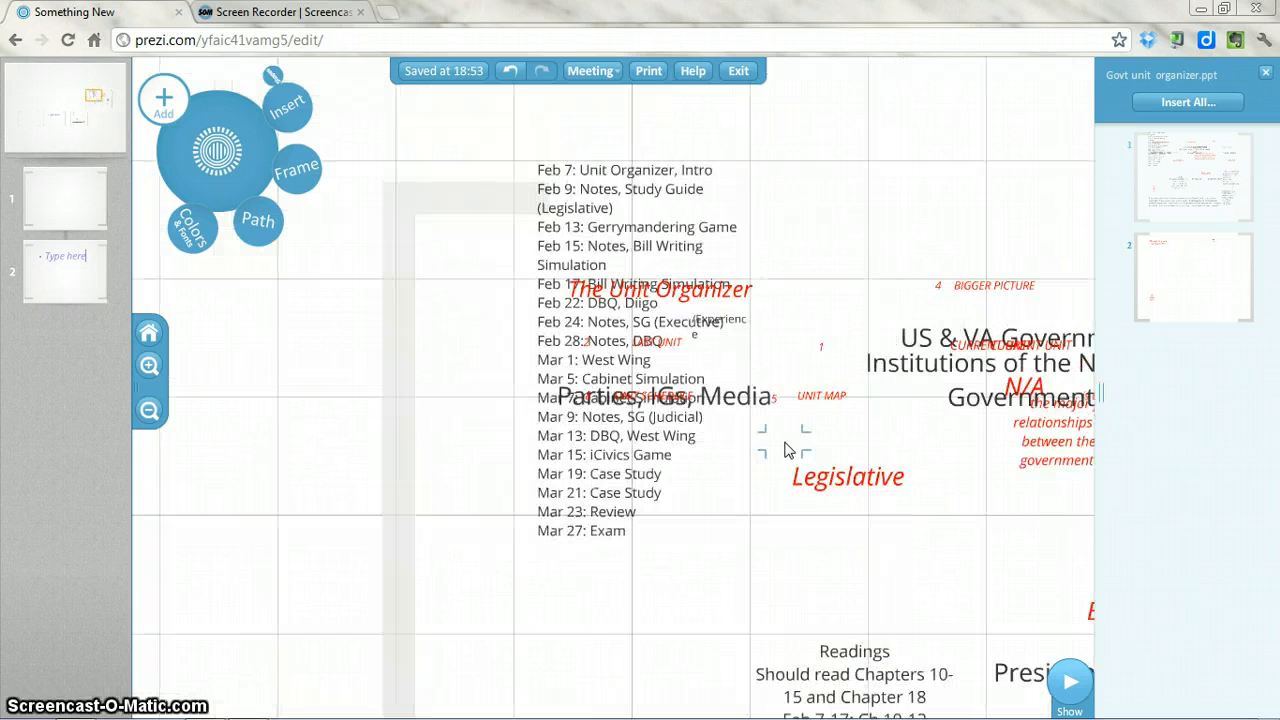
left_click(882, 345)
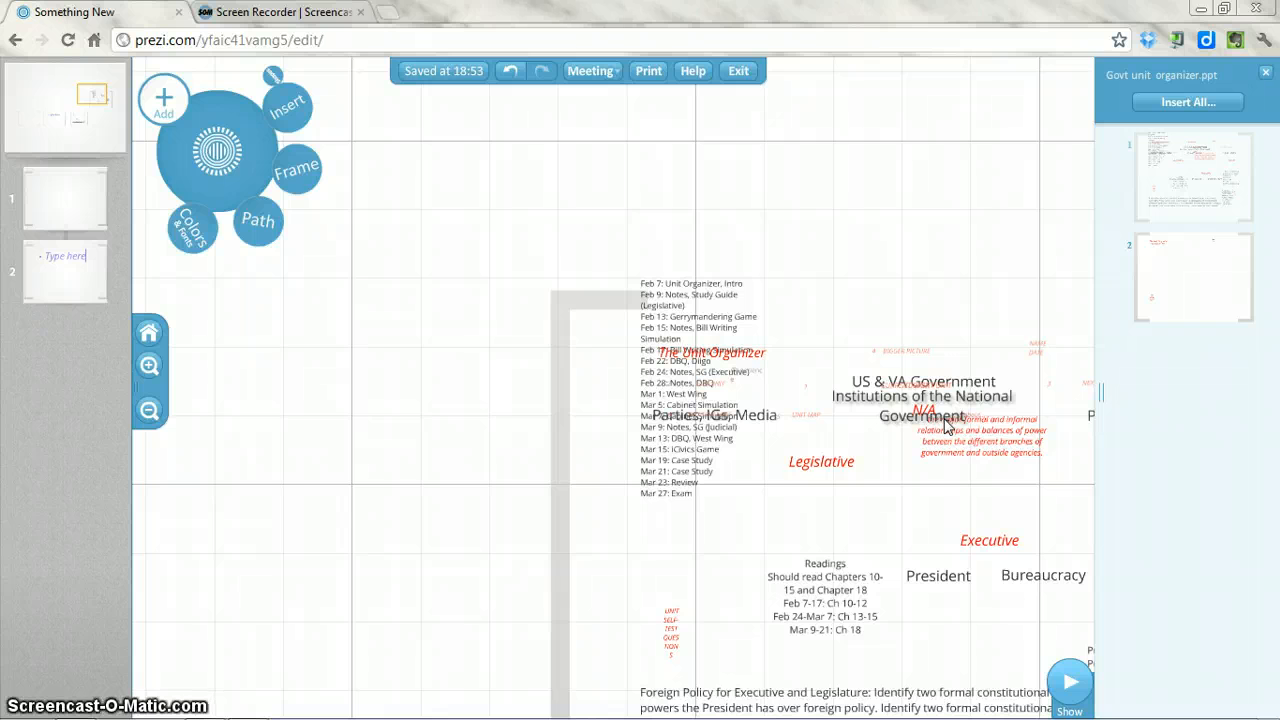
left_click(1266, 76)
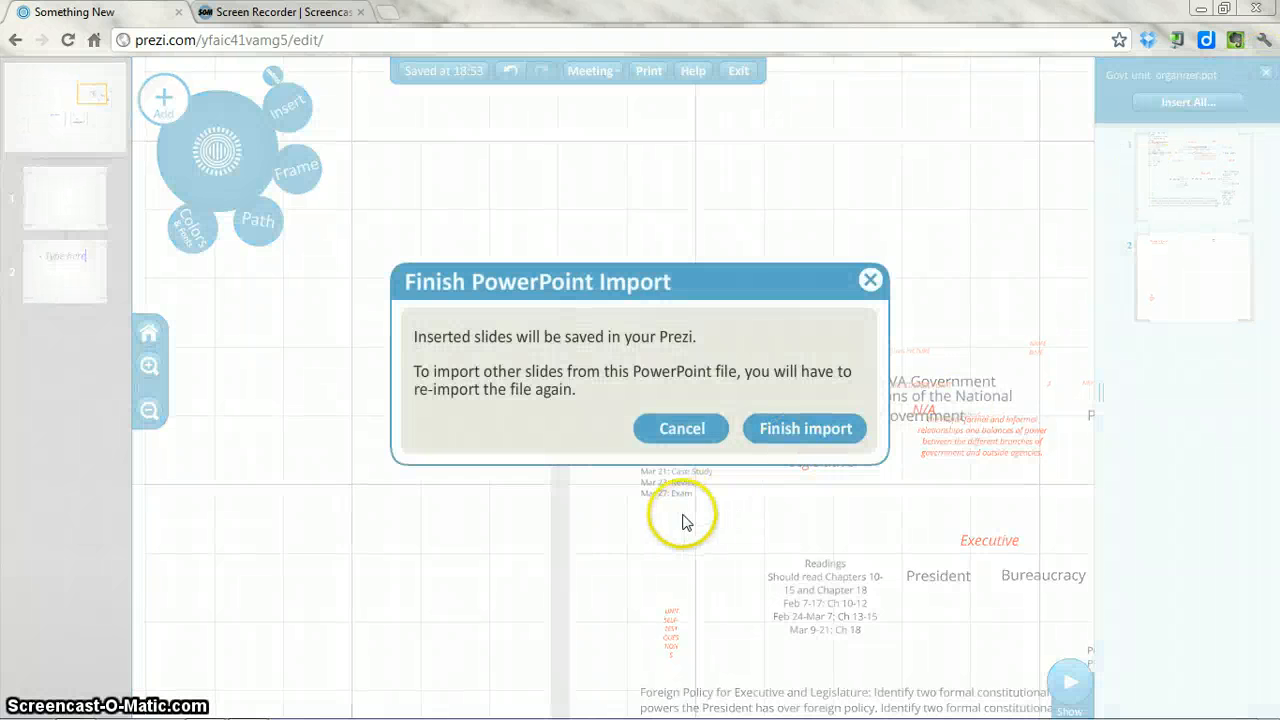
left_click(768, 440)
Examine the shapes available for insertion and return to the main options without adding one
scroll(768, 440, "down", 5)
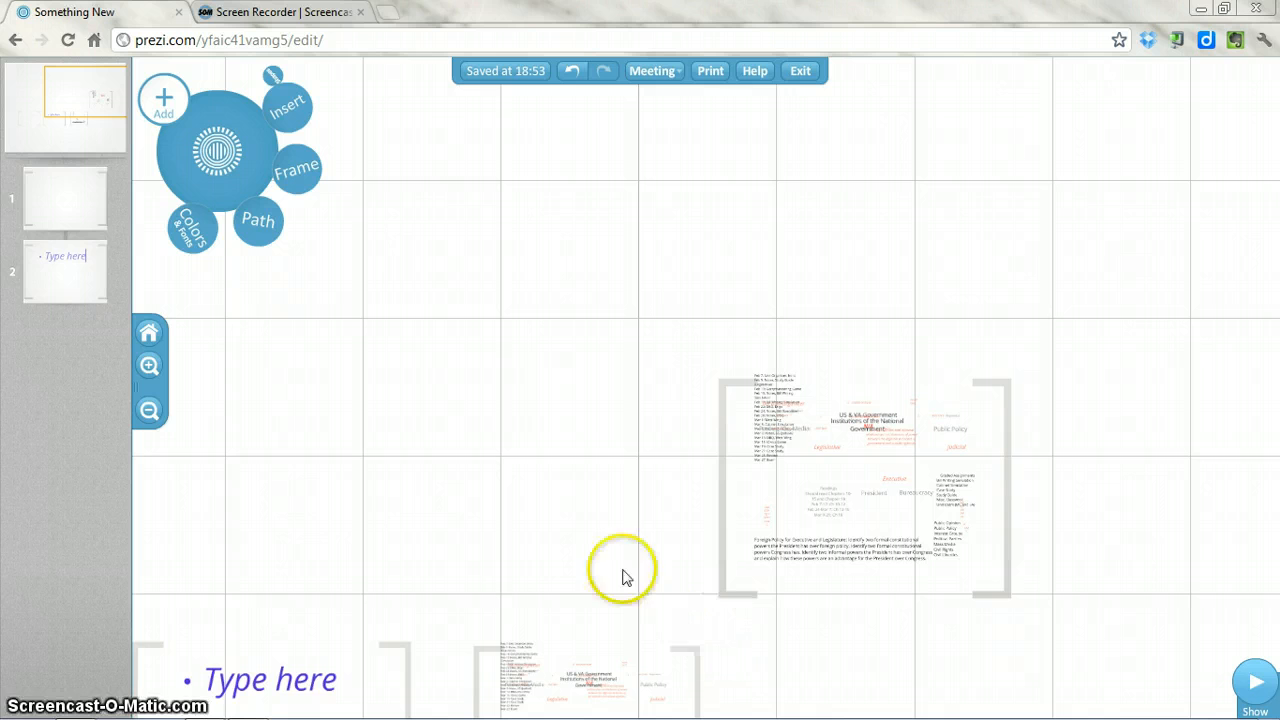
left_click_drag(594, 485, 590, 260)
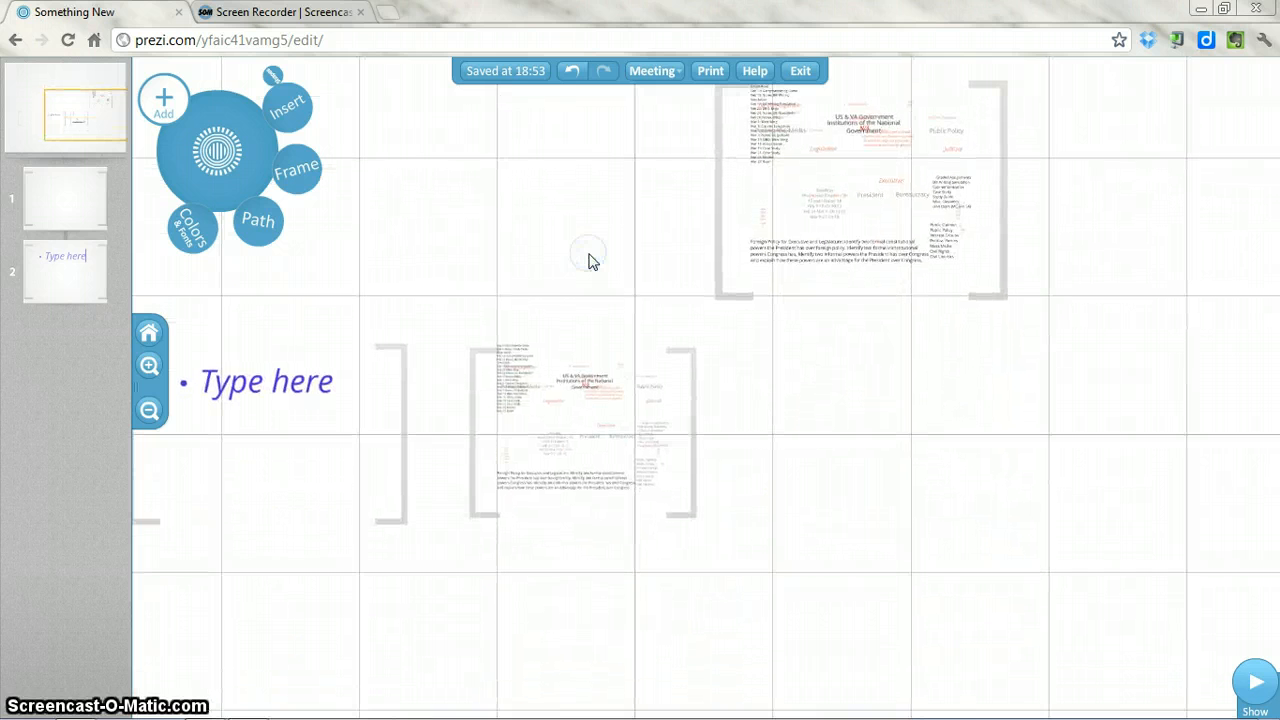
left_click(275, 78)
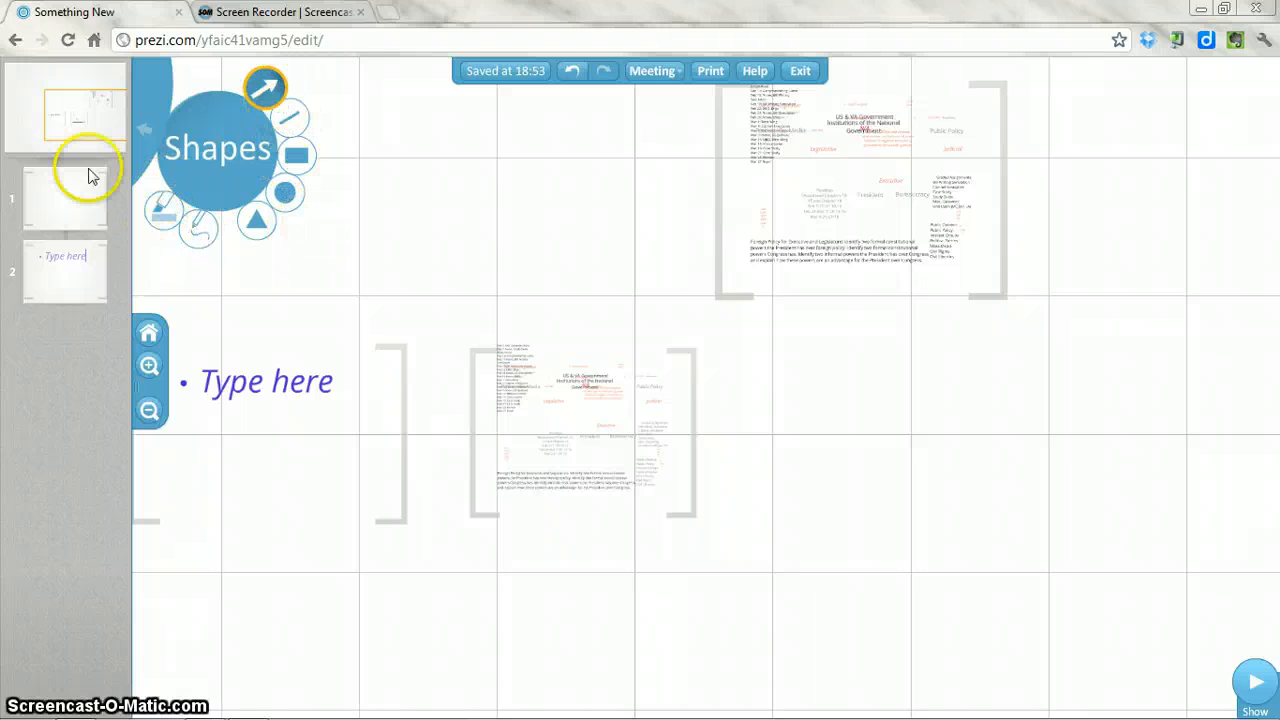
left_click(148, 126)
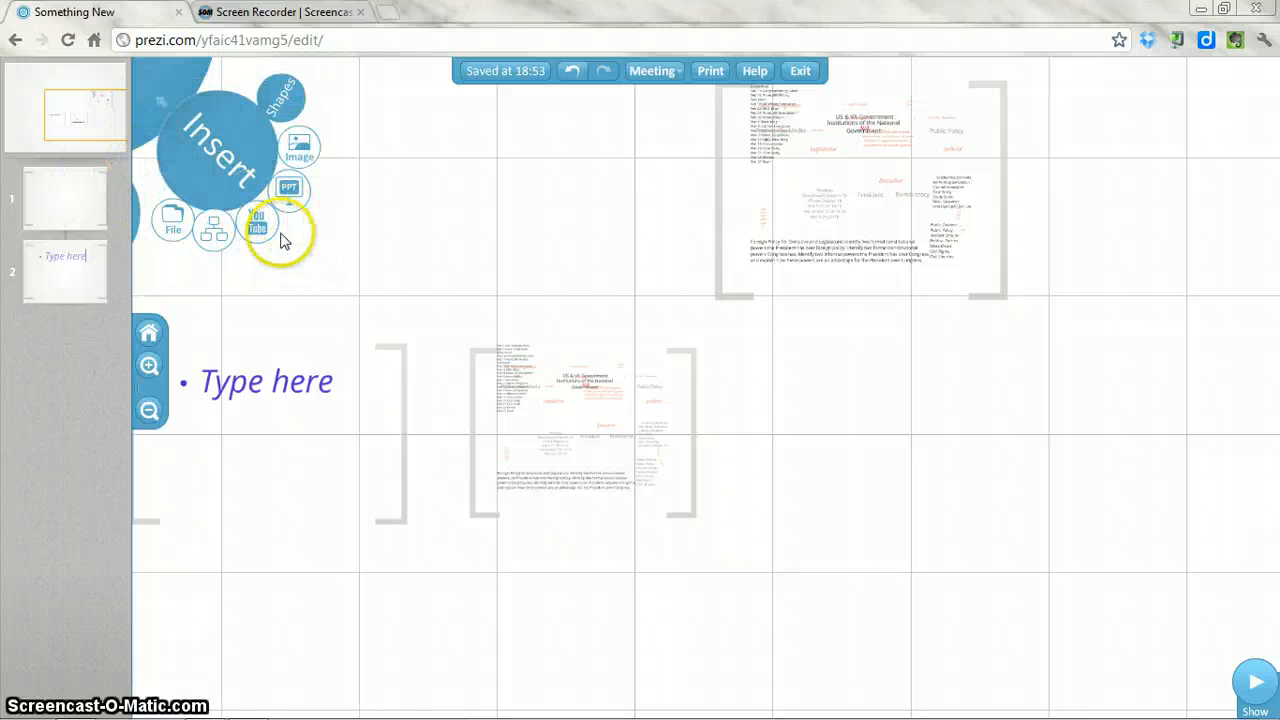
left_click(171, 117)
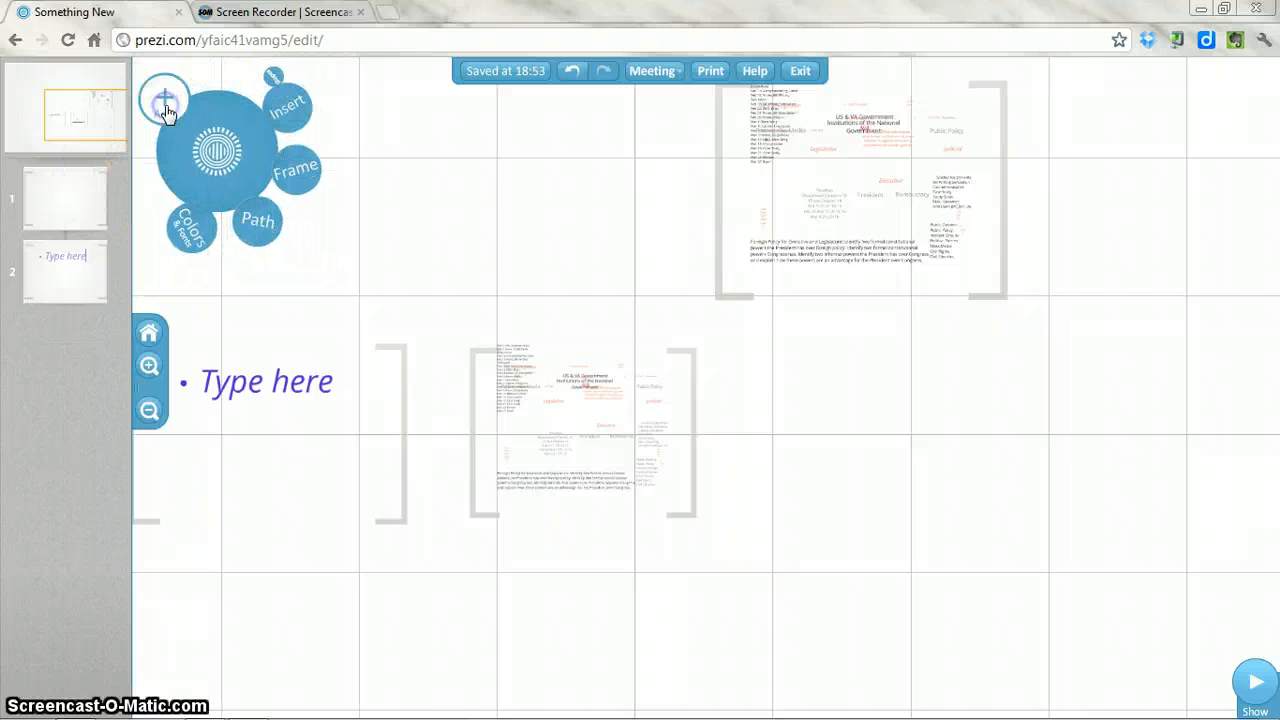
Draw a hidden frame around the "Type here" text
left_click(300, 166)
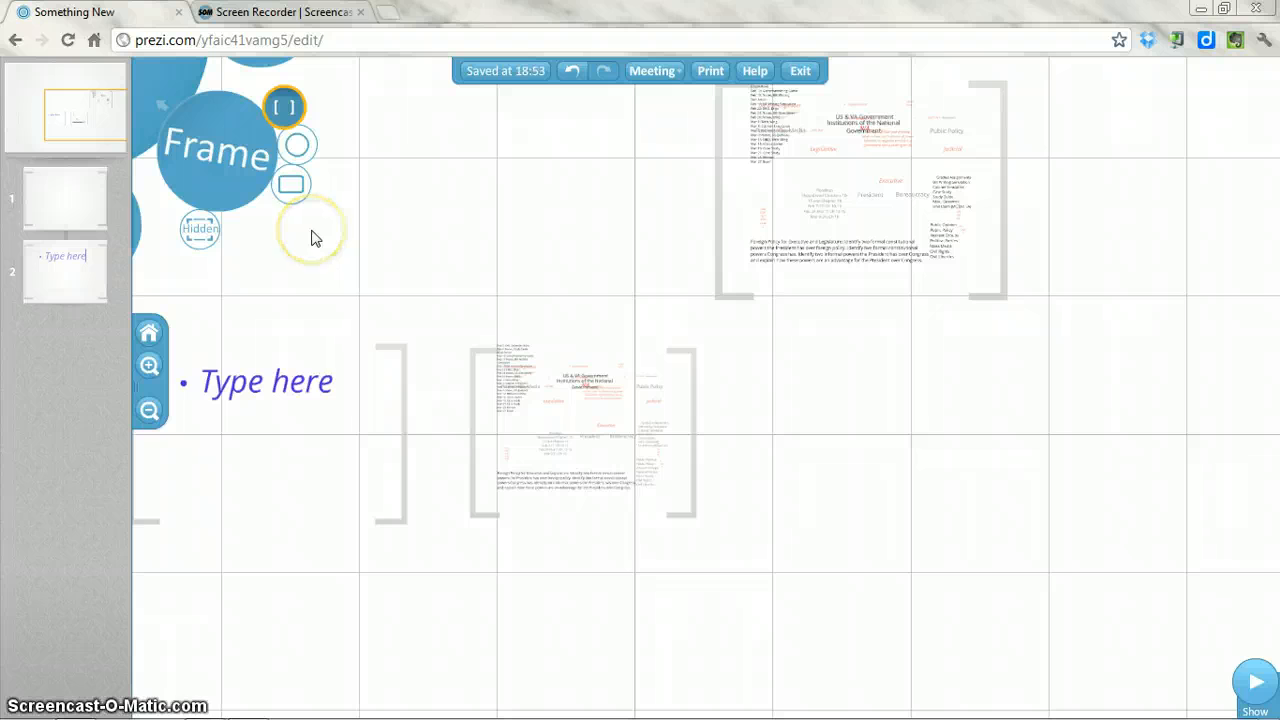
left_click(197, 230)
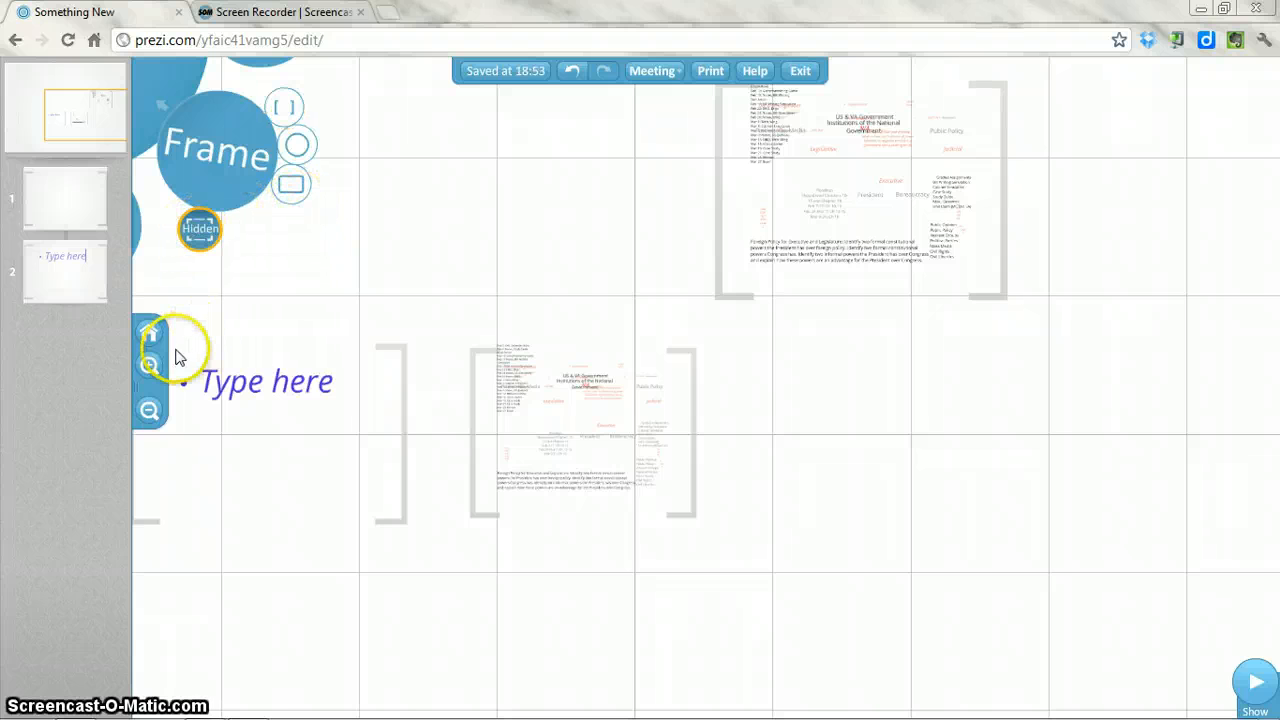
left_click_drag(176, 350, 342, 421)
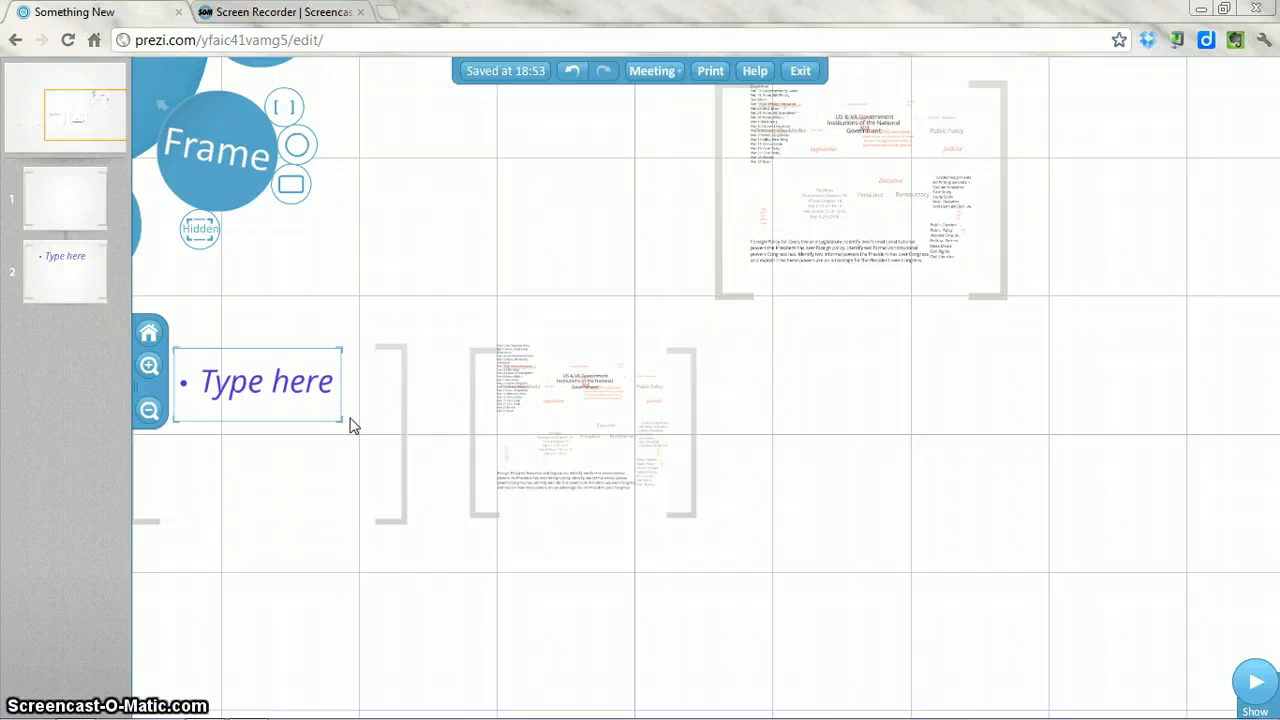
left_click(329, 408)
Draw a rectangle frame above the smaller slide and a circle frame below the larger slide
left_click(250, 250)
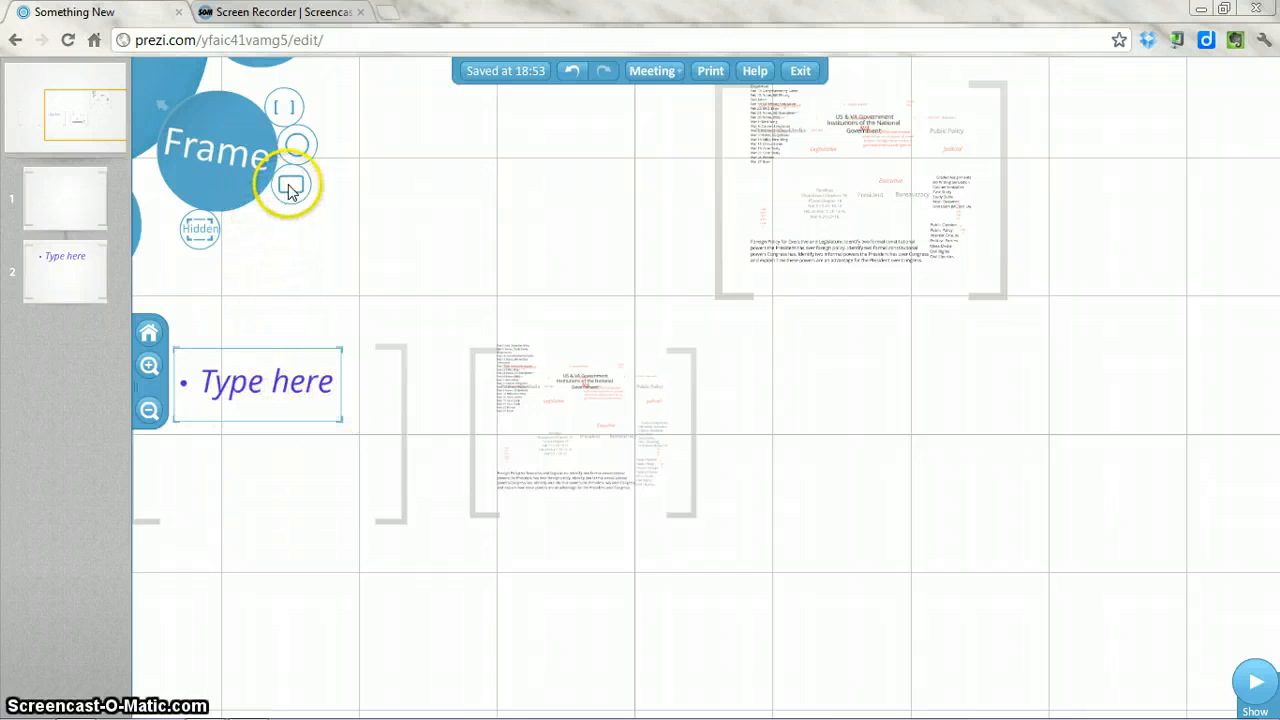
left_click_drag(406, 134, 603, 306)
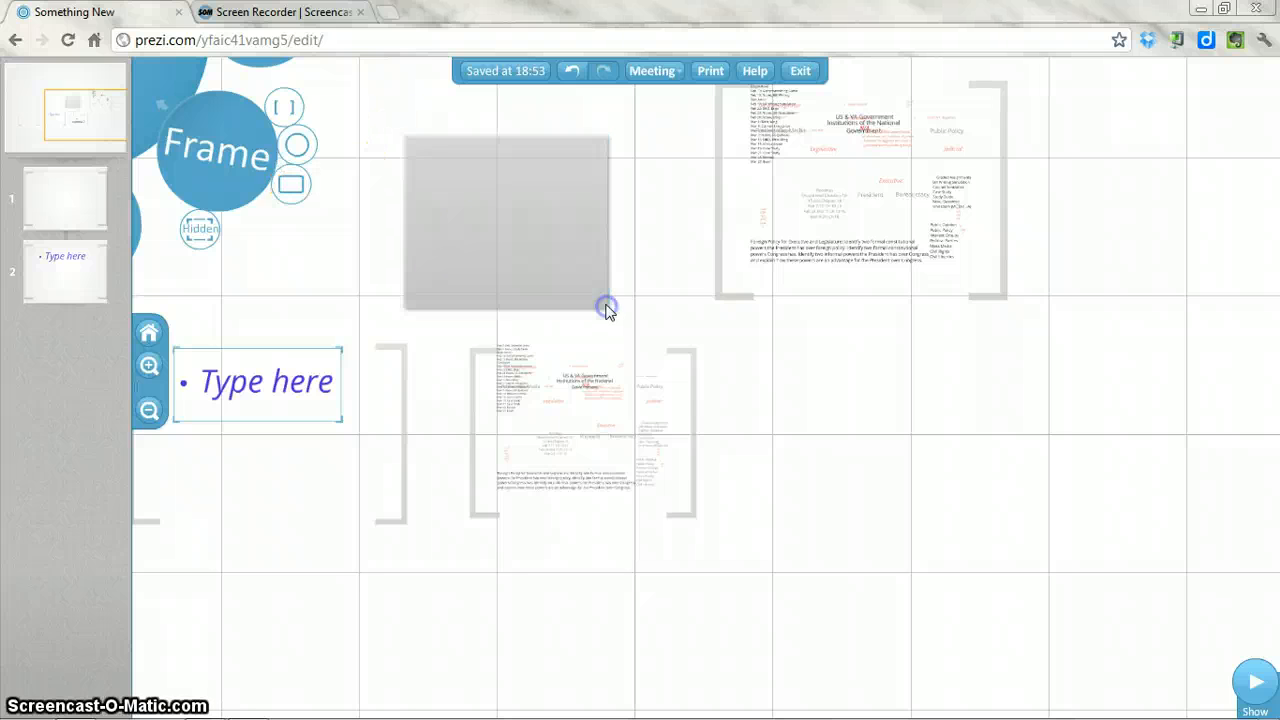
left_click(472, 127)
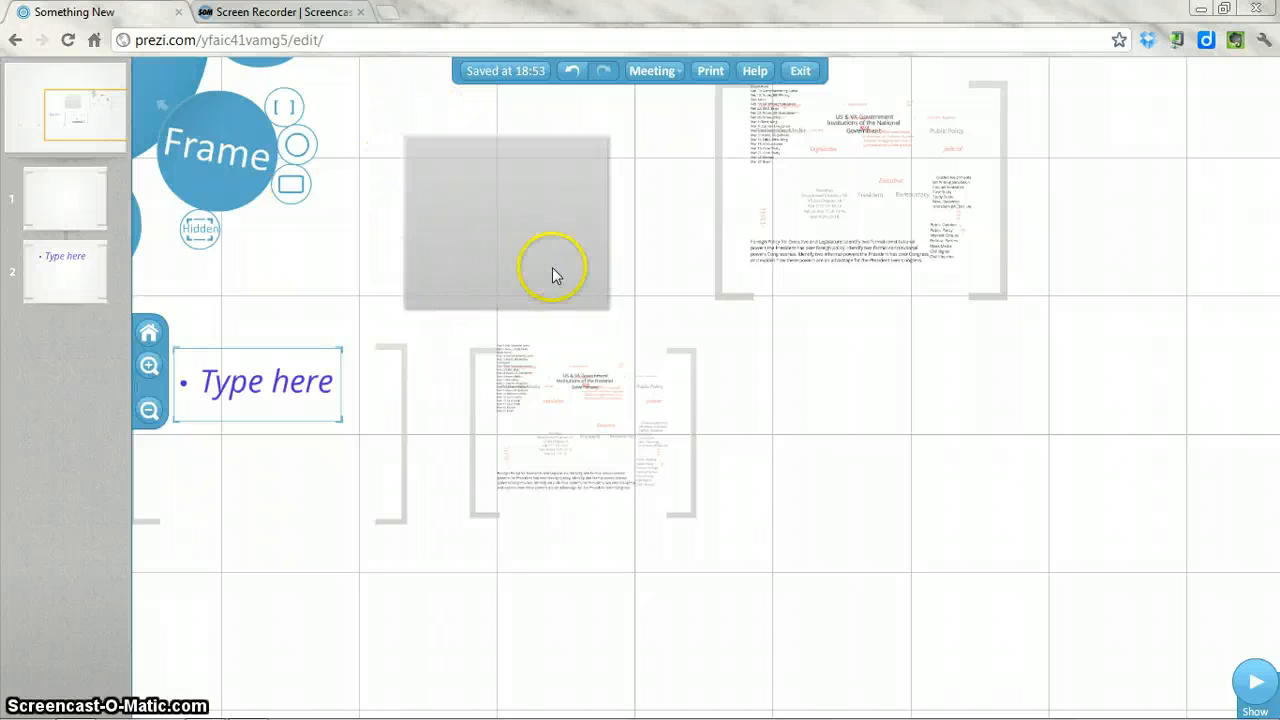
left_click_drag(788, 357, 1018, 533)
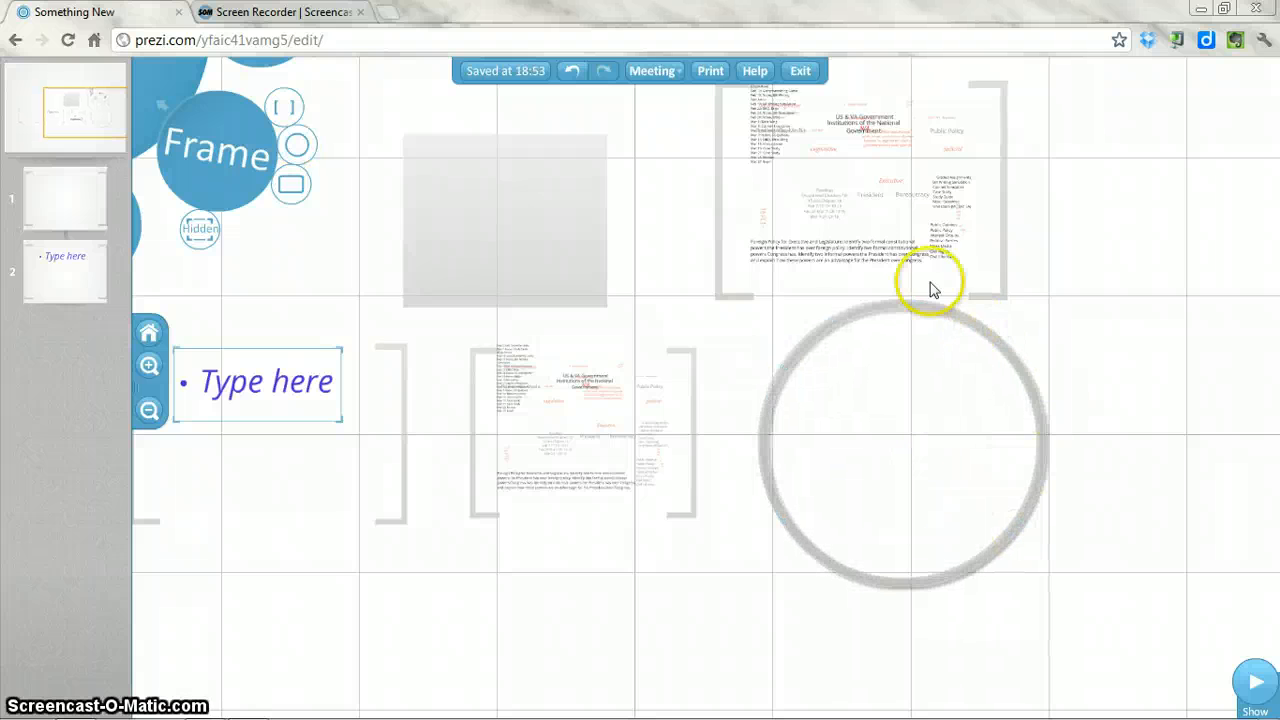
Extend the presentation path from stop 2 to the rectangle frame and the circle frame
left_click(157, 115)
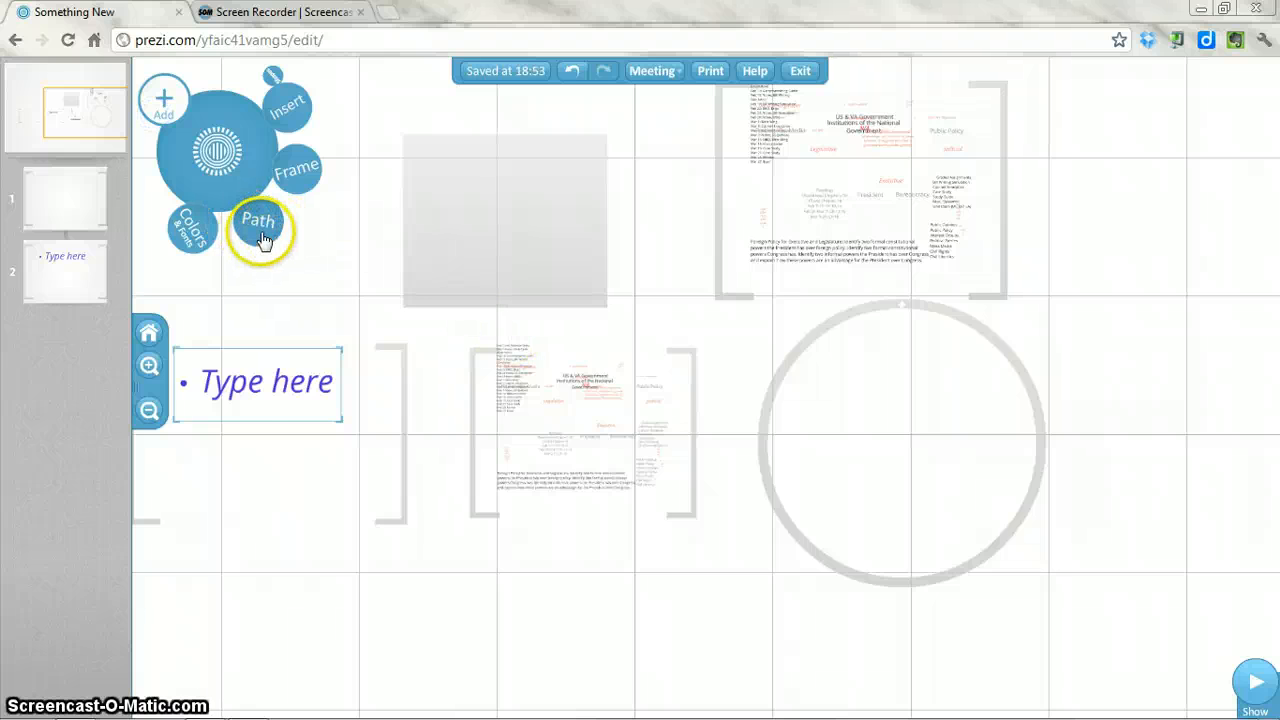
left_click(258, 222)
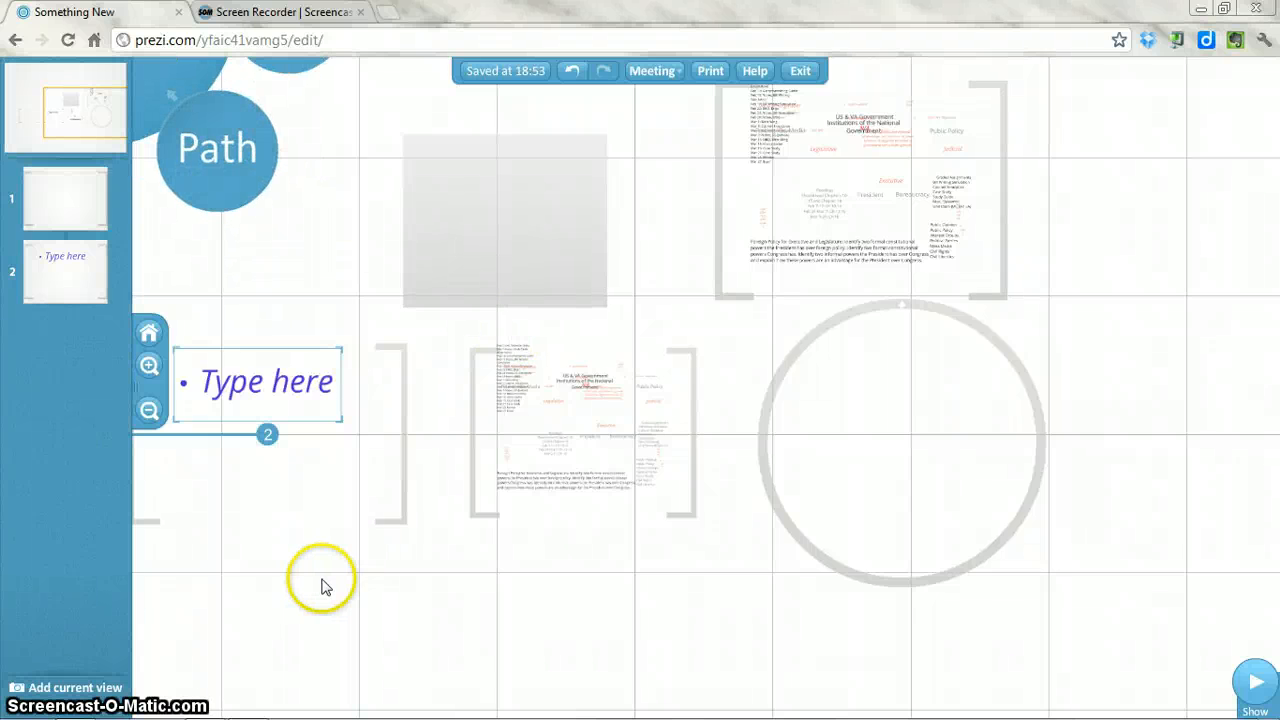
left_click(150, 410)
left_click(148, 410)
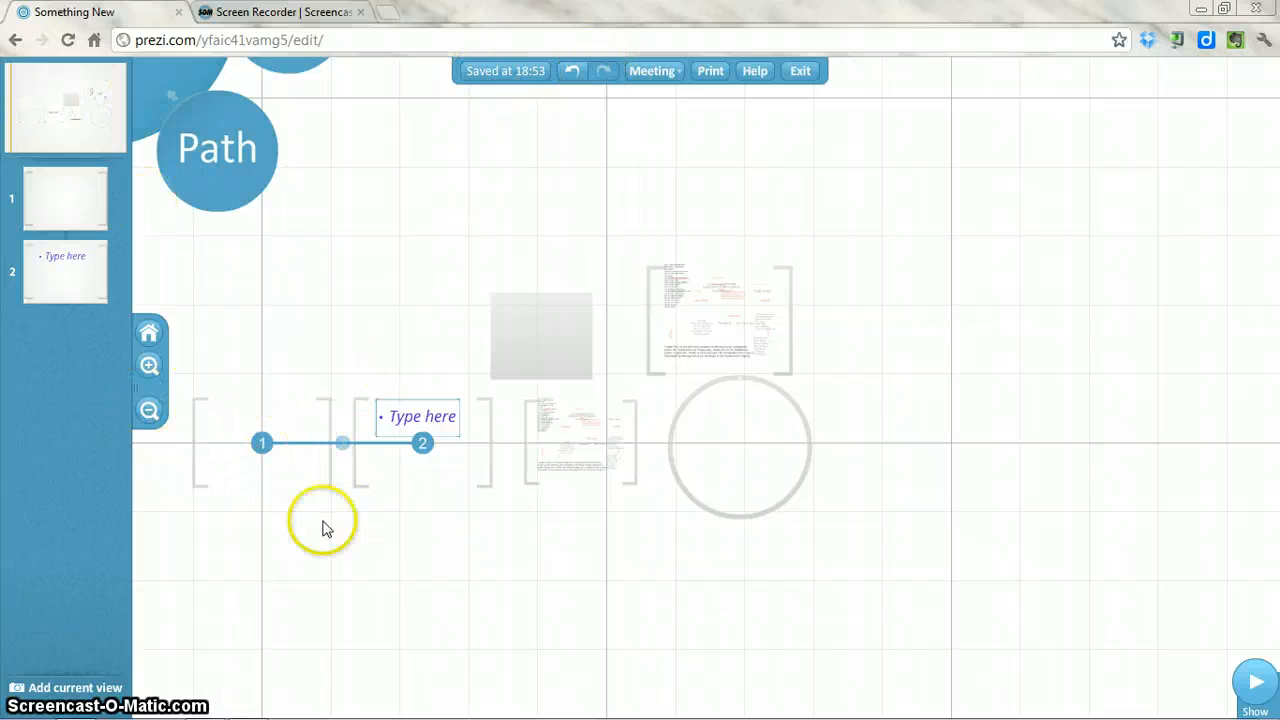
left_click(559, 341)
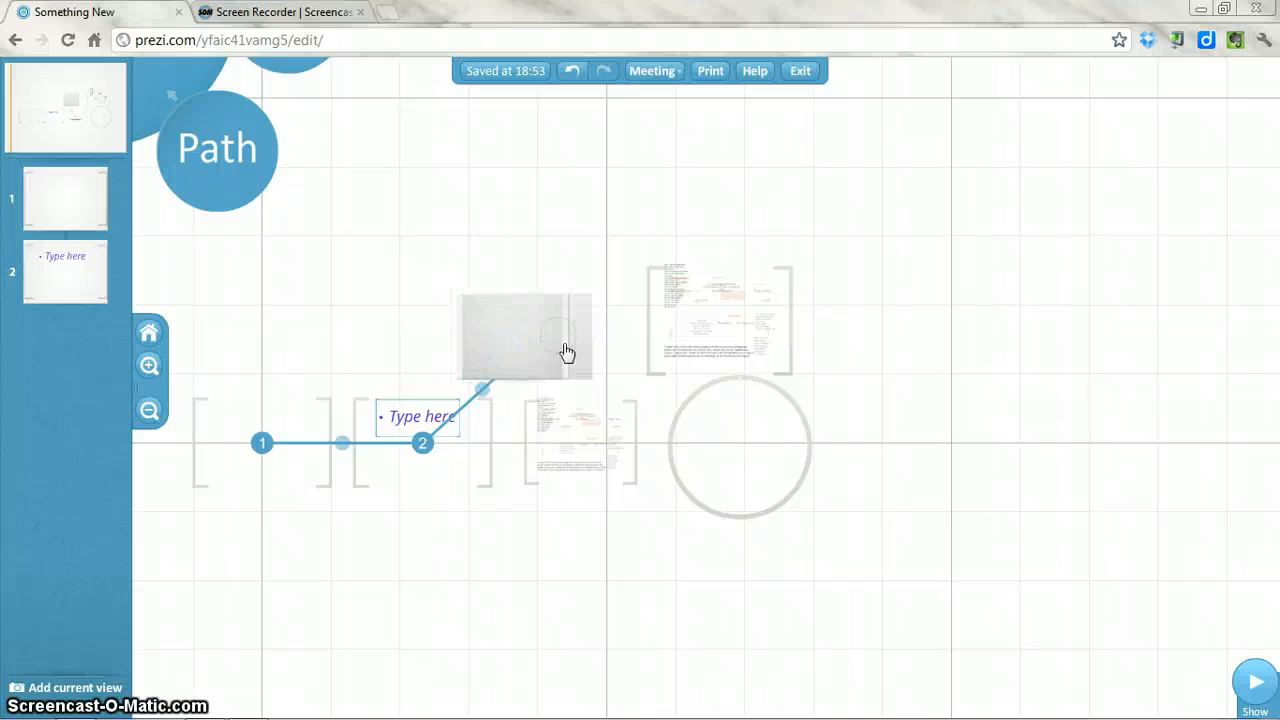
left_click(718, 390)
Continue the path through the larger slide's text and frame and the smaller slide's frame and schedule text, and finish path editing
left_click(668, 300)
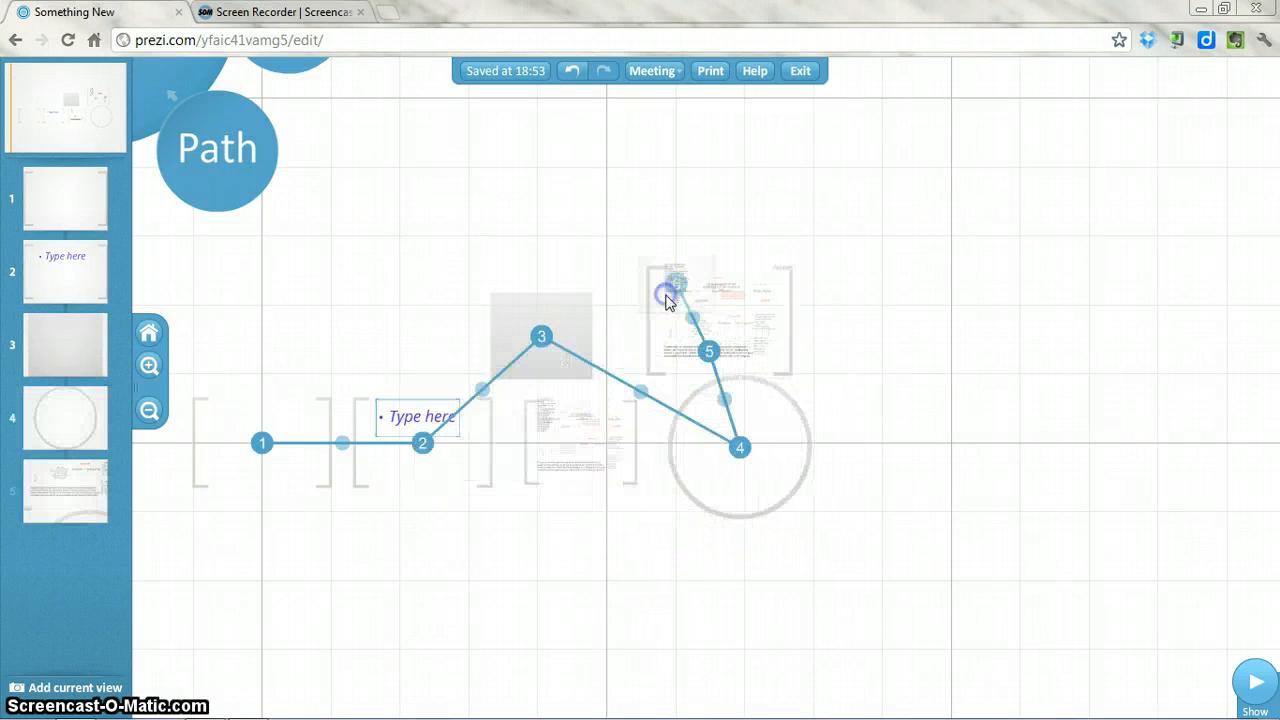
left_click(723, 286)
left_click(580, 443)
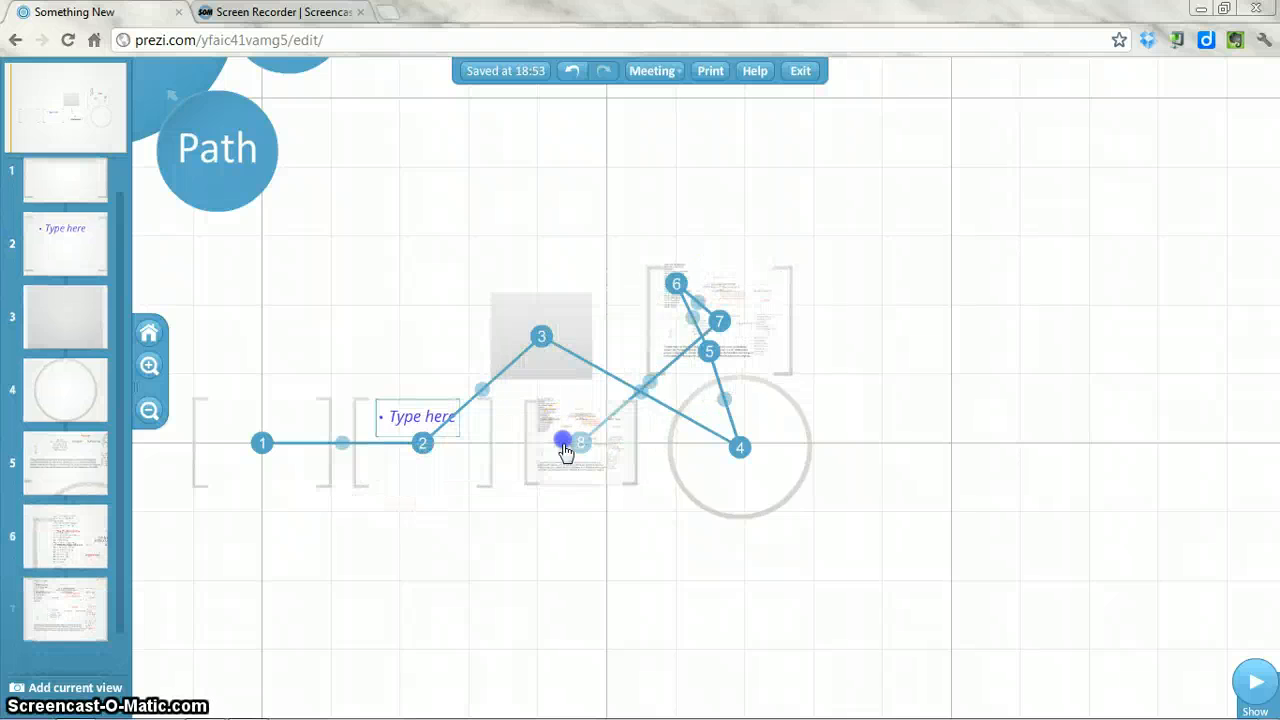
left_click(545, 423)
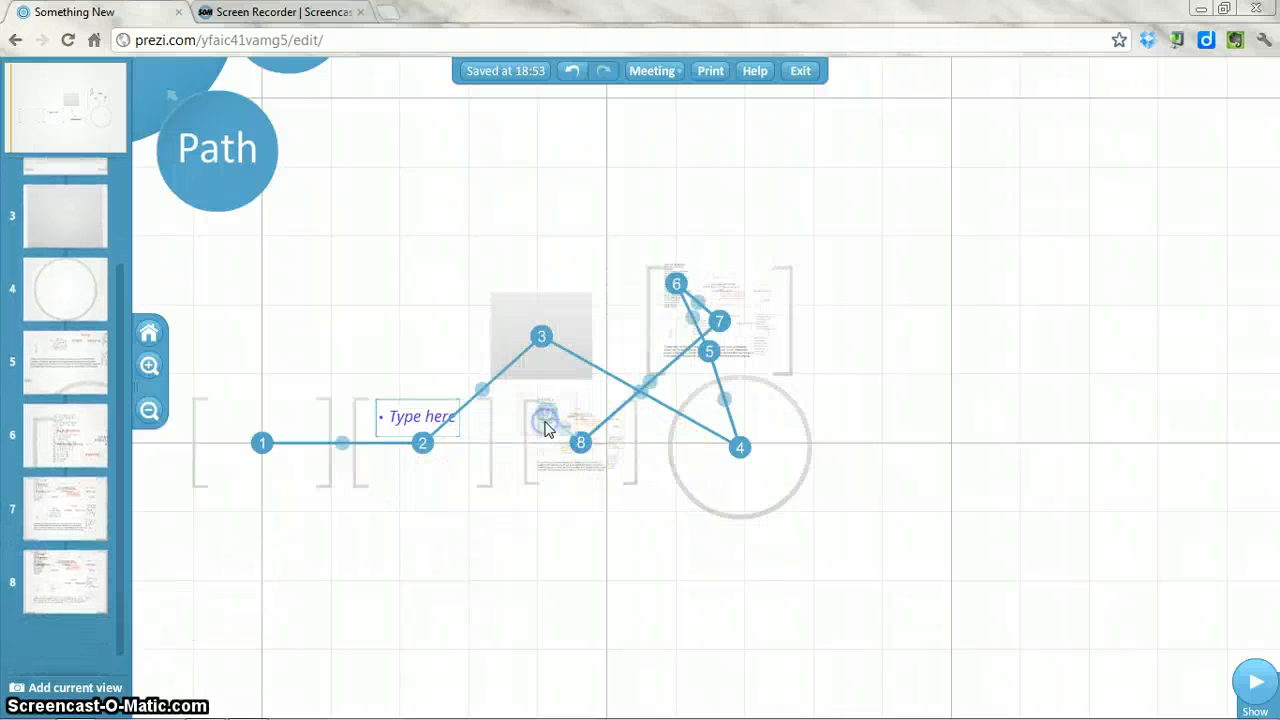
left_click(219, 131)
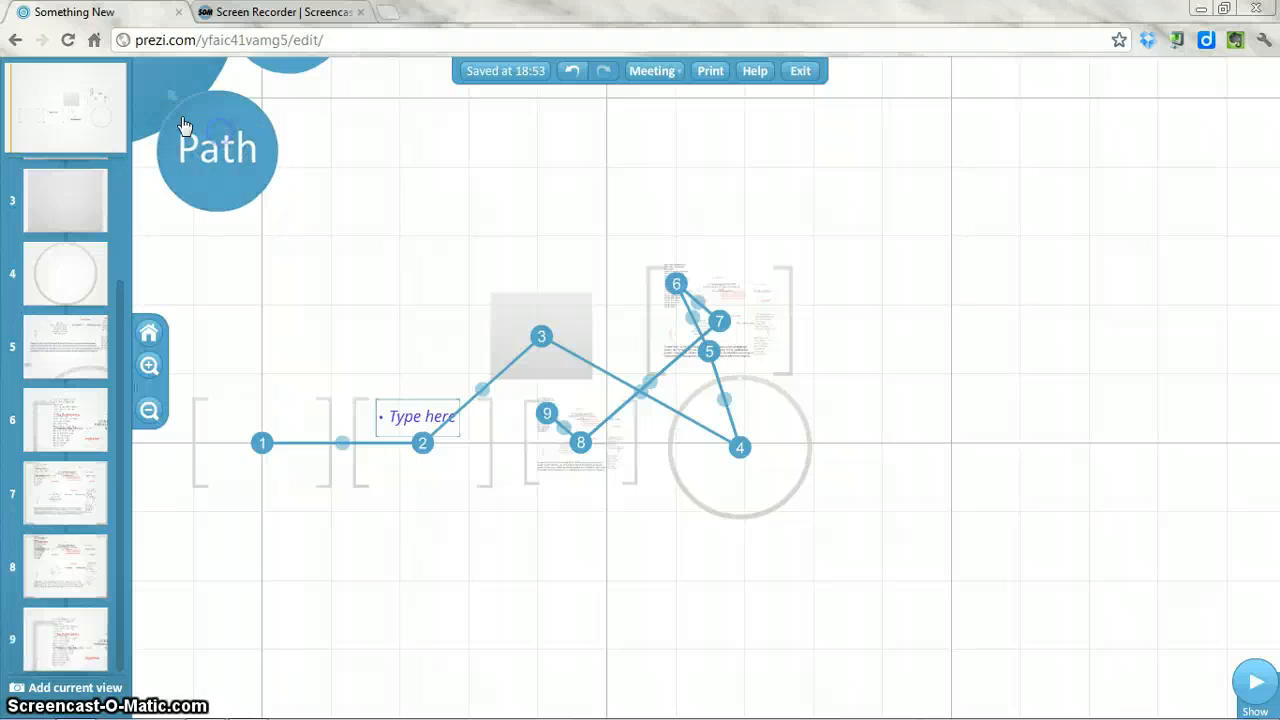
left_click(185, 125)
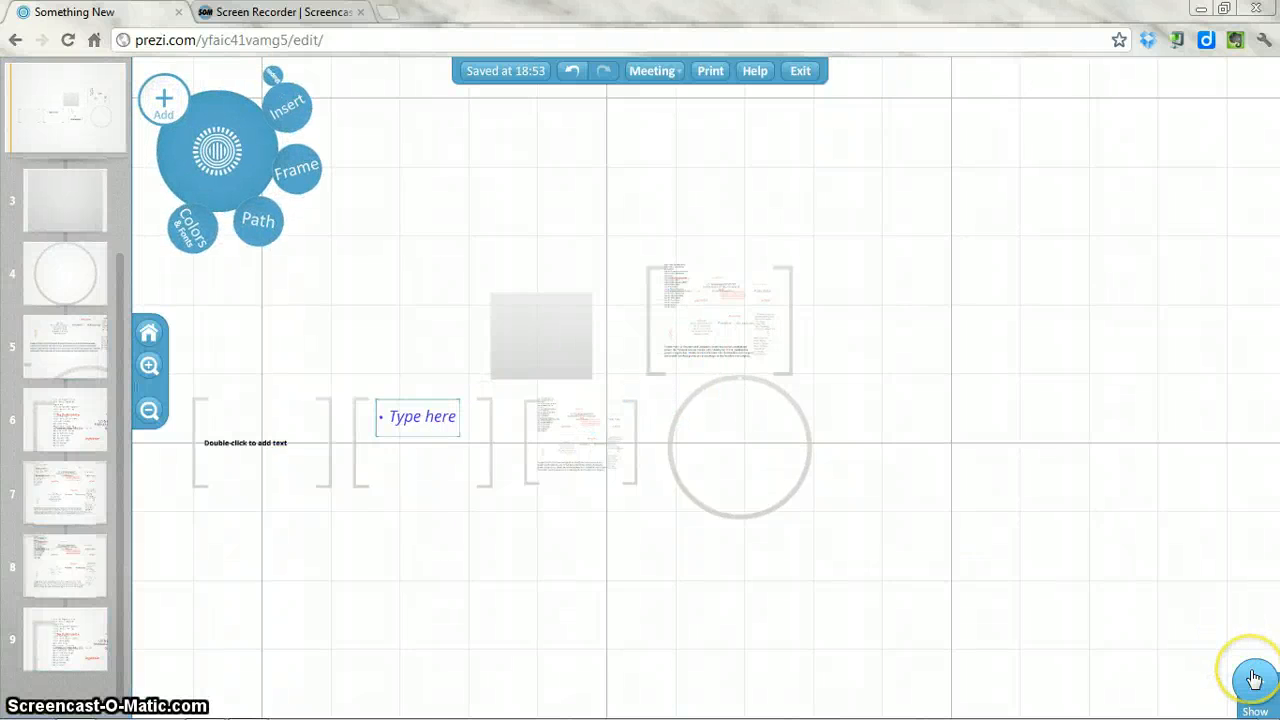
Present the prezi full screen, advance through the path stops to the smaller slide's schedule text, and end the show
left_click(1254, 679)
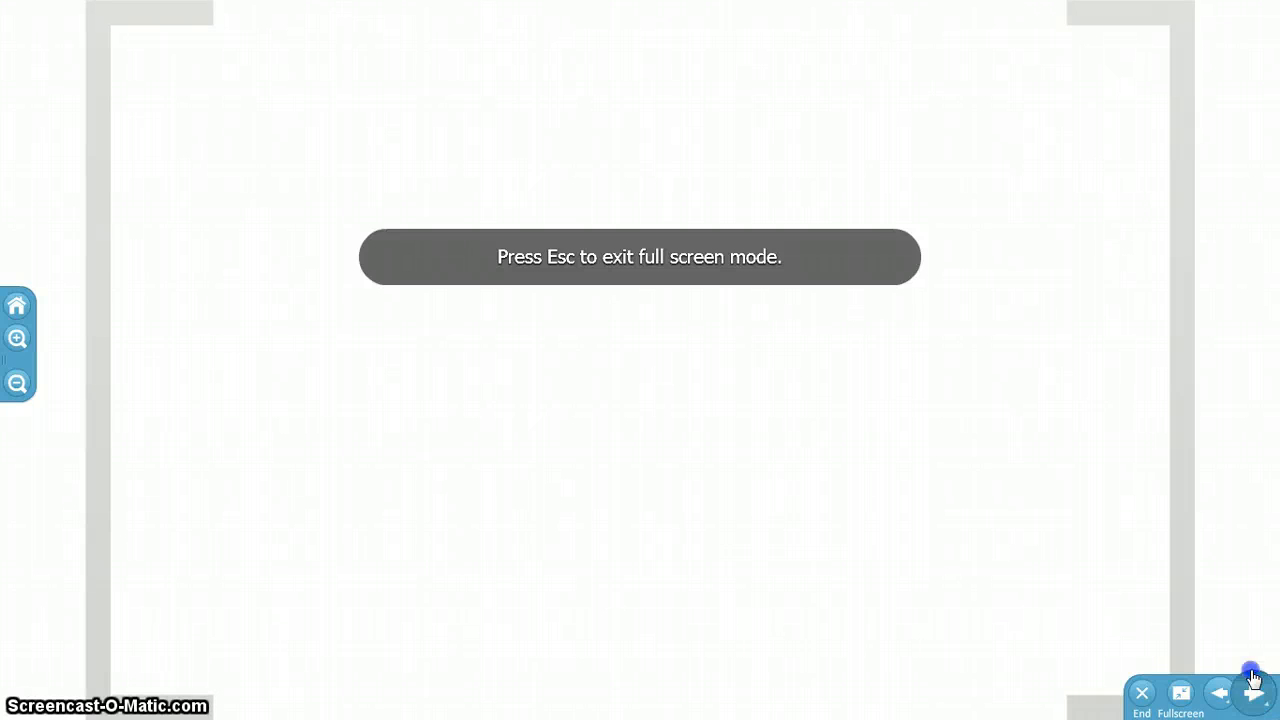
left_click(1256, 693)
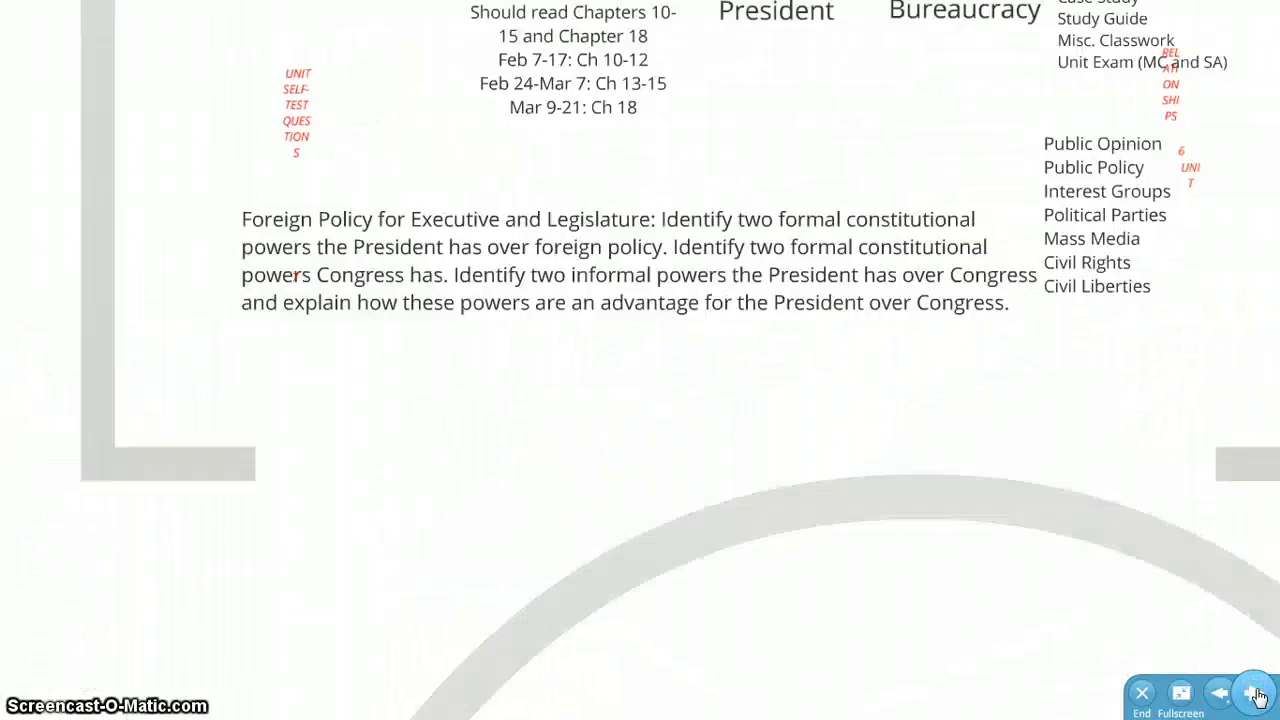
left_click(1256, 693)
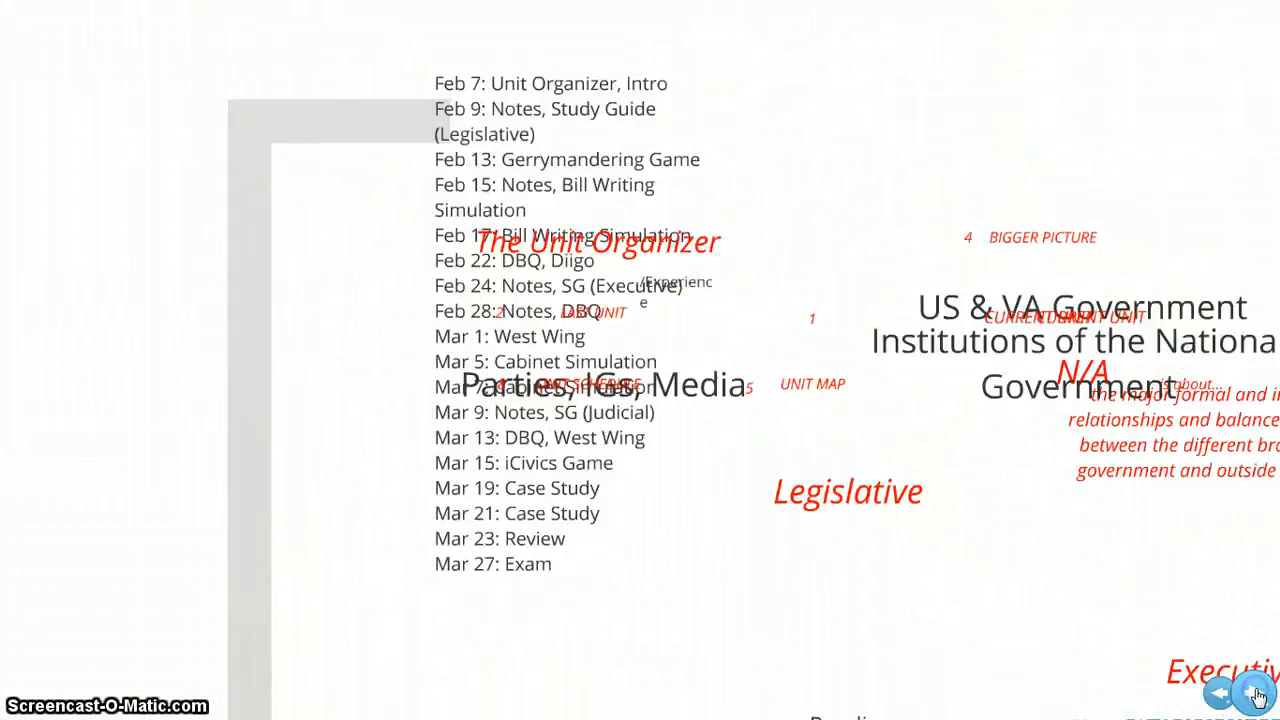
left_click(1257, 697)
left_click(1257, 697)
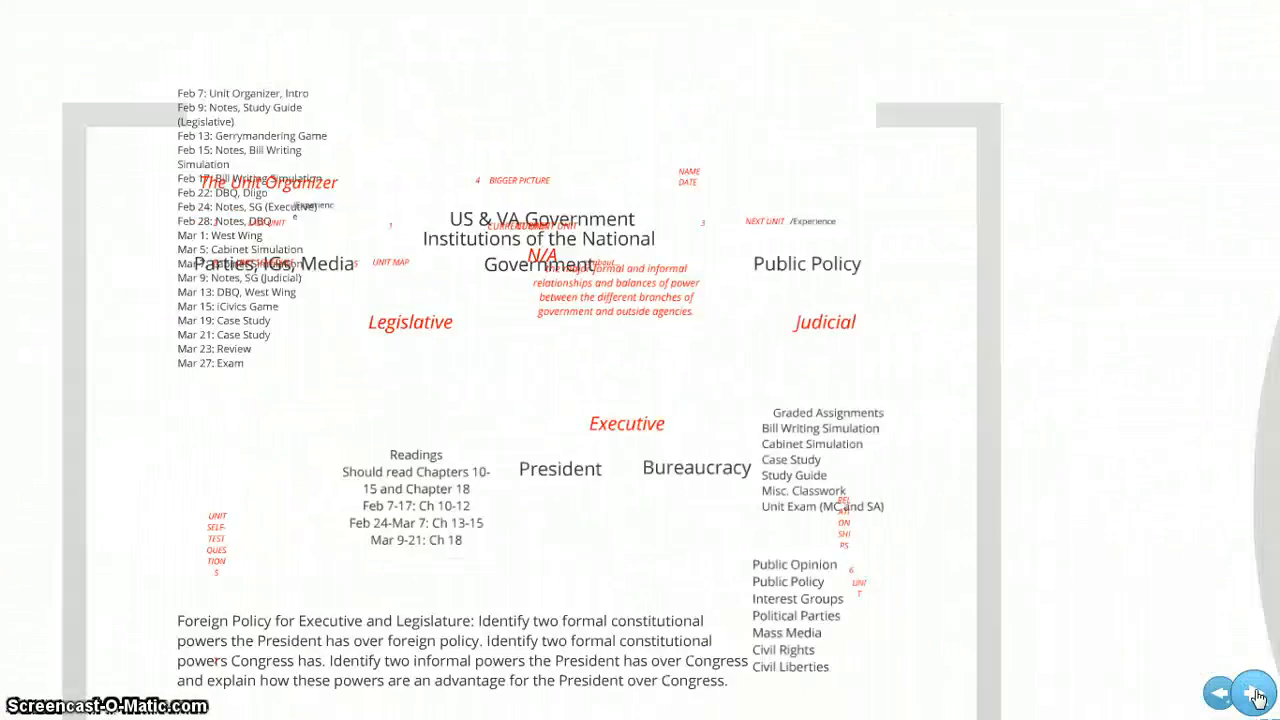
left_click(1258, 698)
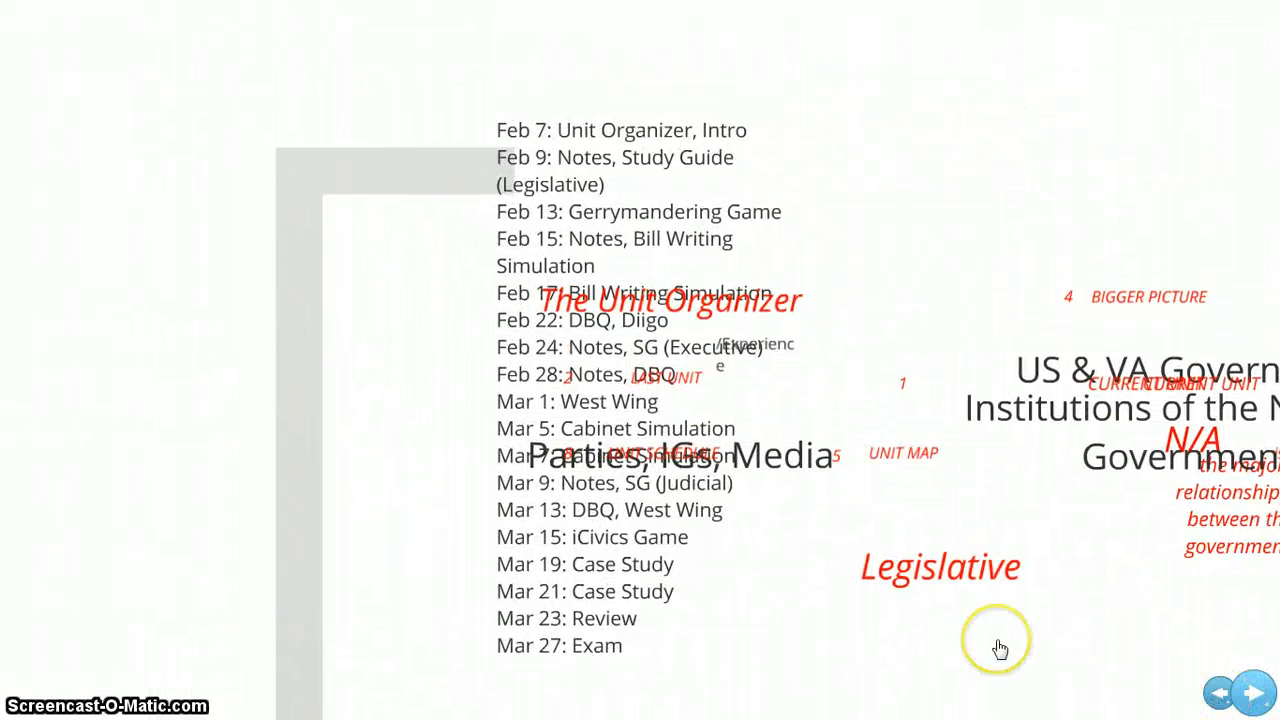
key("Escape")
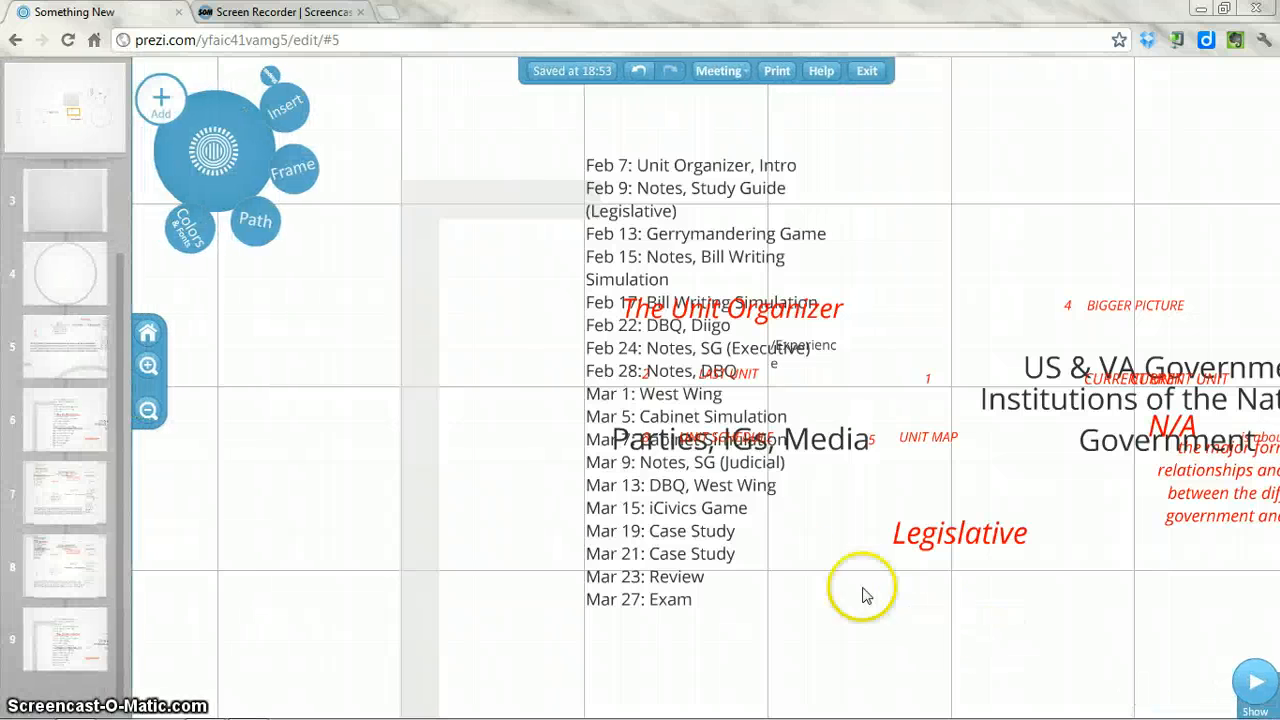
Exit the editor to the prezi's own page and open the overview of your prezis
scroll(875, 440, "down", 8)
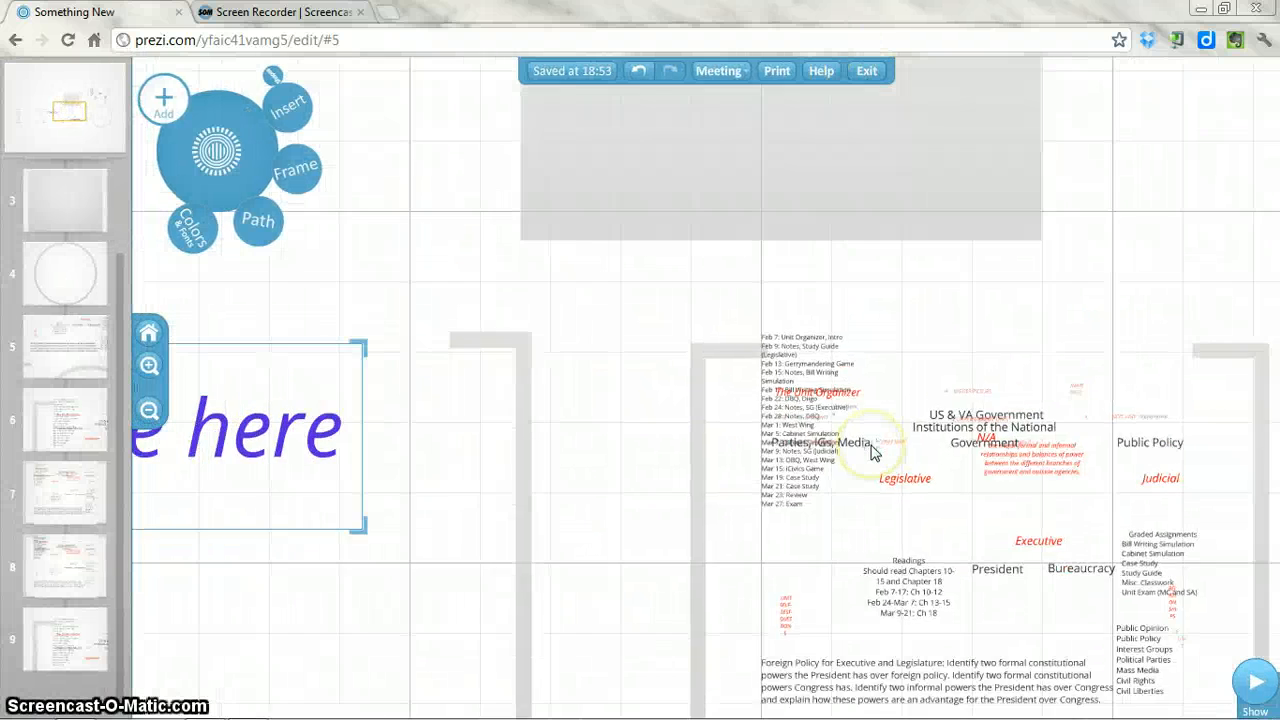
scroll(872, 460, "down", 2)
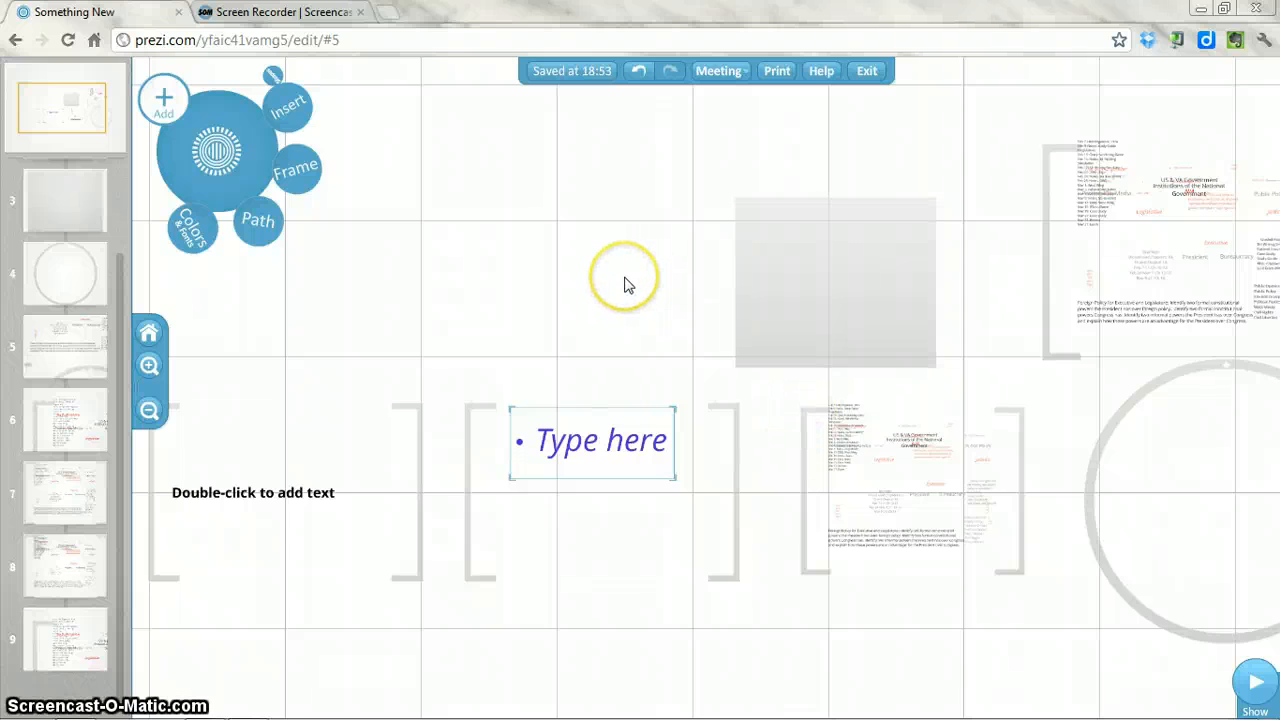
left_click_drag(600, 272, 463, 349)
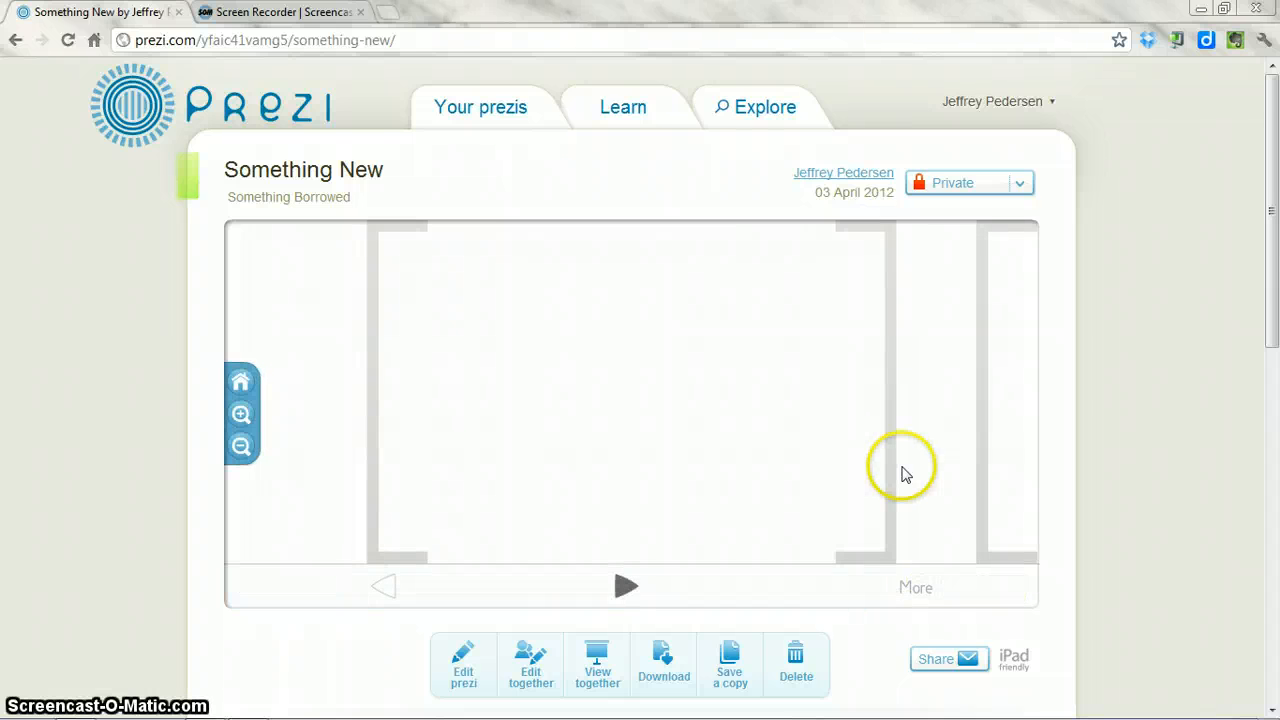
left_click_drag(1266, 249, 1275, 145)
left_click(564, 110)
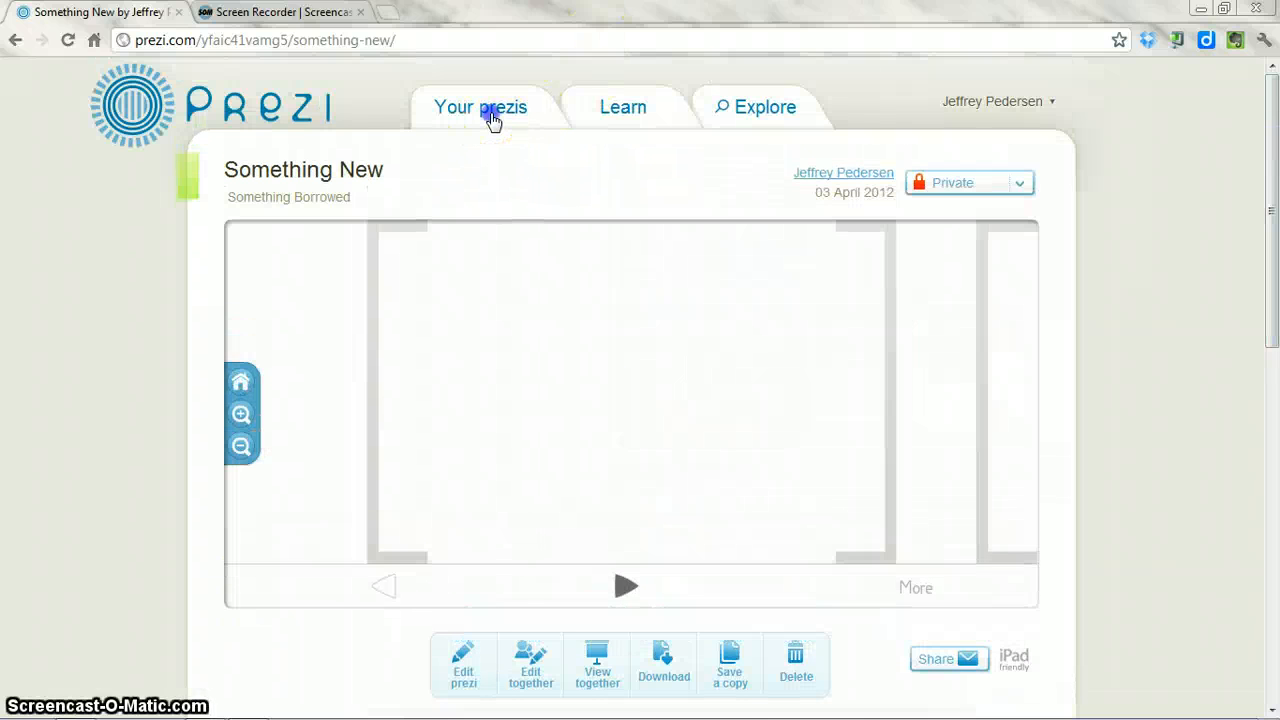
Look through the list of saved prezis and return to its beginning
scroll(914, 586, "down", 6)
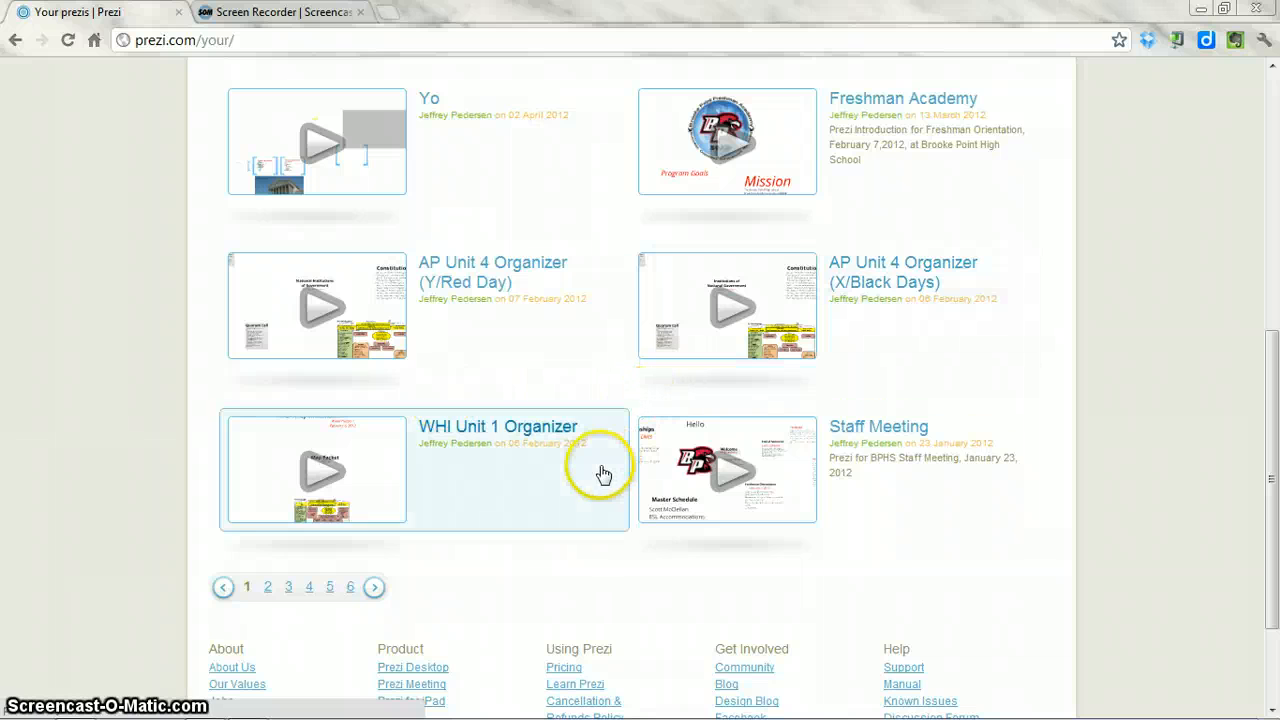
scroll(602, 472, "up", 3)
scroll(603, 474, "up", 1)
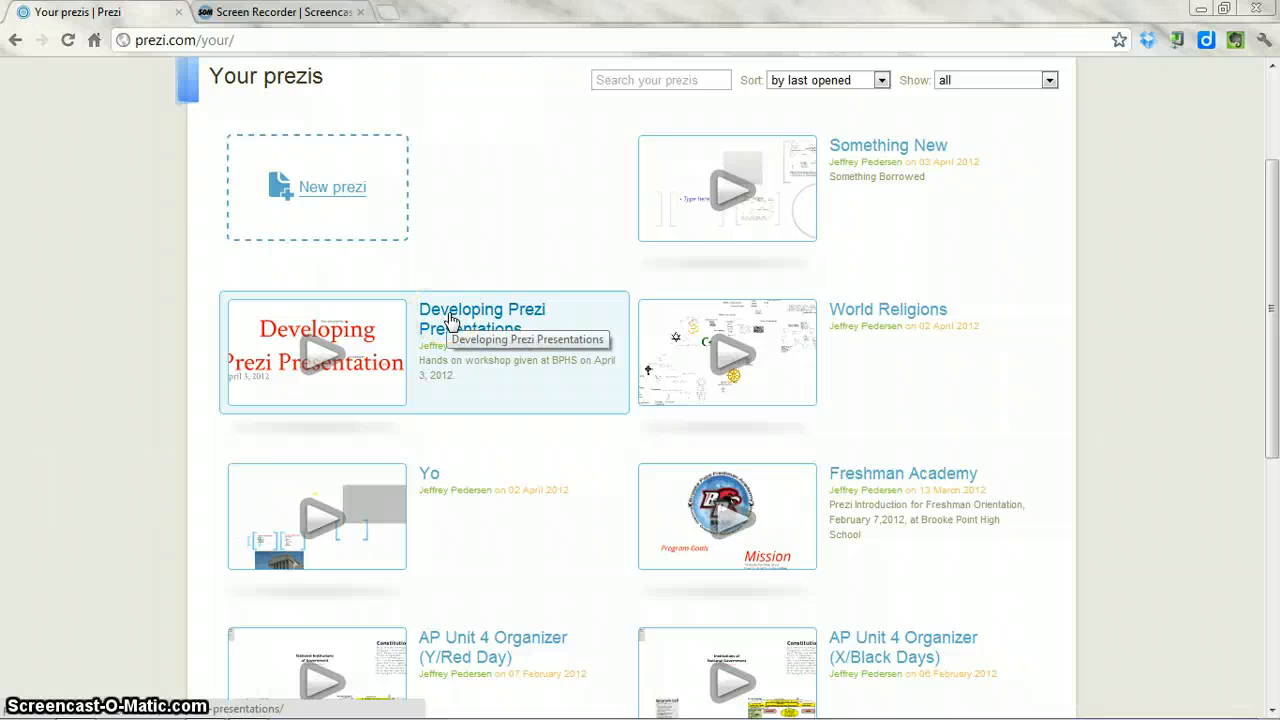
scroll(450, 320, "up", 2)
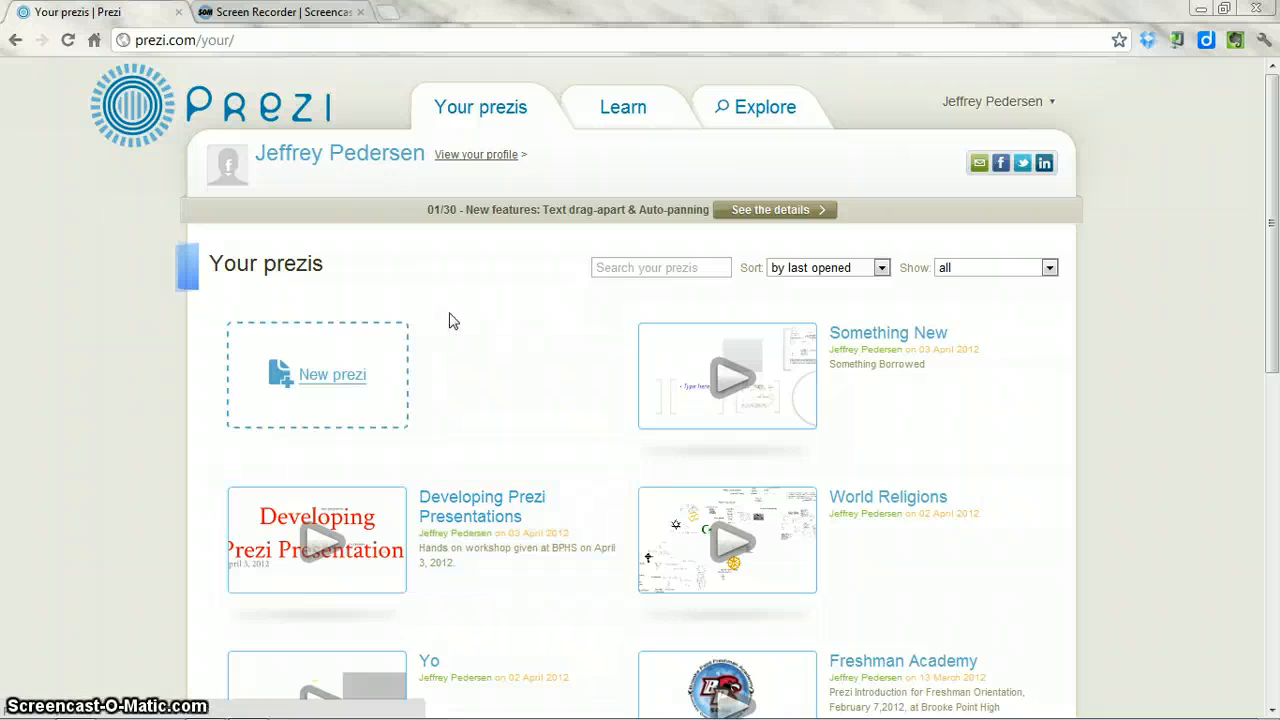